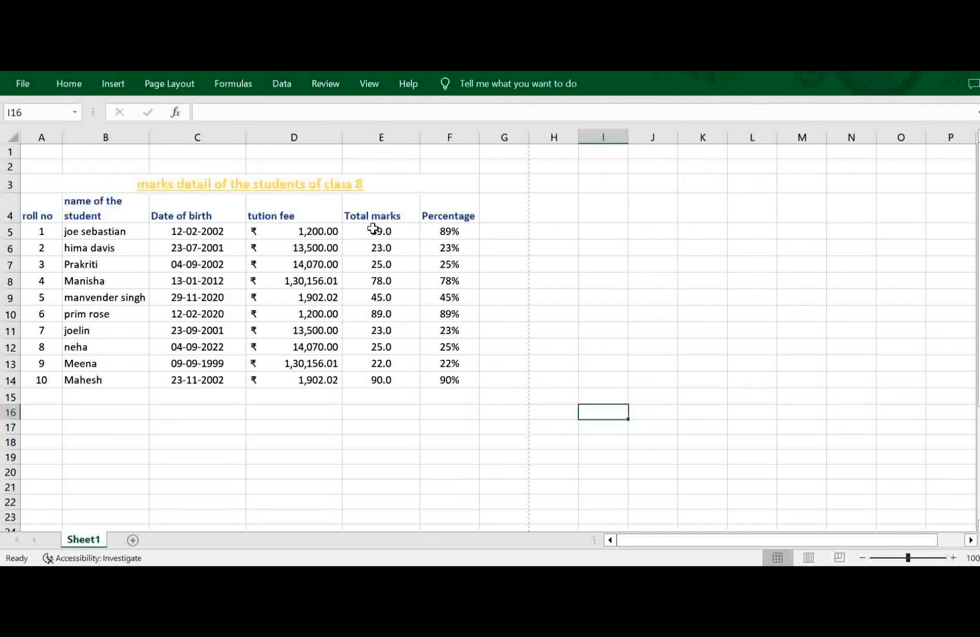
Highlight the Total marks in E5:E14 that are greater than 80 with Light Red Fill.
click(373, 230)
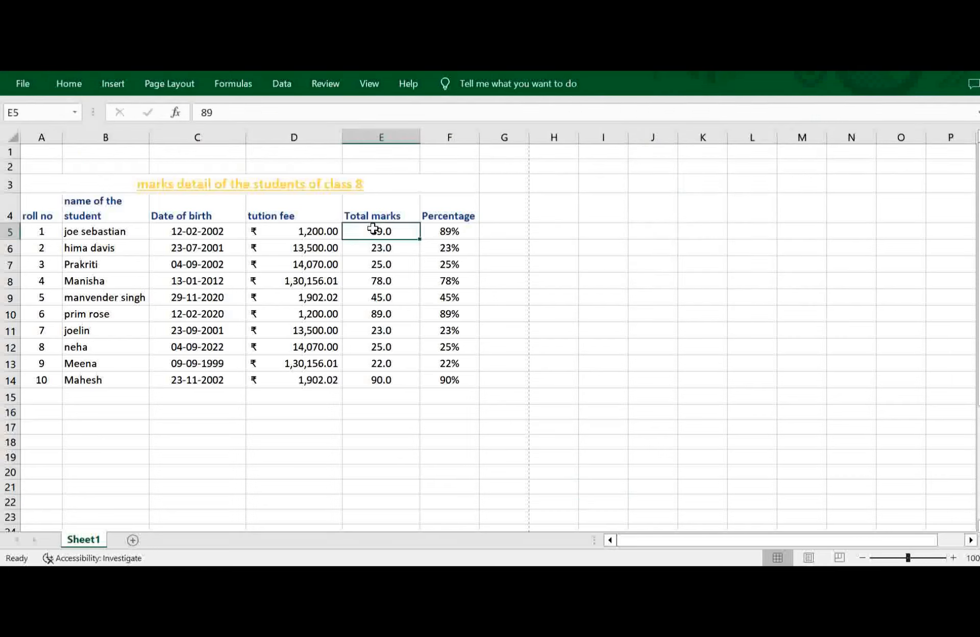
drag(373, 230, 379, 380)
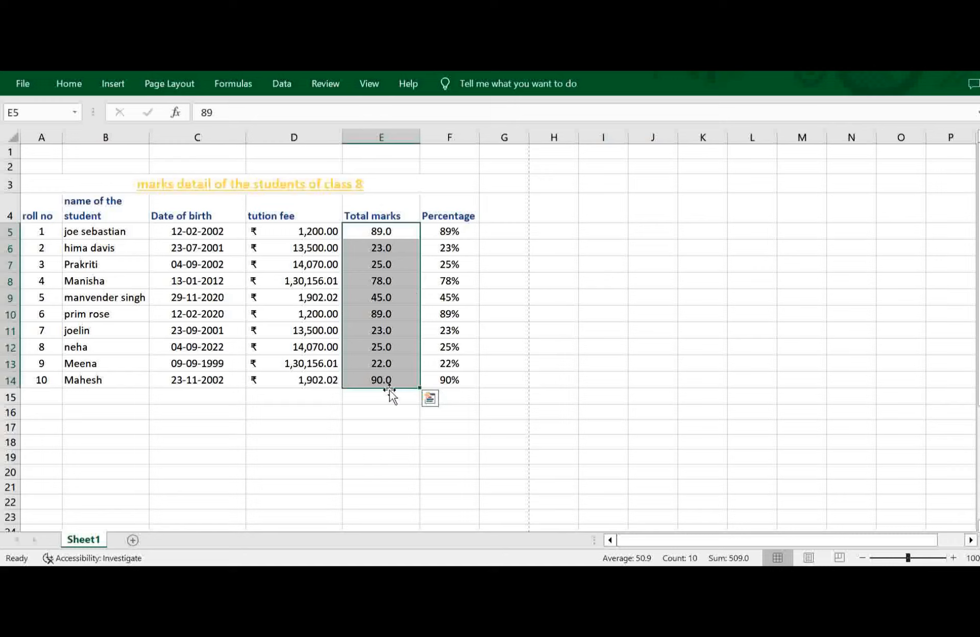
click(61, 84)
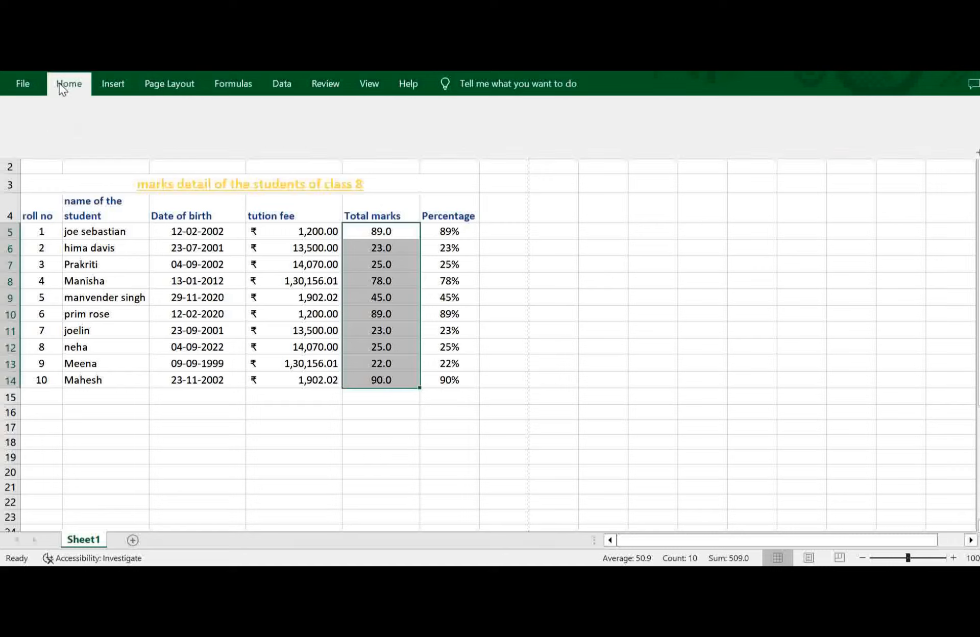
click(611, 143)
mouse_move(669, 174)
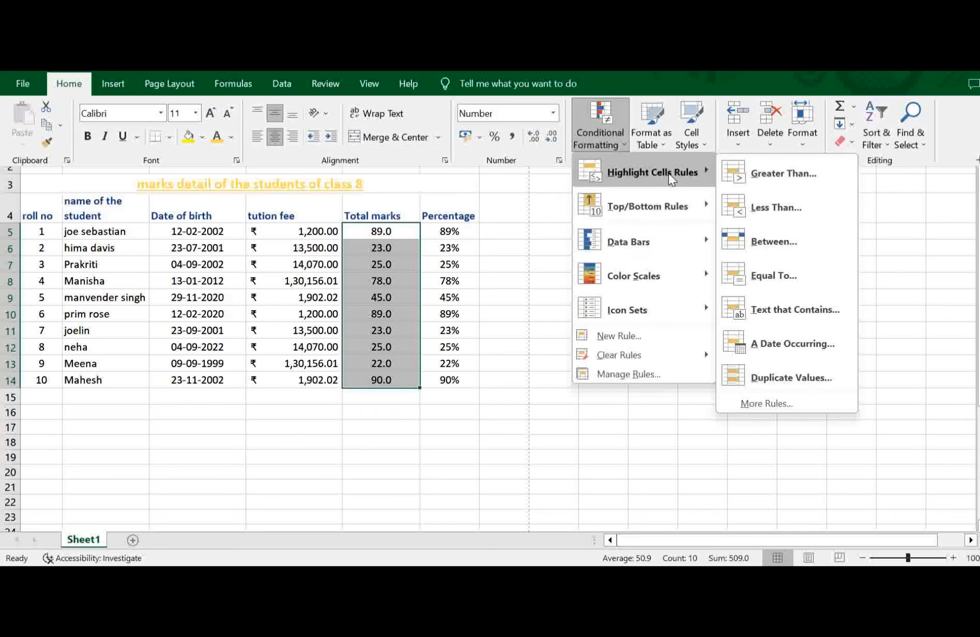
click(817, 166)
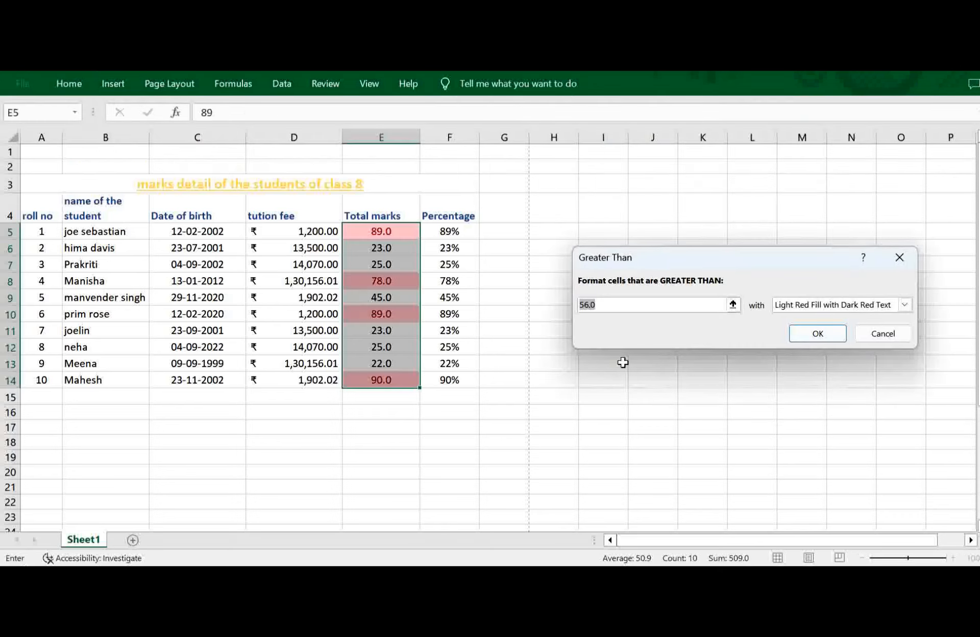
text(80)
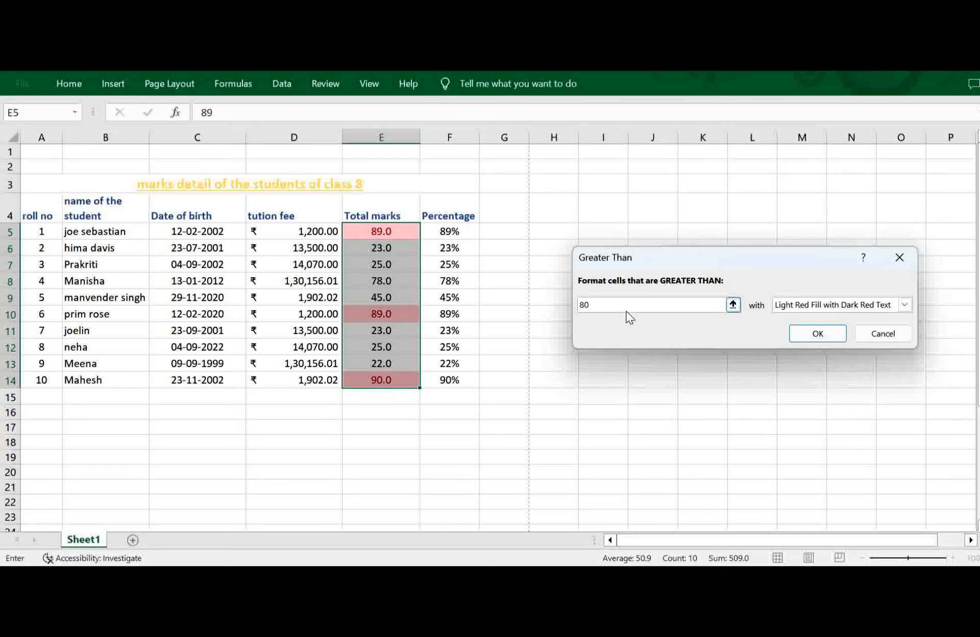
click(822, 305)
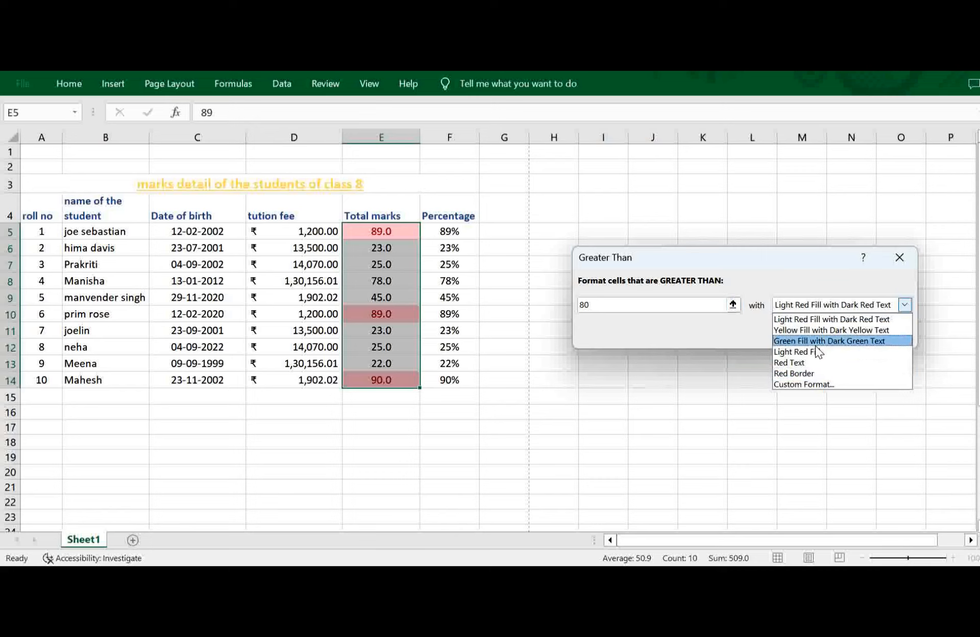
click(801, 353)
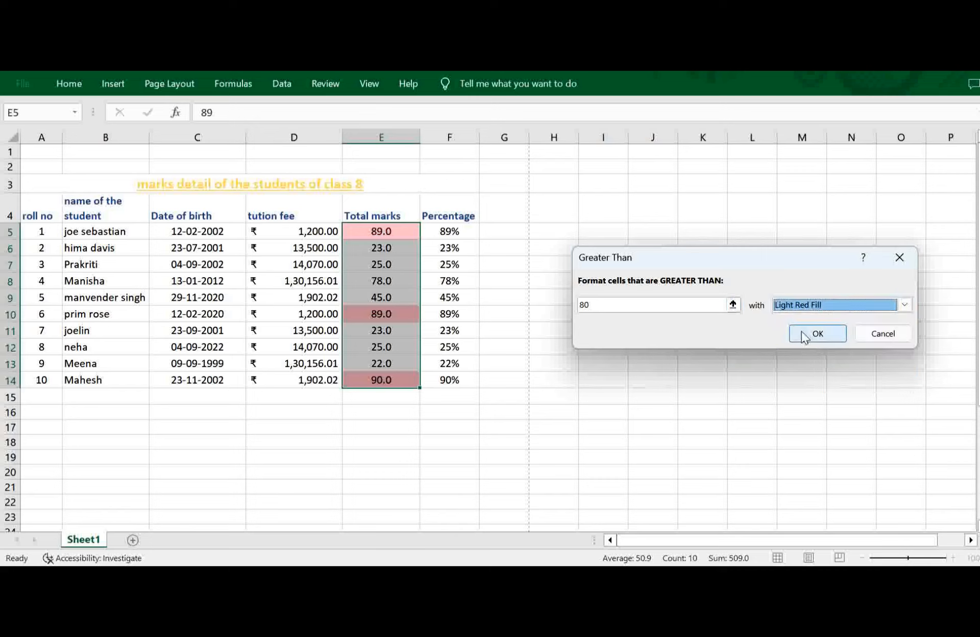
click(804, 330)
click(572, 438)
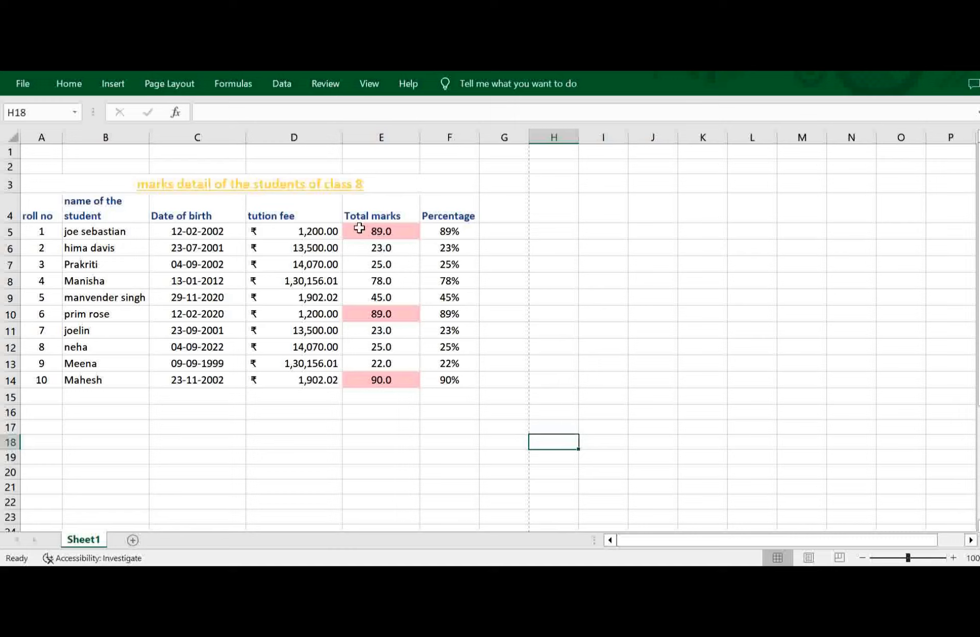
Open a custom highlight rule for the Total marks in E5:E14 and examine its font underline and colour options, leaving the format unset.
drag(360, 230, 360, 383)
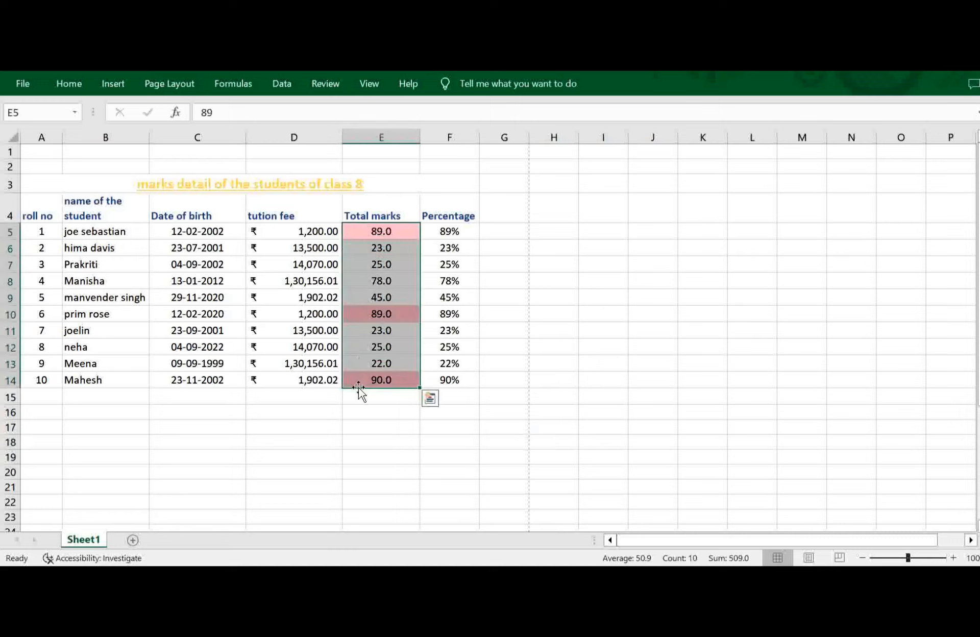
click(67, 85)
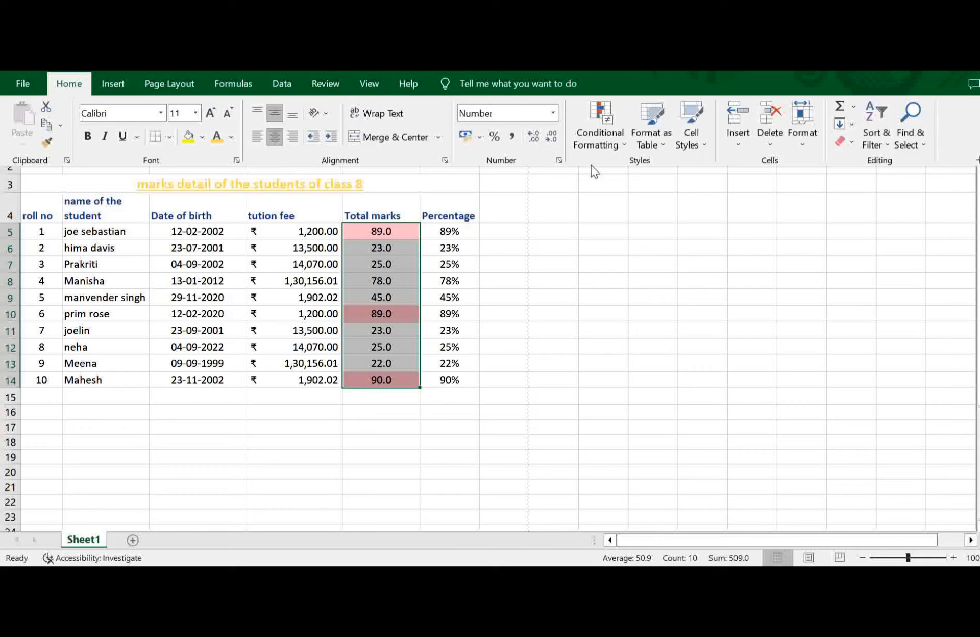
click(608, 147)
mouse_move(697, 166)
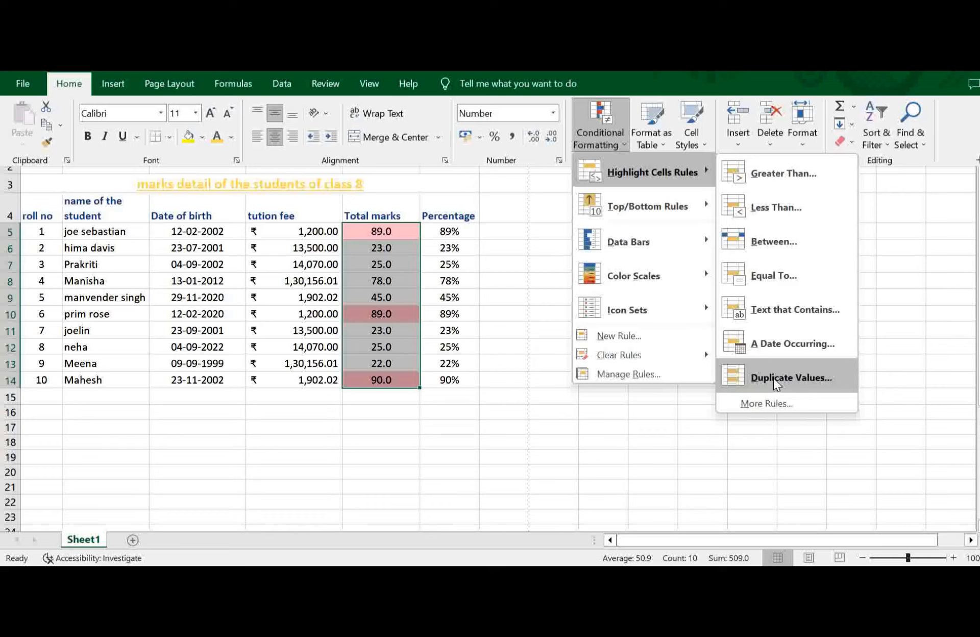
click(757, 405)
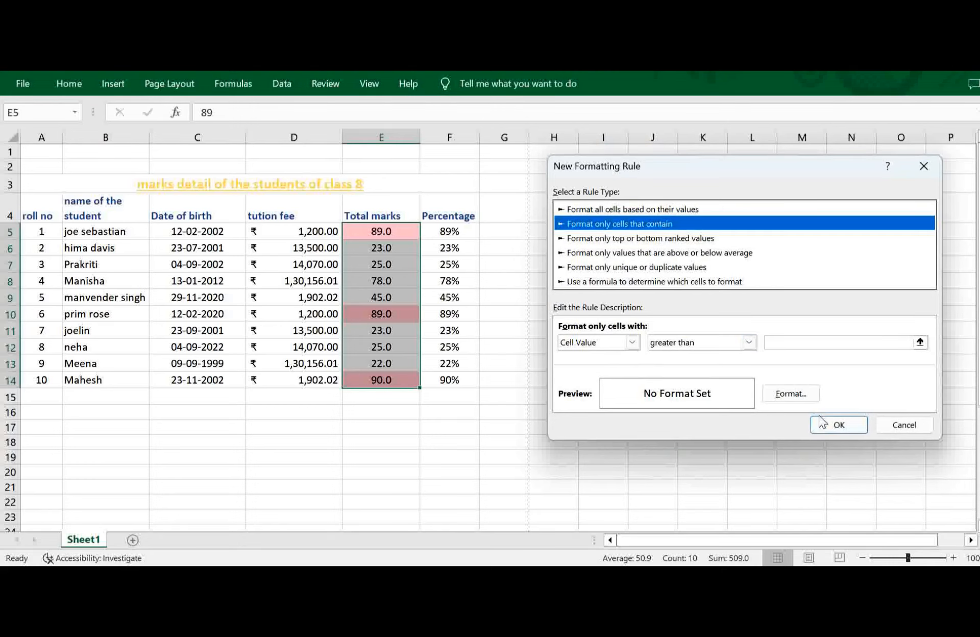
click(801, 395)
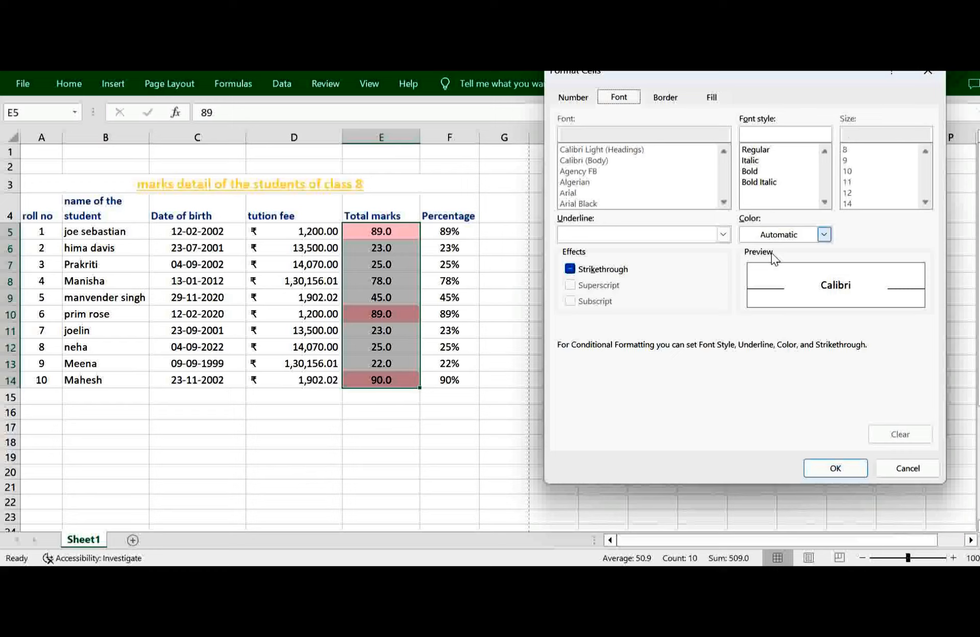
click(723, 234)
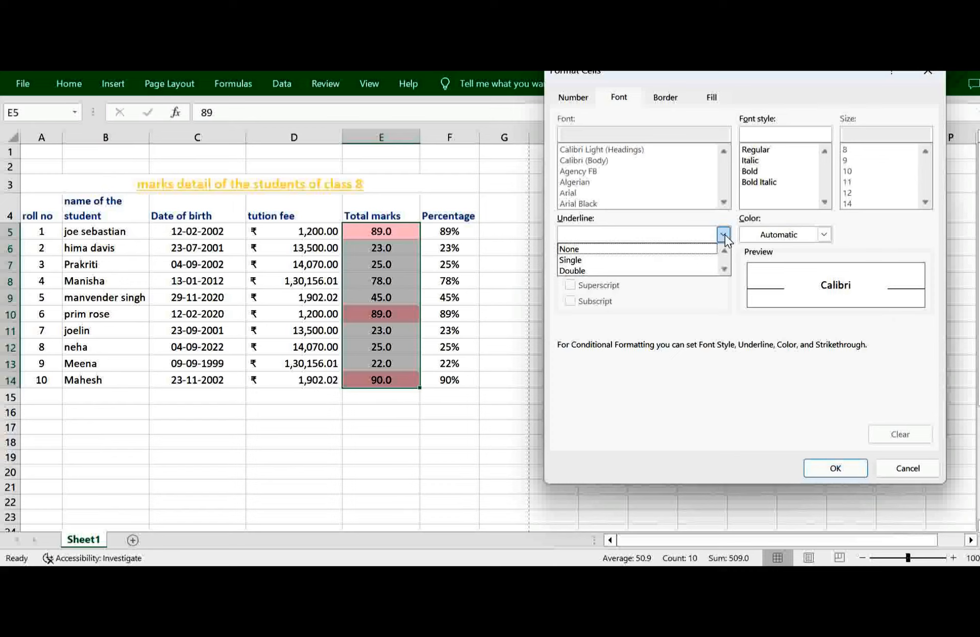
click(724, 235)
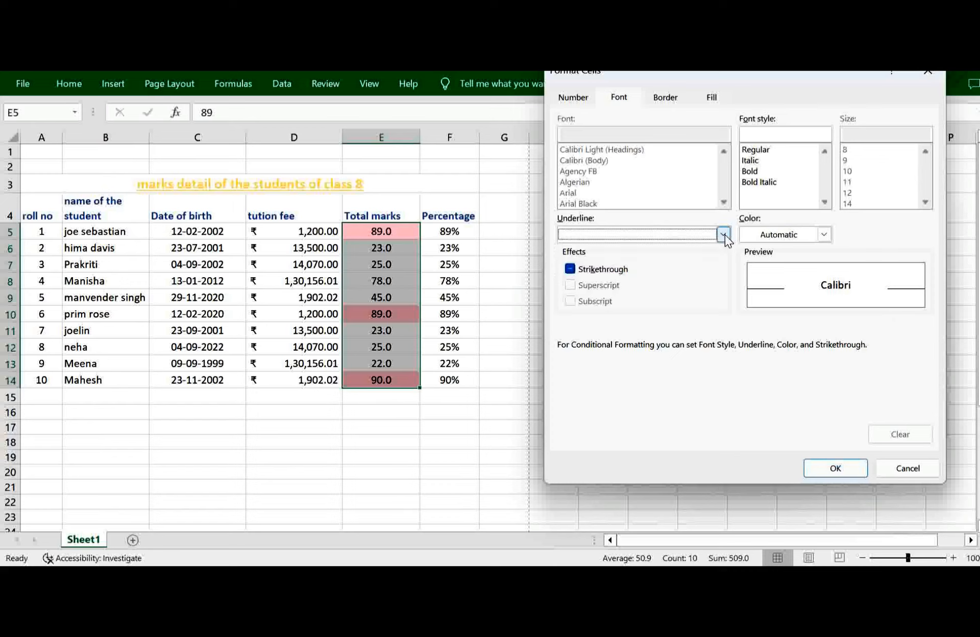
click(824, 235)
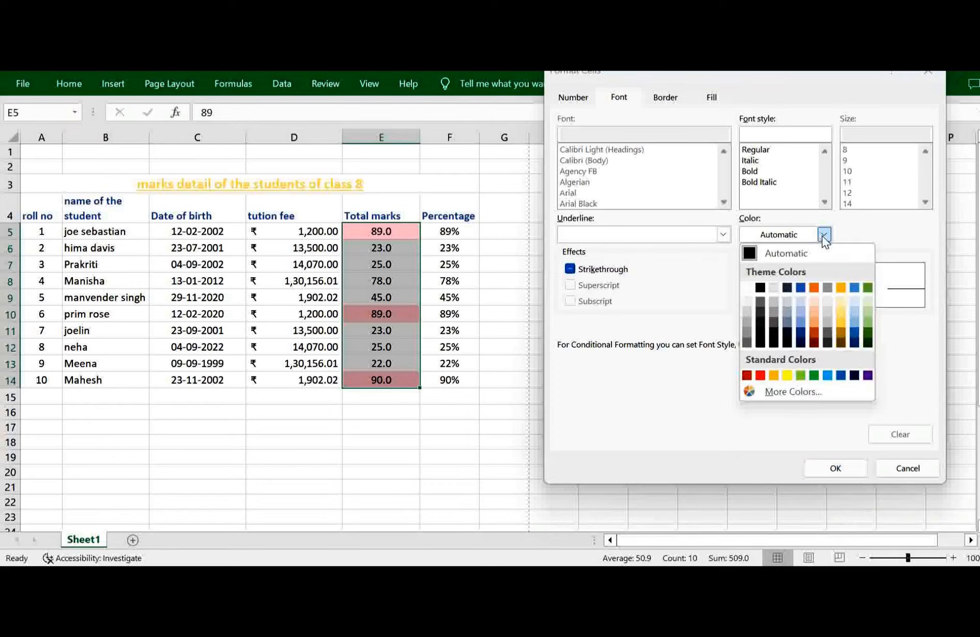
click(799, 402)
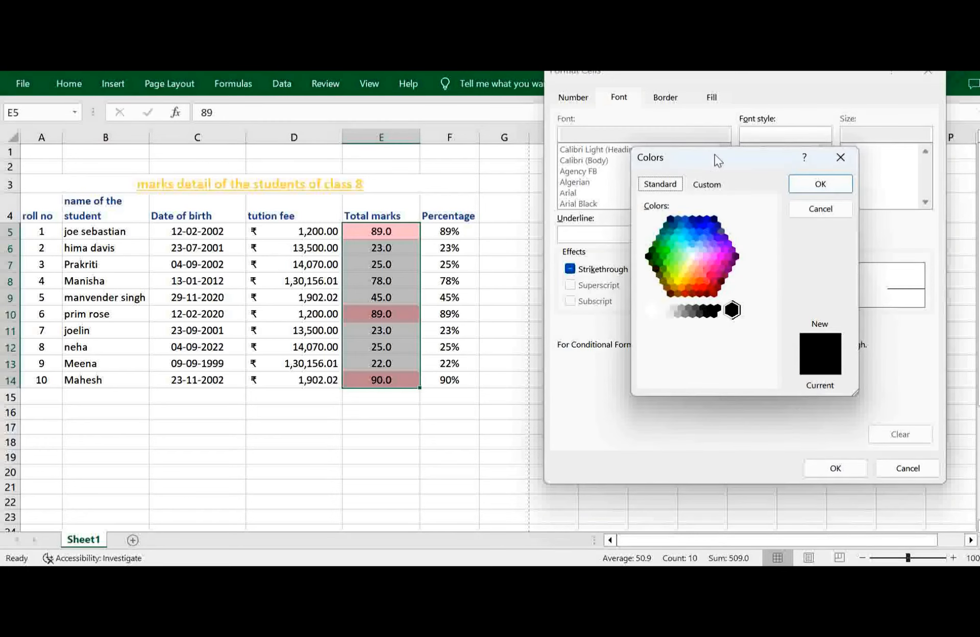
click(706, 185)
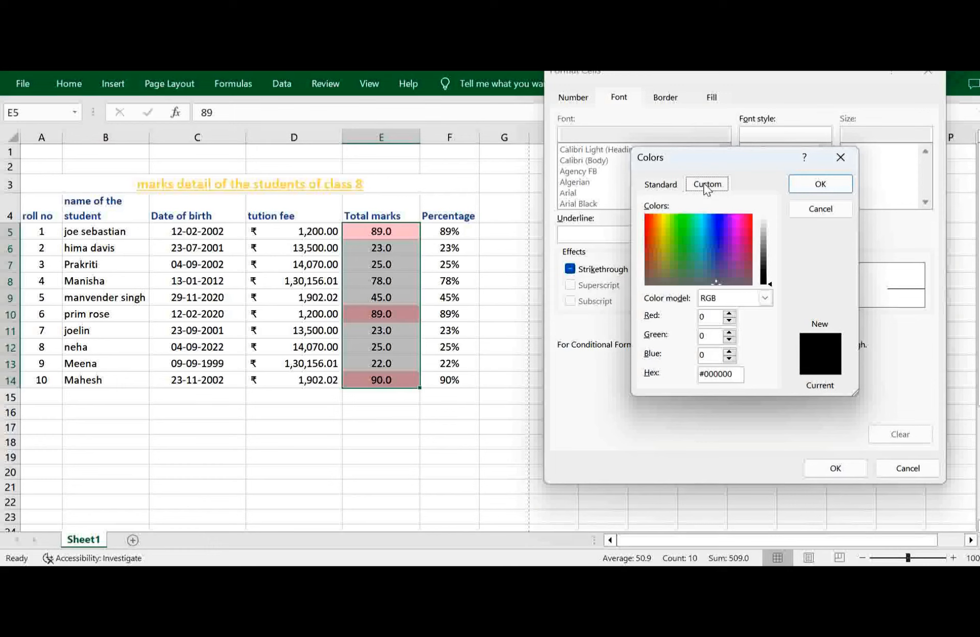
click(805, 215)
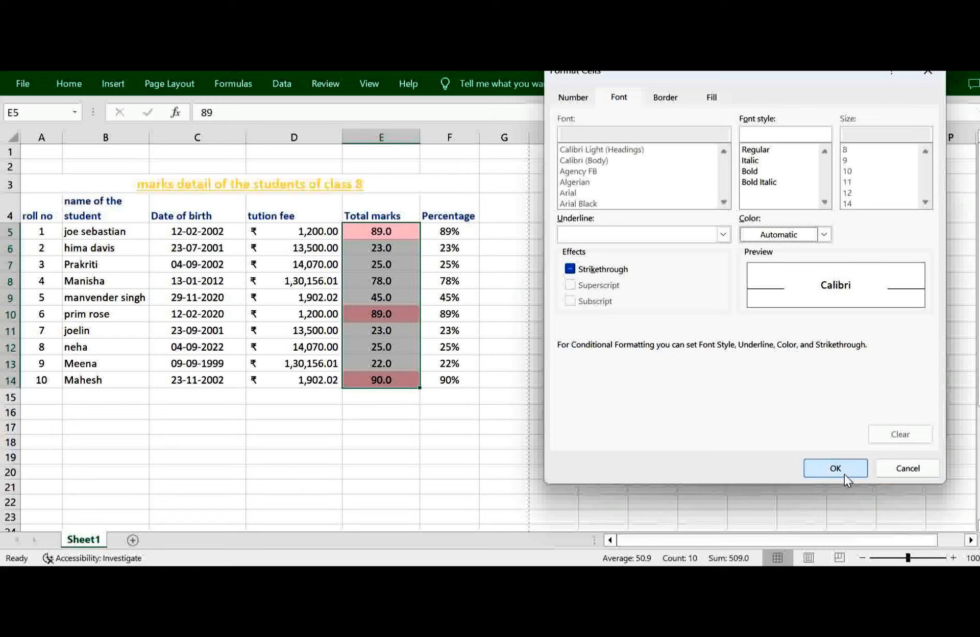
click(913, 470)
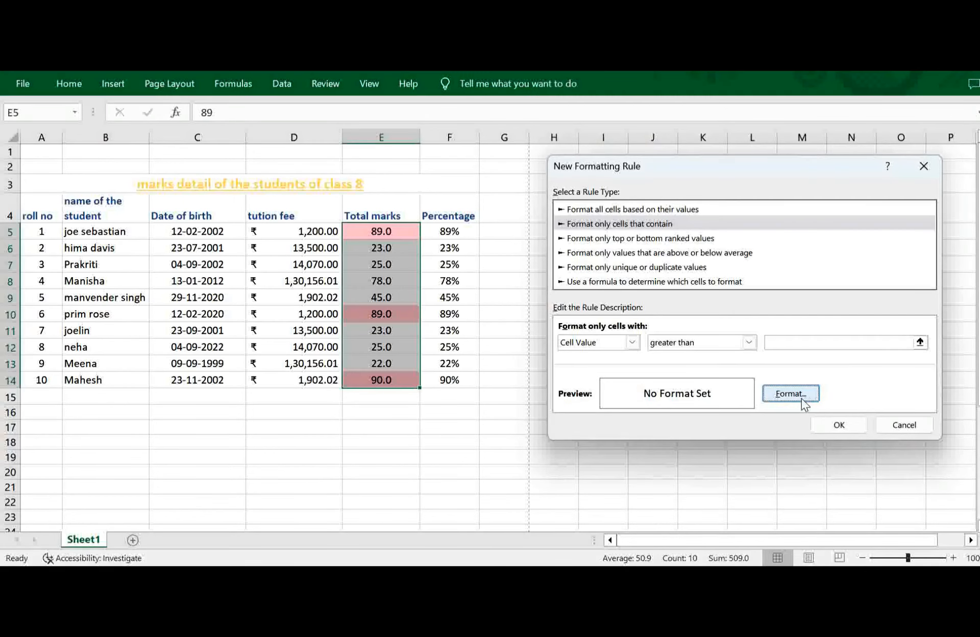
Examine the custom rule's cell-content conditions and comparison operators, and close it without creating the rule.
click(632, 345)
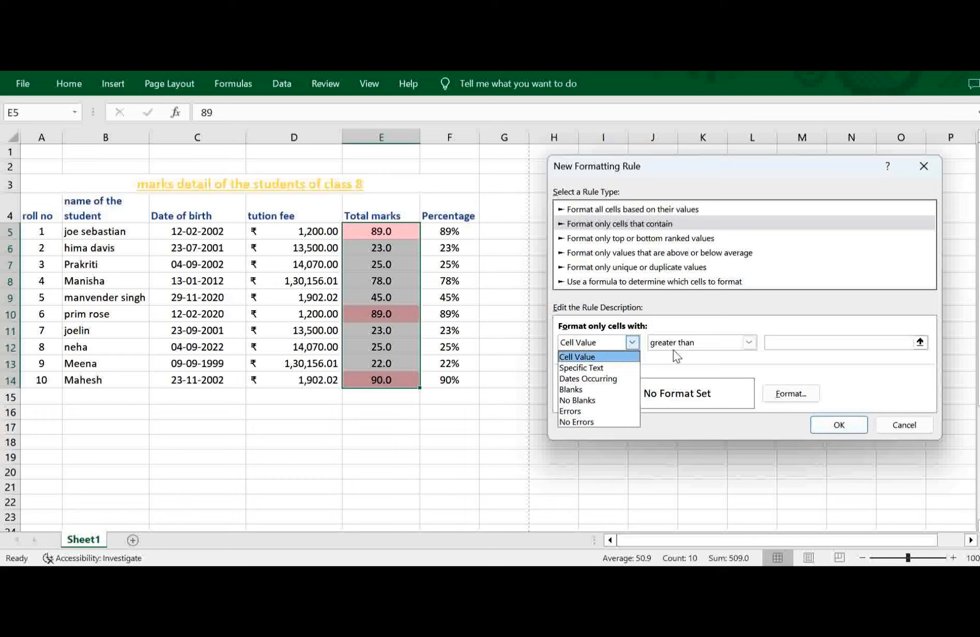
click(749, 345)
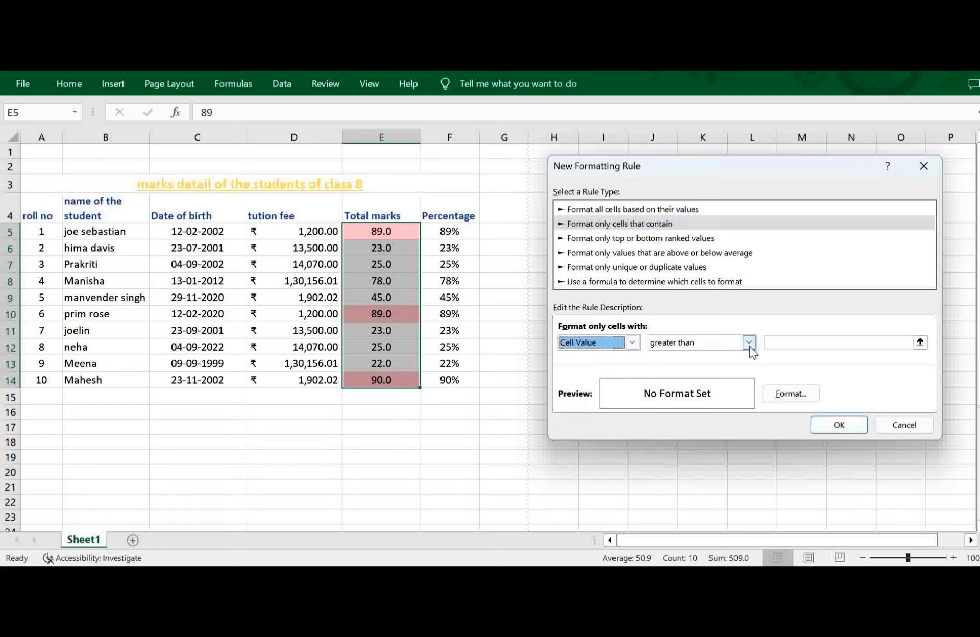
click(749, 342)
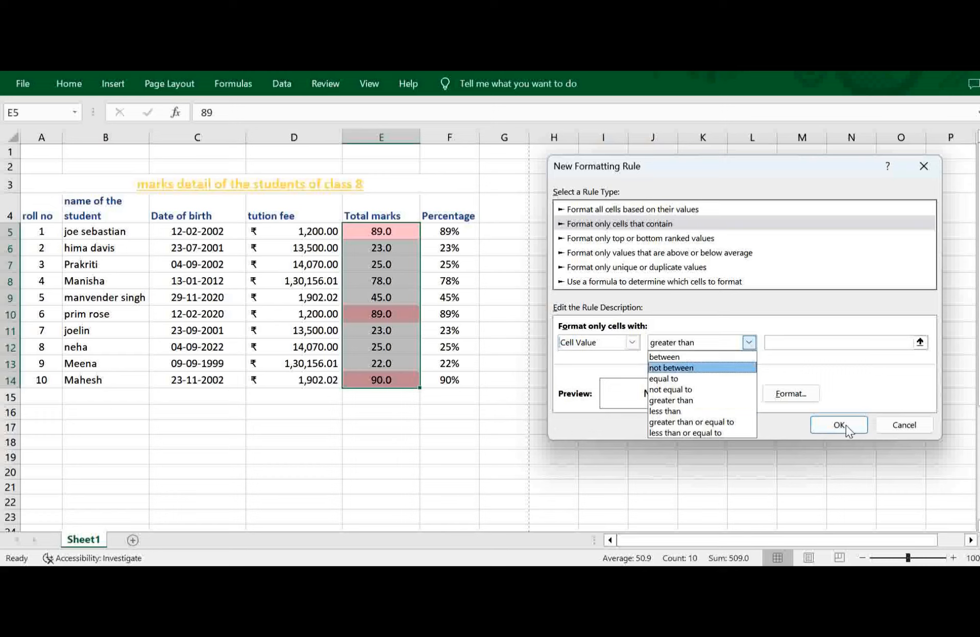
click(702, 344)
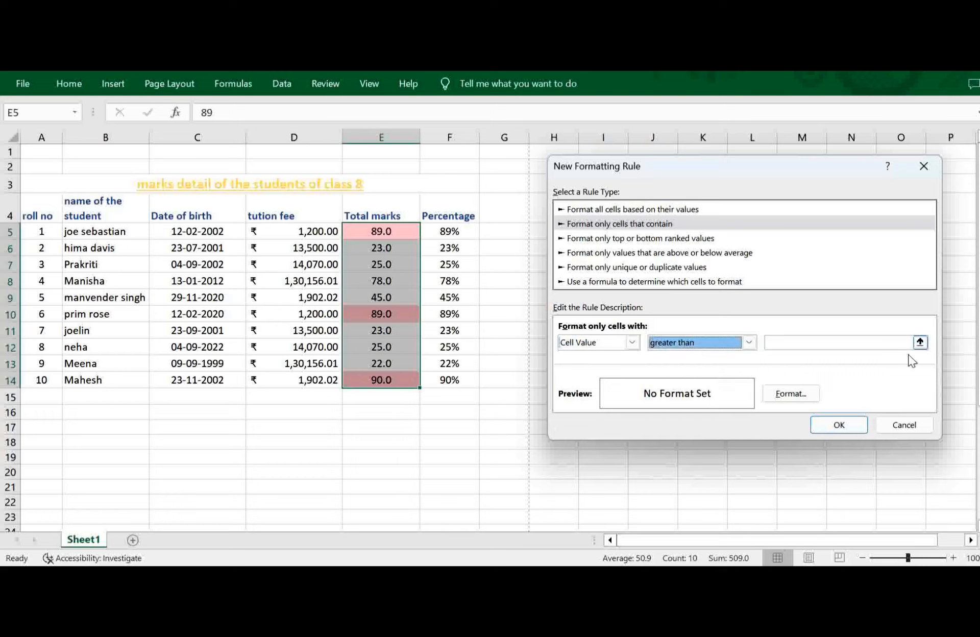
click(905, 425)
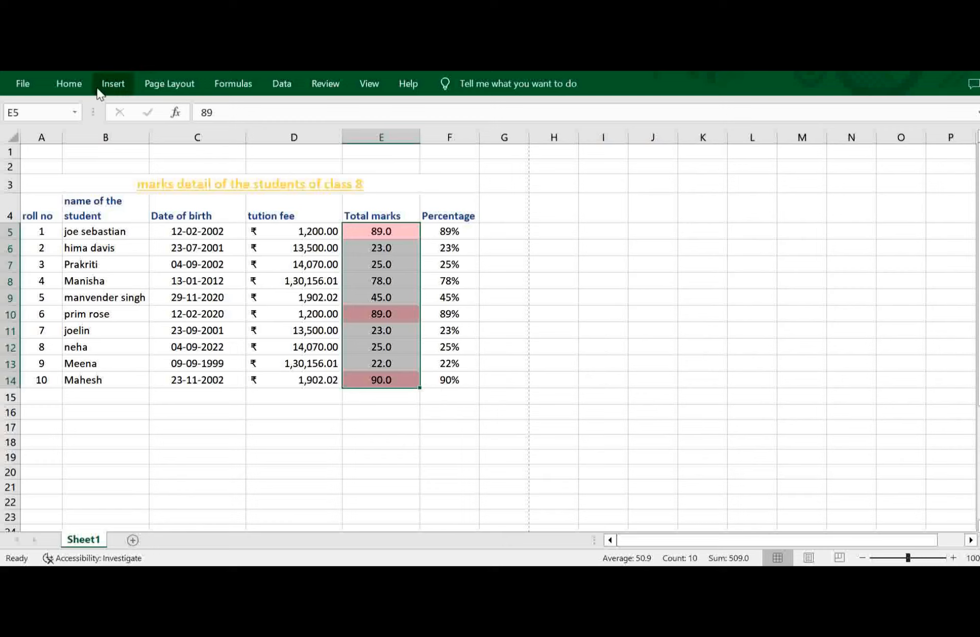
Set up a Duplicate Values highlight rule for the Total marks with Yellow Fill with Dark Yellow Text.
click(68, 86)
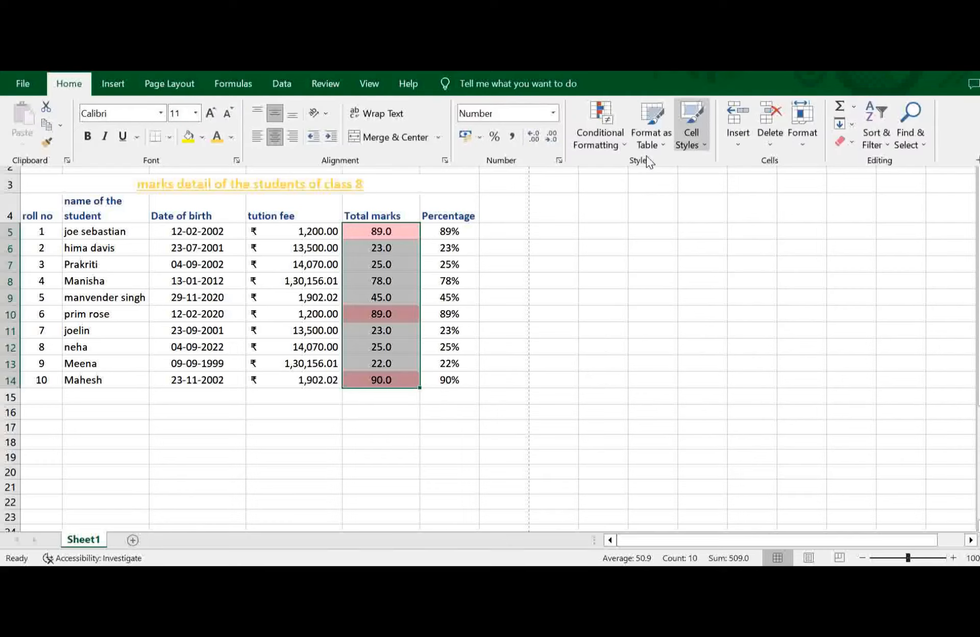
click(590, 137)
mouse_move(697, 162)
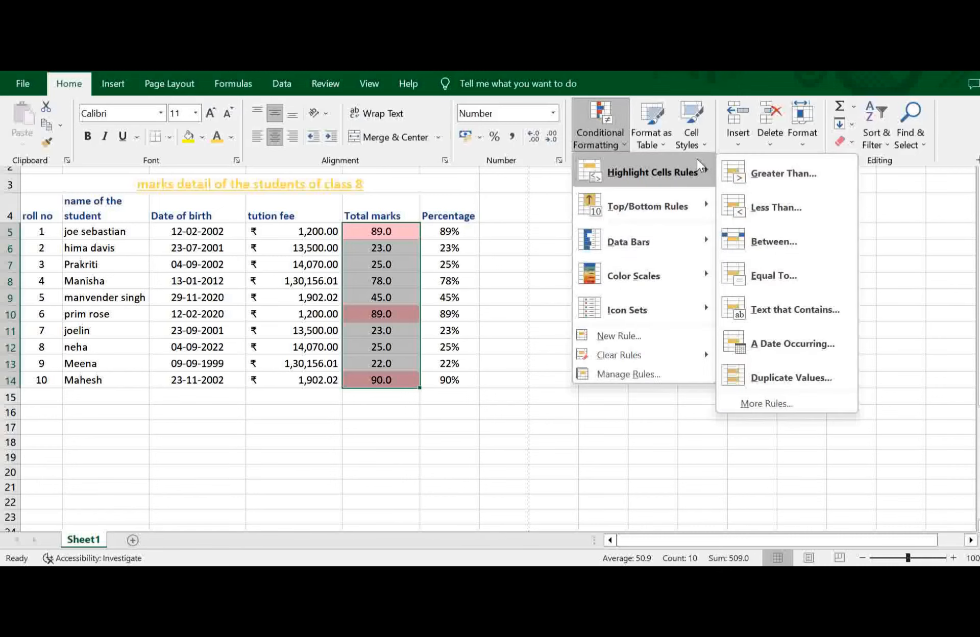
click(764, 379)
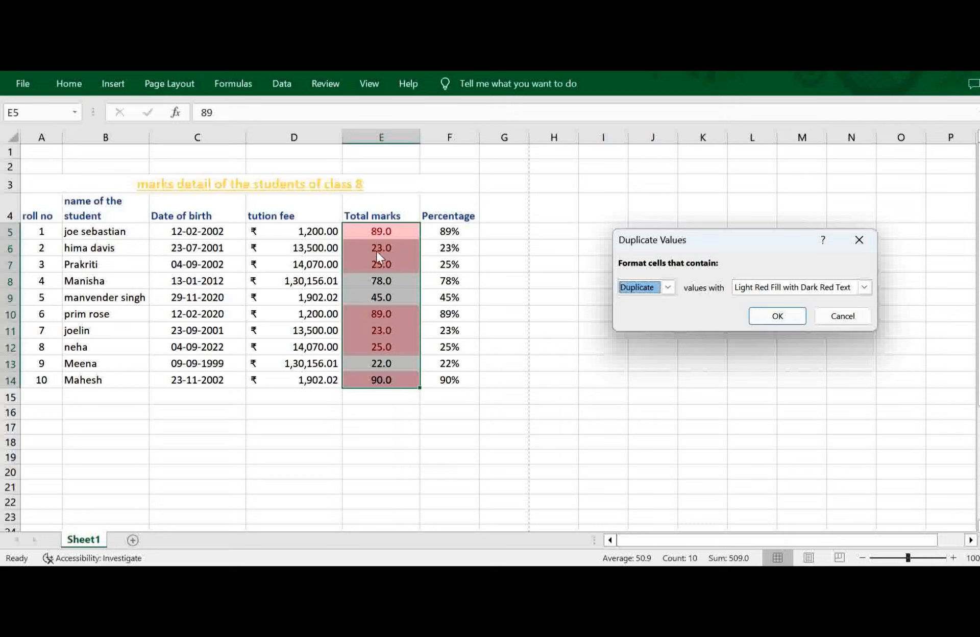
click(865, 287)
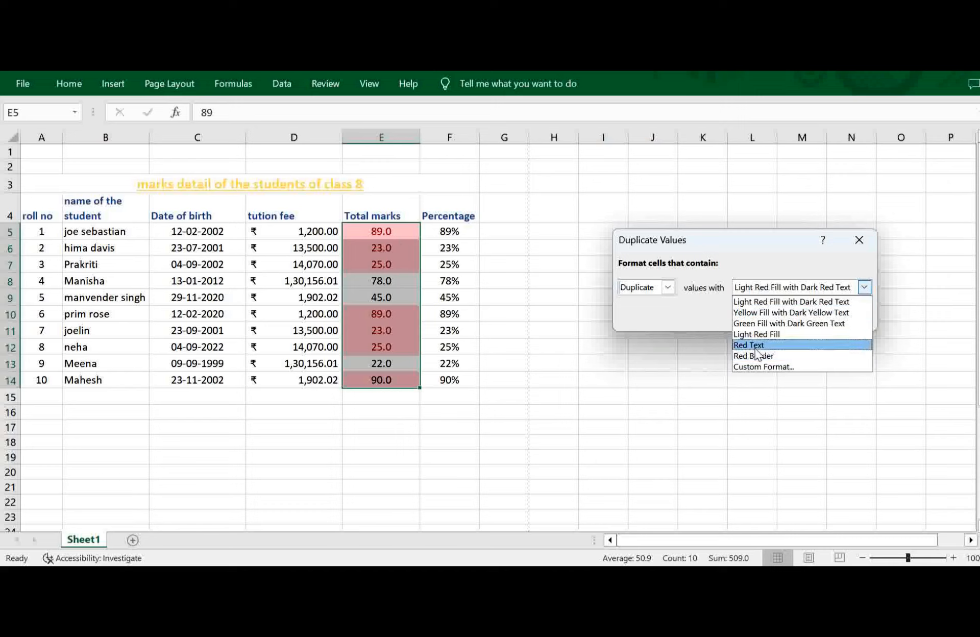
click(819, 313)
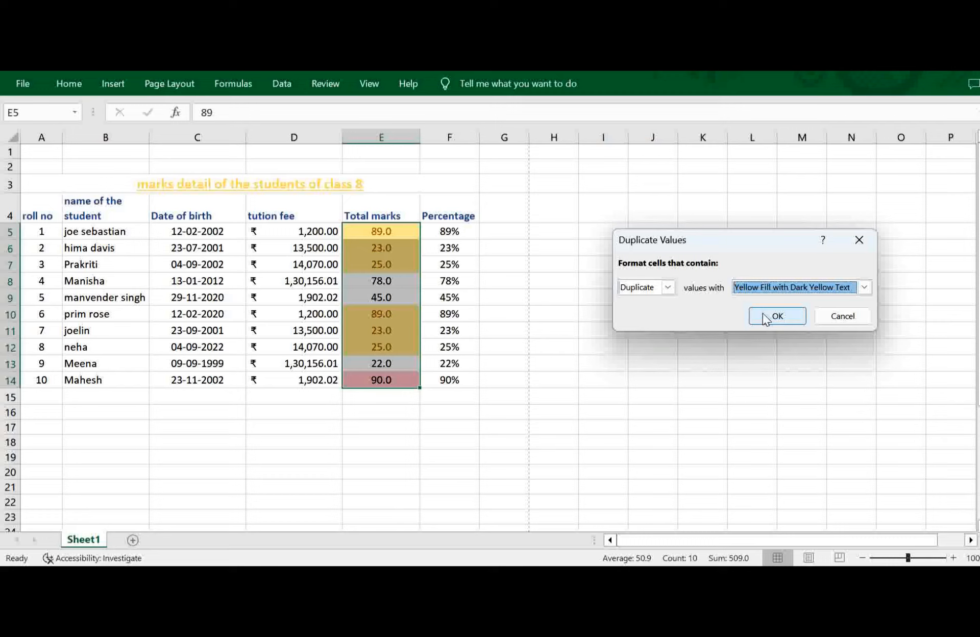
Switch the rule to format Unique values instead of duplicates and apply it to the Total marks.
click(669, 288)
click(671, 290)
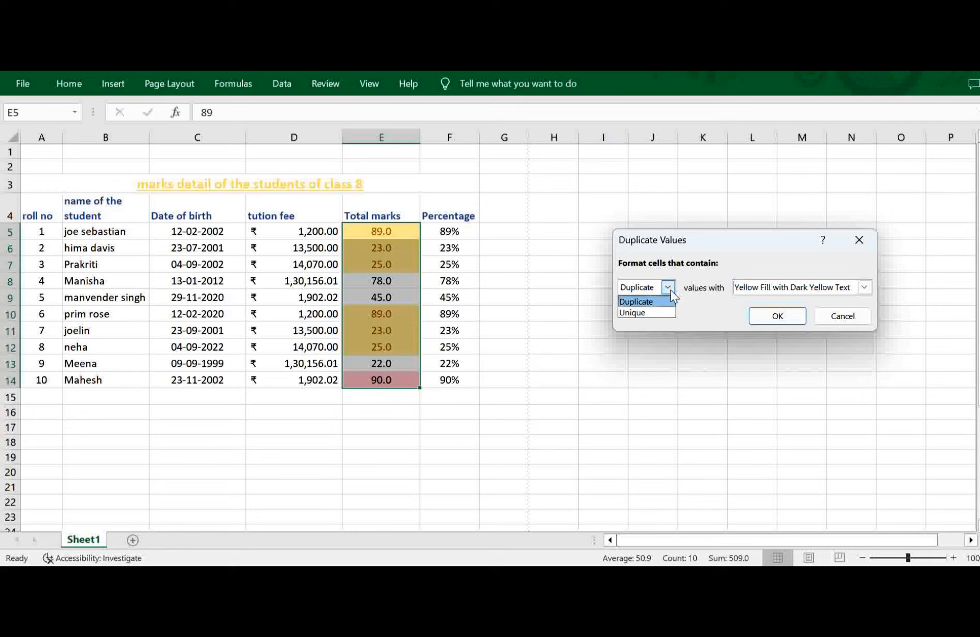
click(652, 312)
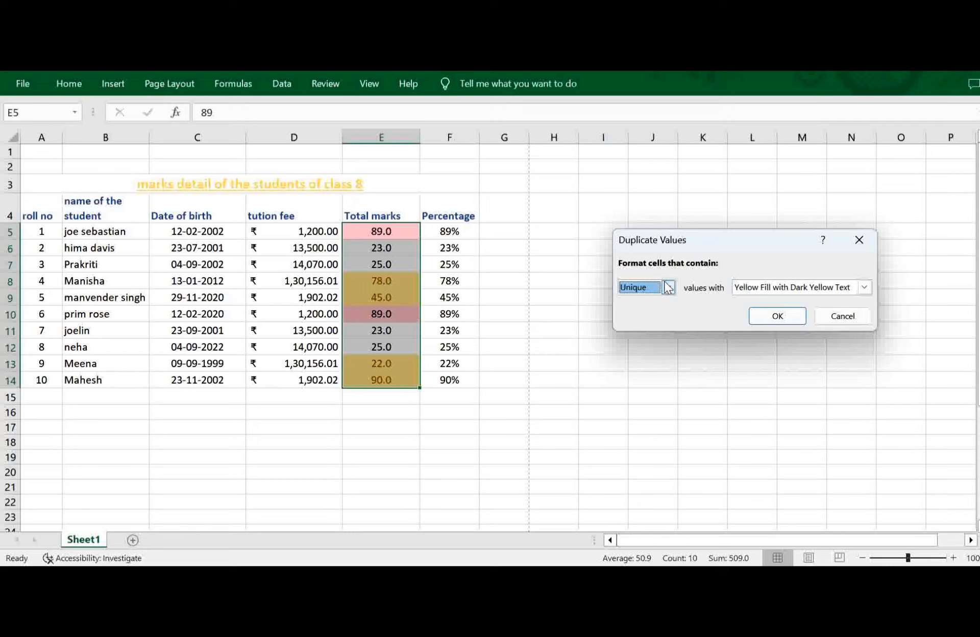
click(780, 313)
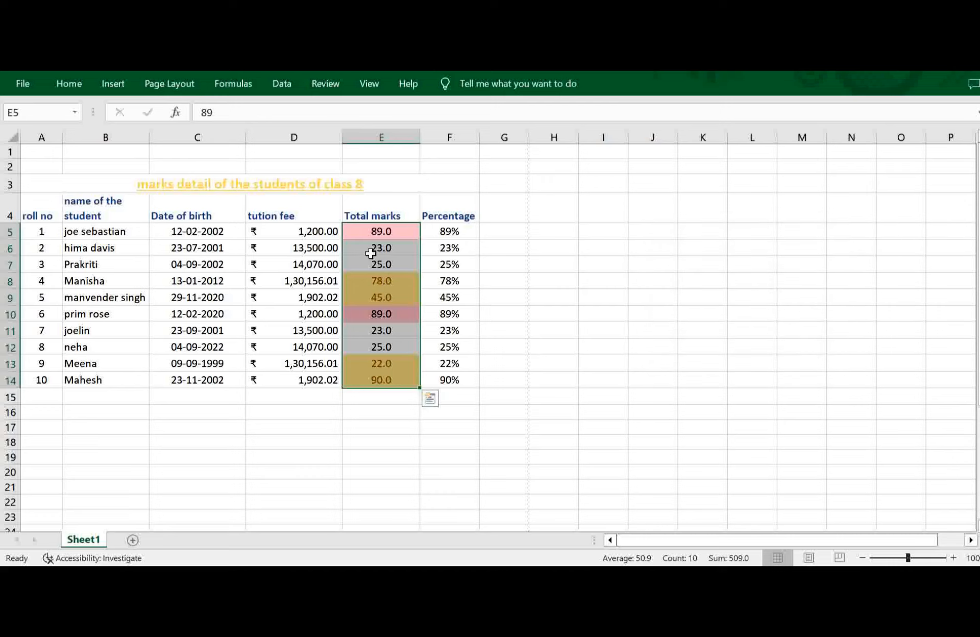
click(361, 228)
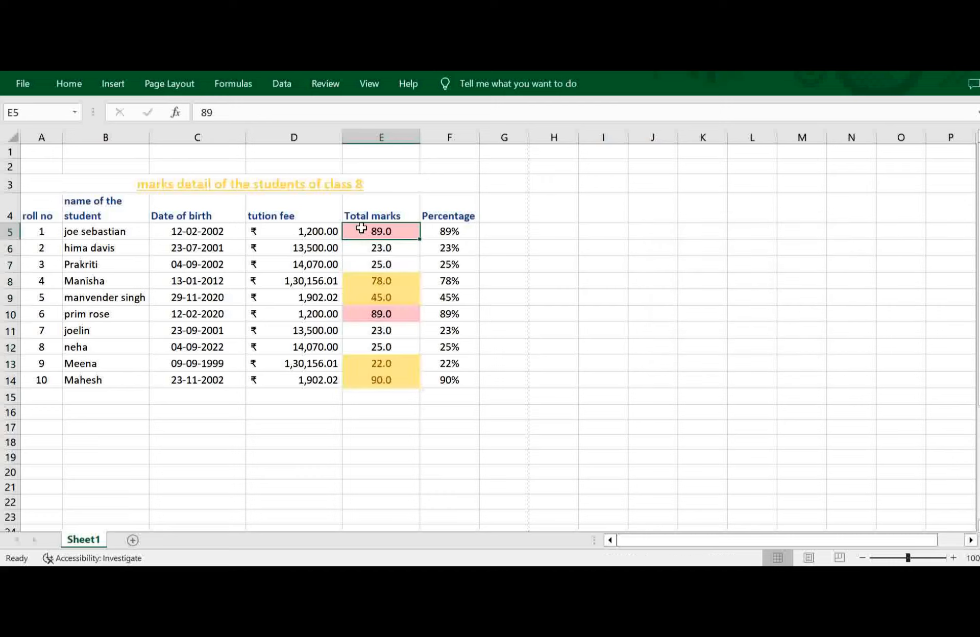
Start a Between highlight rule for the Total marks in E5:E14 and set its lower limit to 20.
right_click(361, 228)
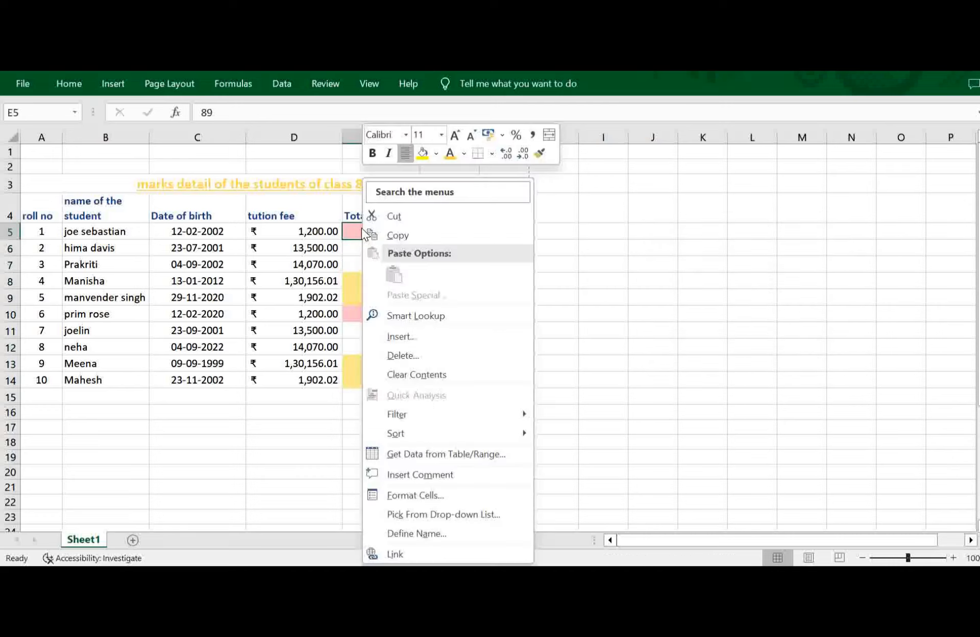
click(764, 242)
drag(403, 231, 400, 381)
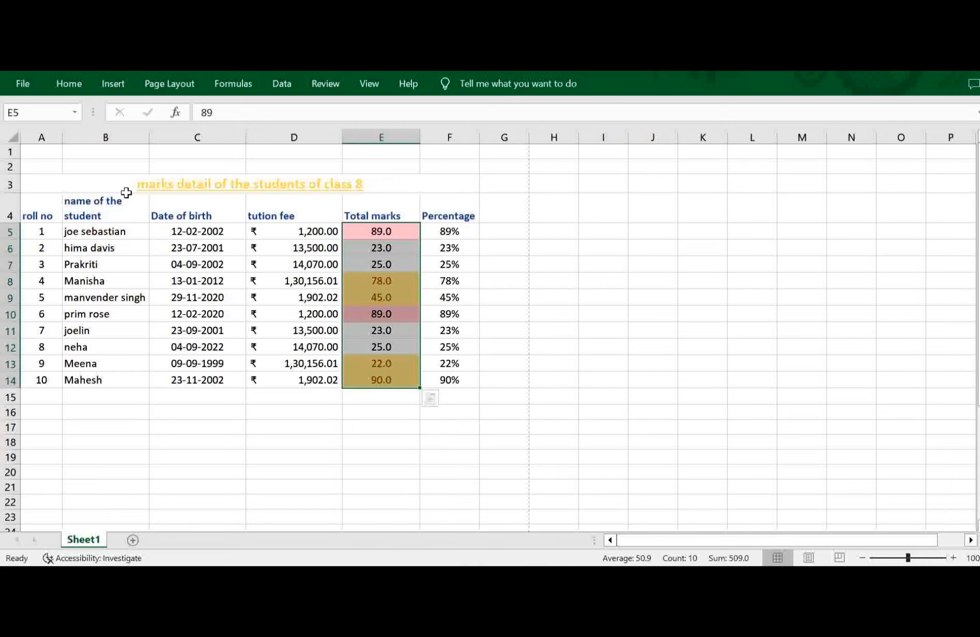
click(81, 85)
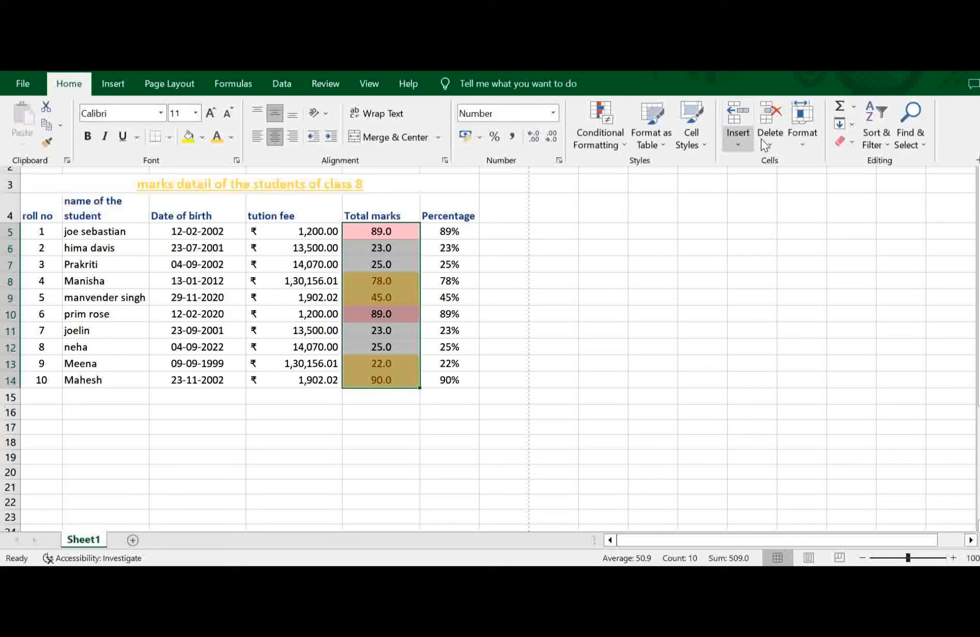
click(623, 142)
mouse_move(713, 172)
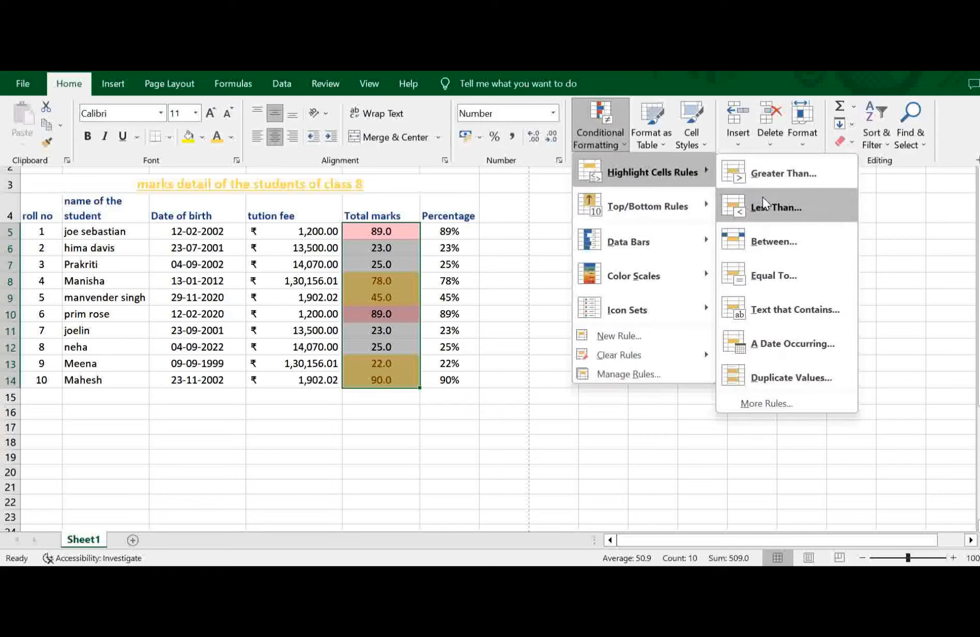
click(756, 246)
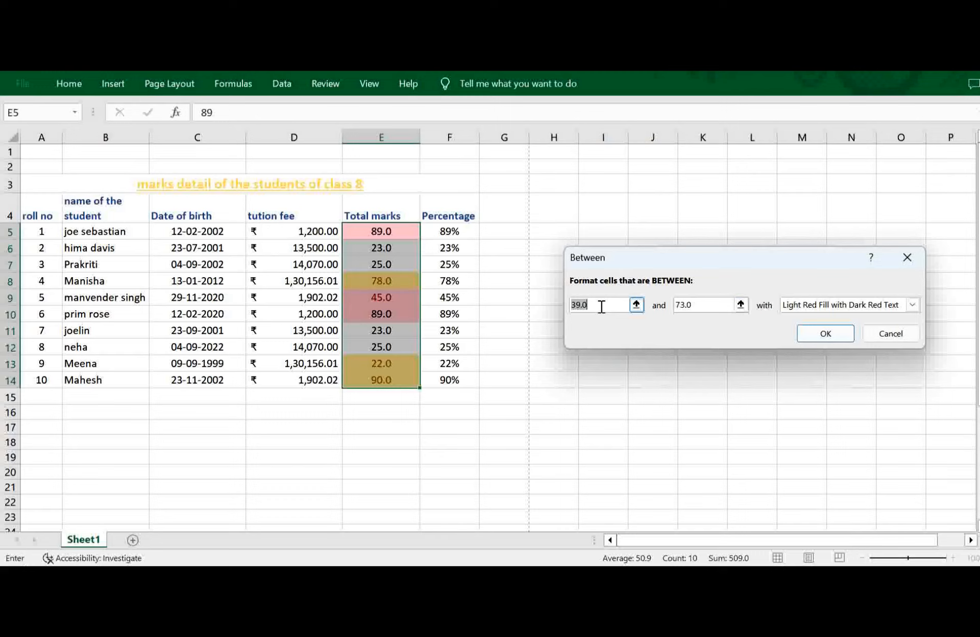
key(BackSpace)
text(20)
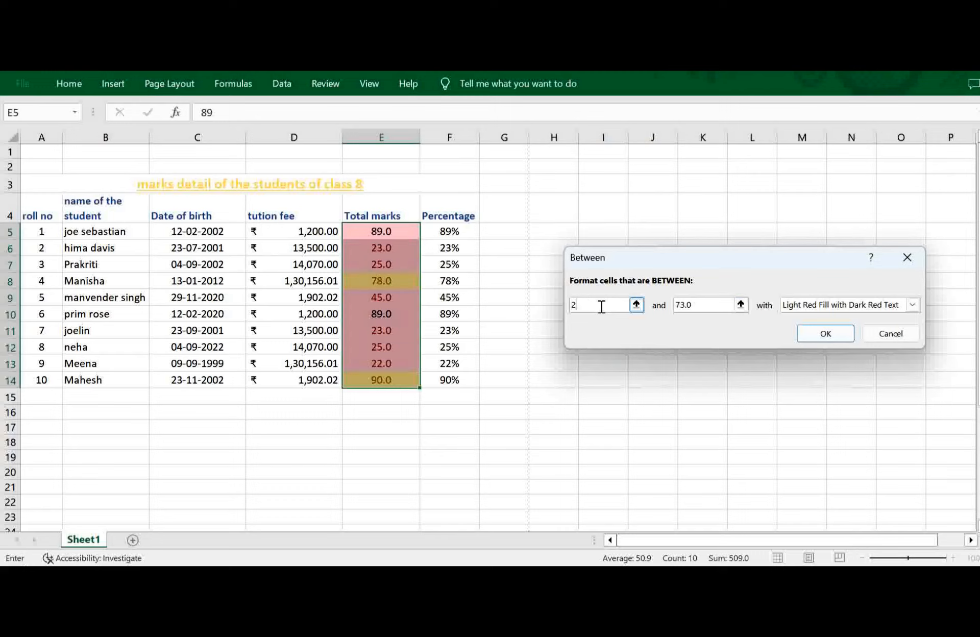
Set the Between rule's upper limit to 50 and apply it with Green Fill with Dark Green Text.
click(706, 307)
key(BackSpace)
key(BackSpace)
key(BackSpace)
key(BackSpace)
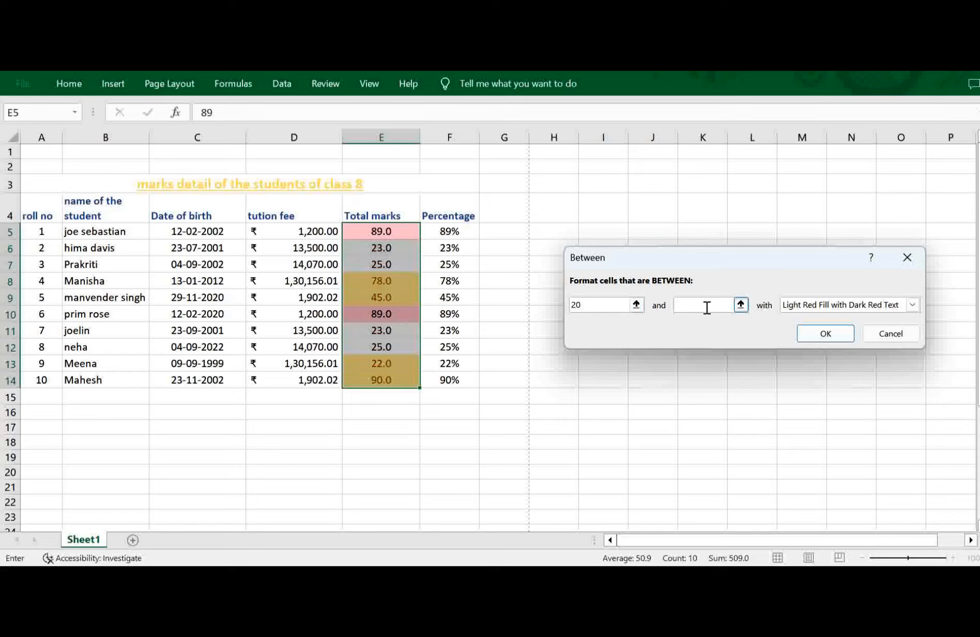
text(50)
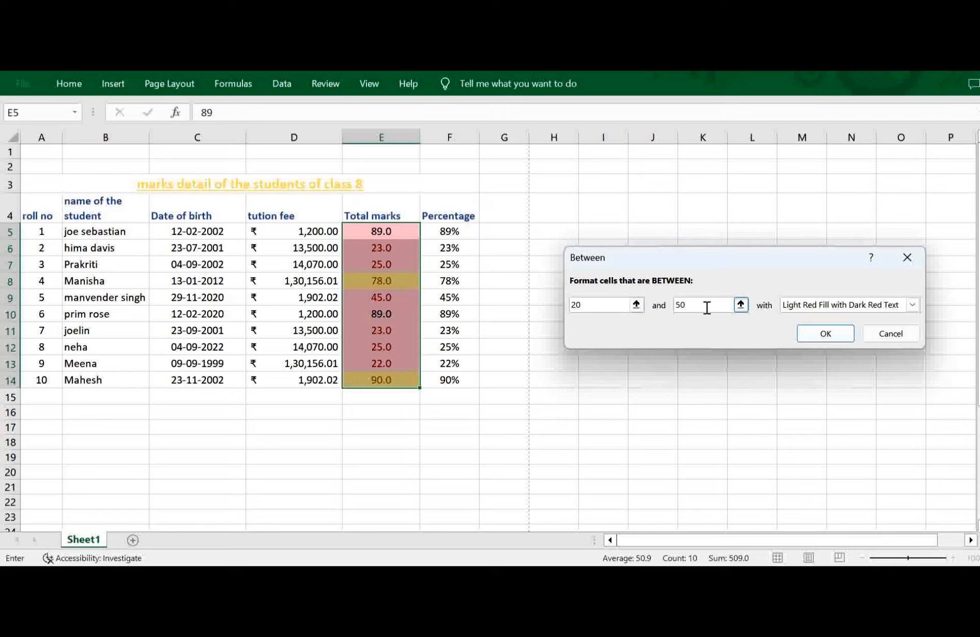
click(912, 306)
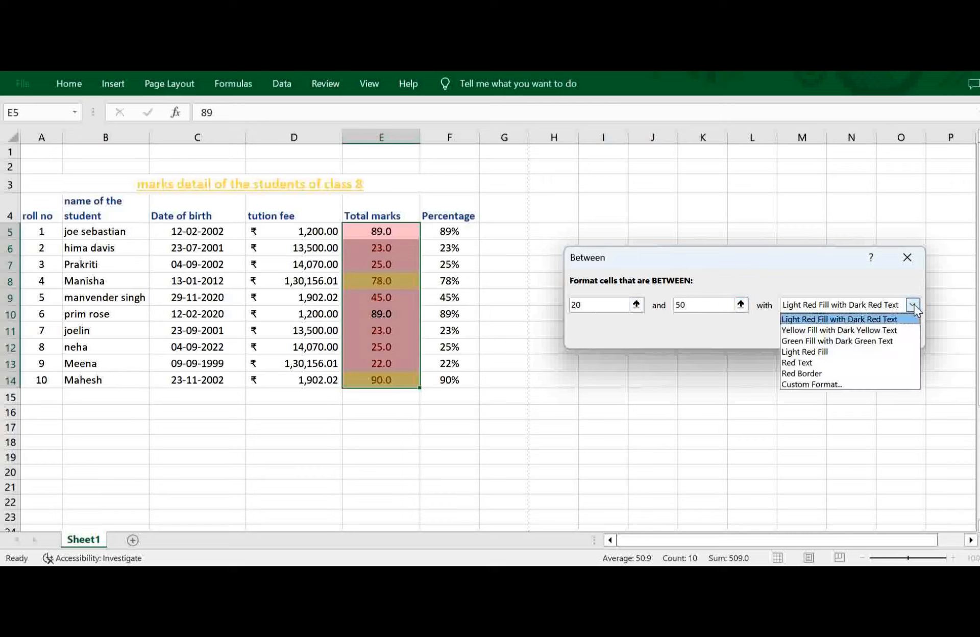
click(841, 342)
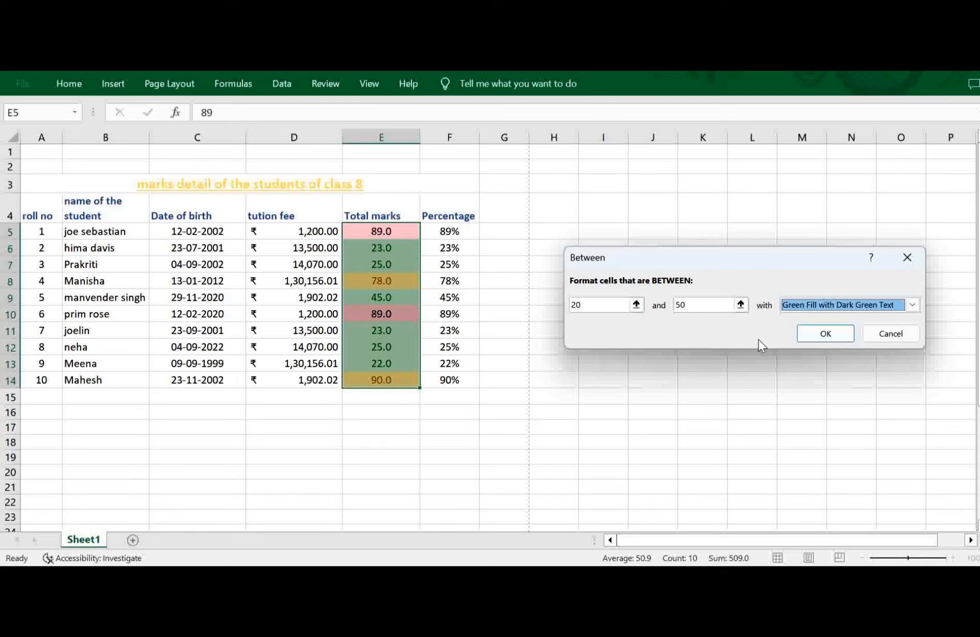
click(821, 334)
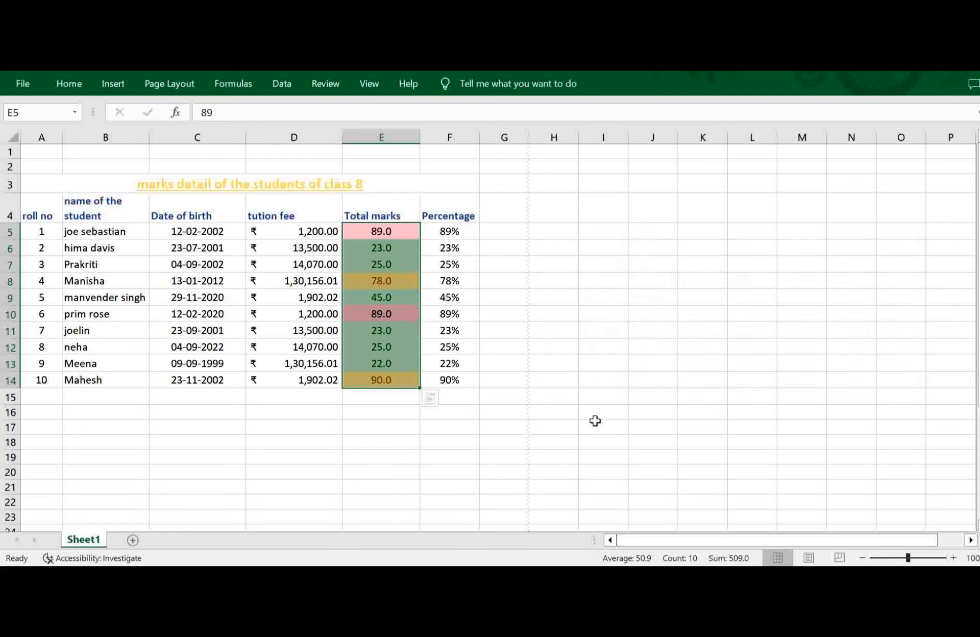
click(596, 423)
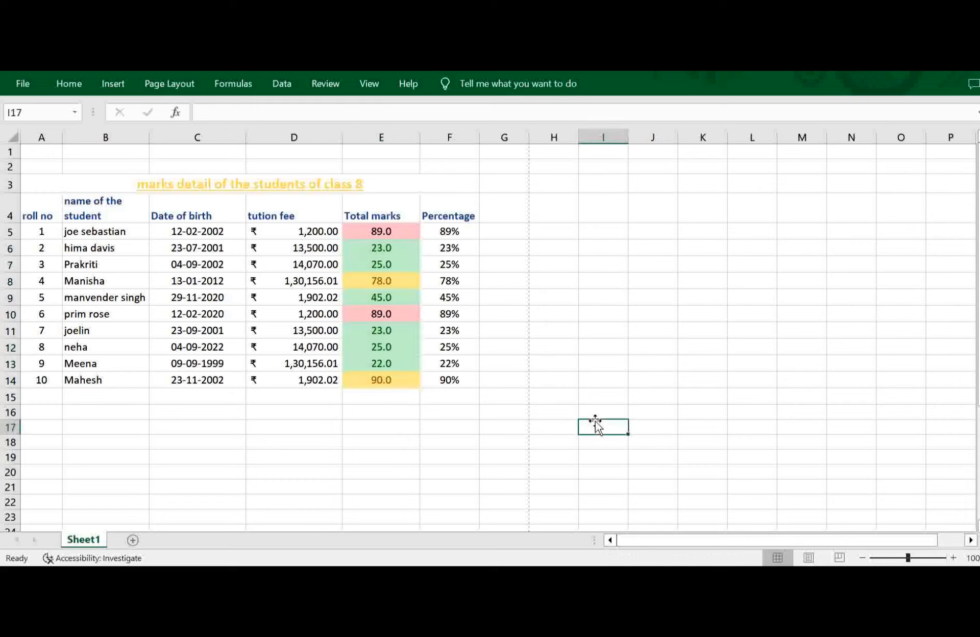
Clear all conditional formatting rules from the Total marks in E5:E14 only.
click(382, 231)
drag(382, 231, 382, 382)
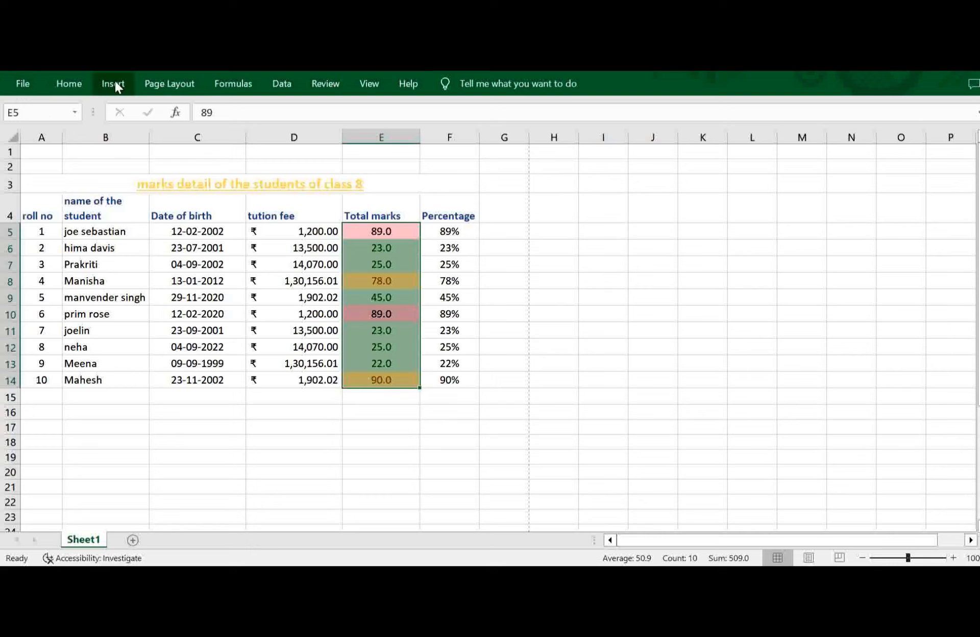
click(69, 83)
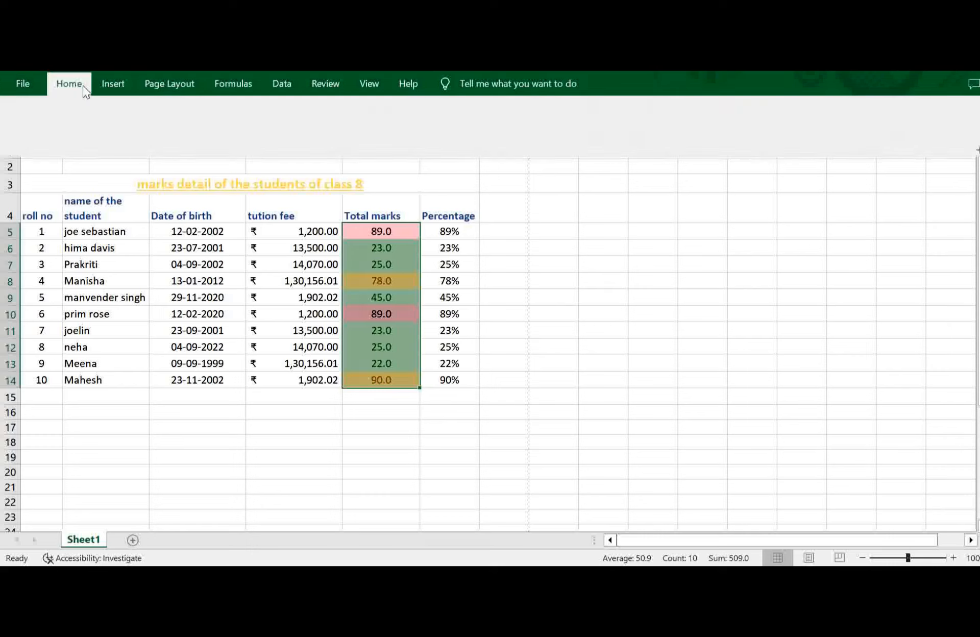
click(622, 144)
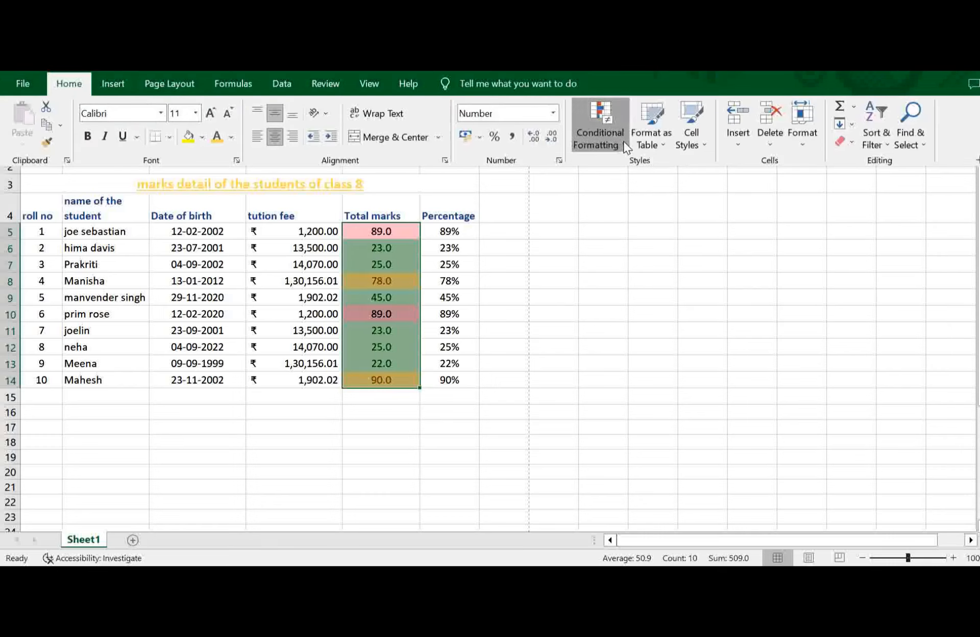
mouse_move(632, 362)
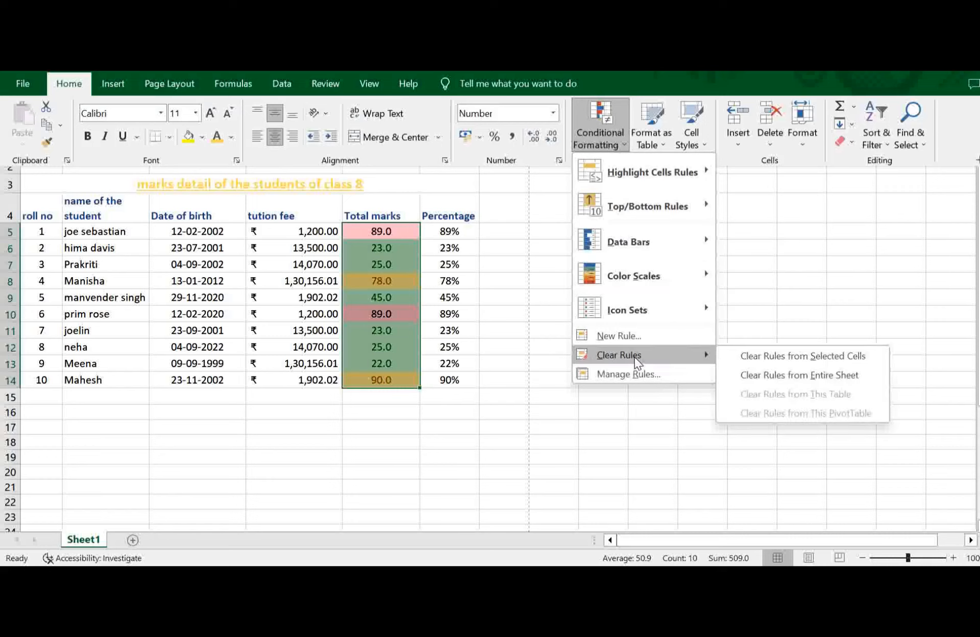
click(785, 356)
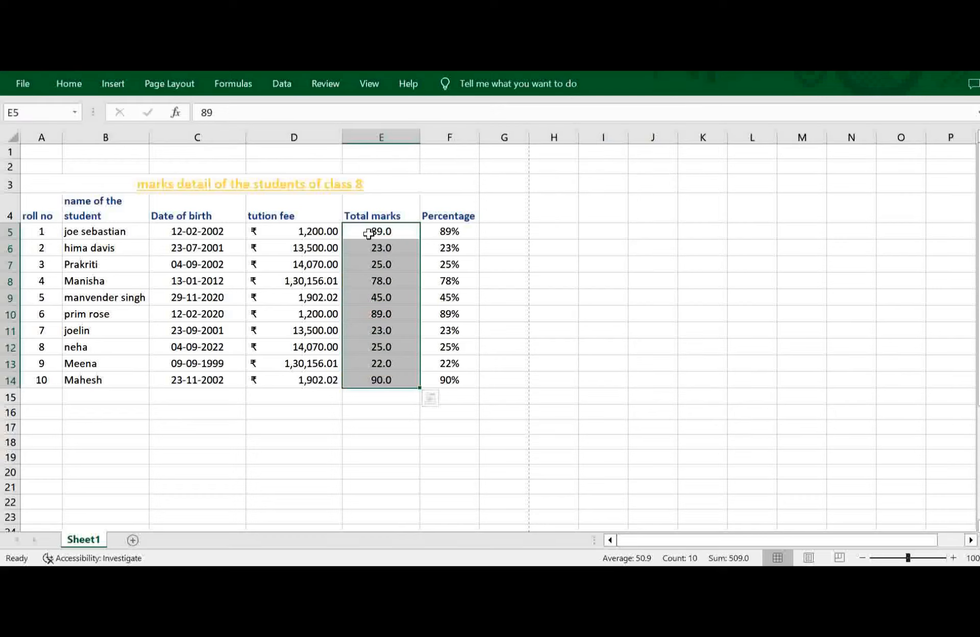
Highlight Total marks less than 25 in E5:E14 with Light Red Fill with Dark Red Text.
click(66, 84)
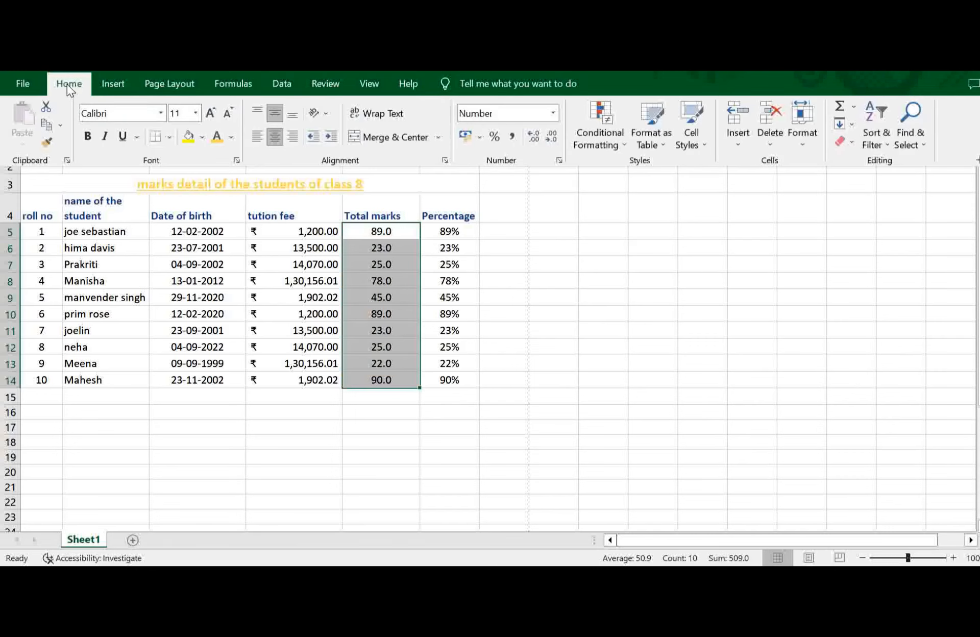
click(607, 146)
mouse_move(683, 170)
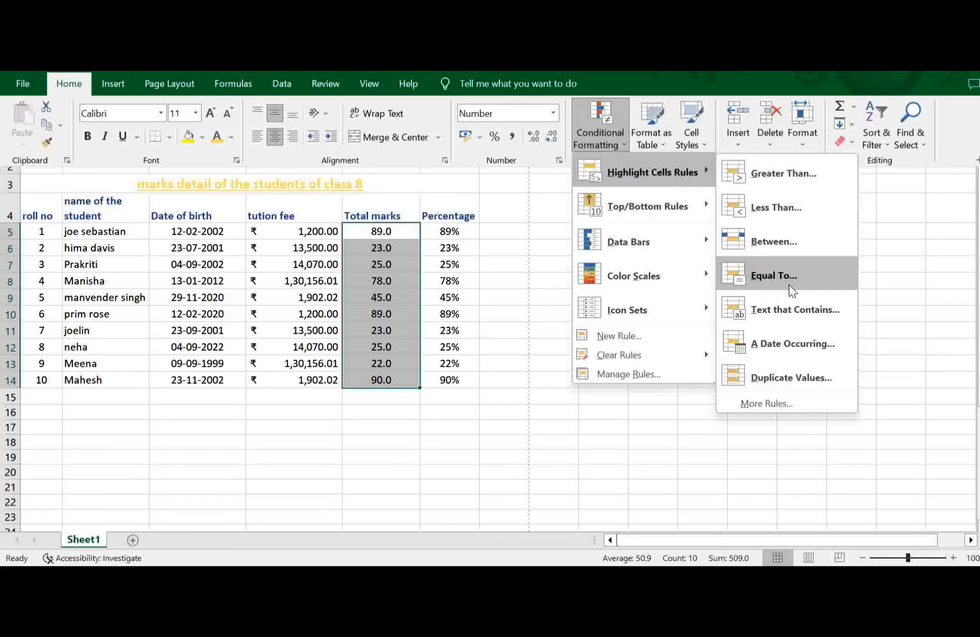
click(782, 203)
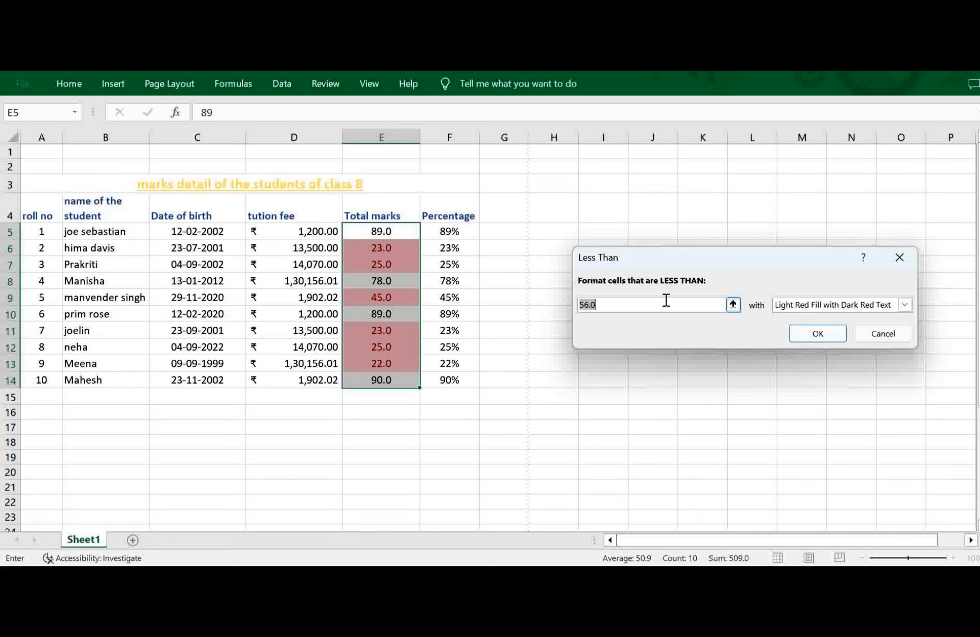
text(25)
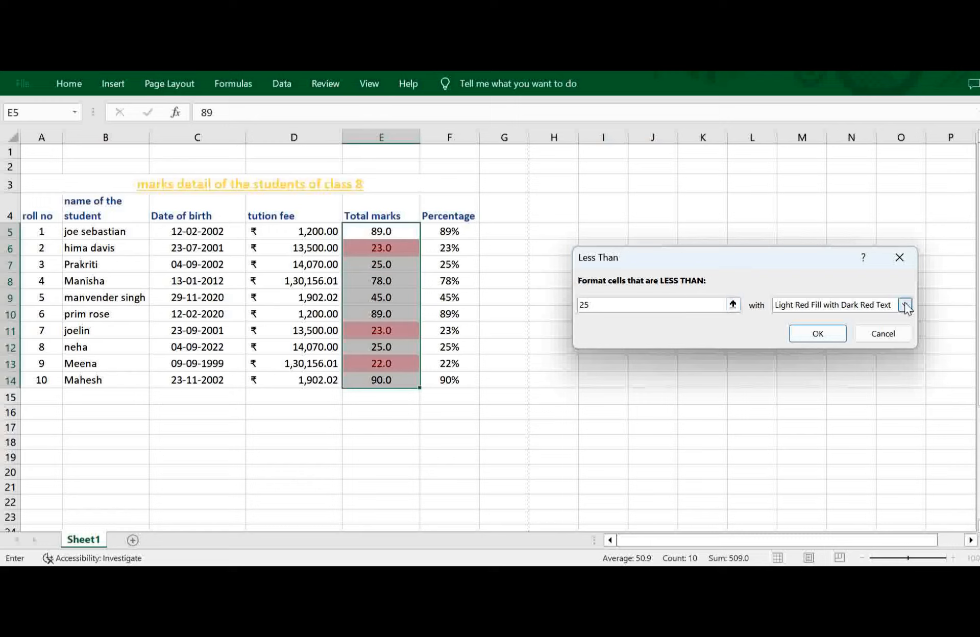
click(819, 334)
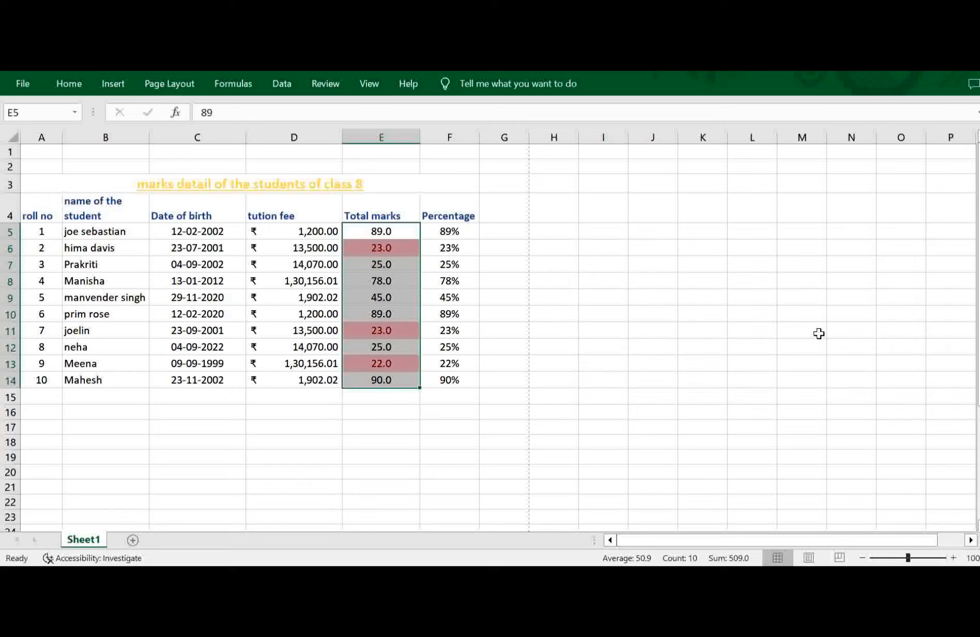
click(522, 453)
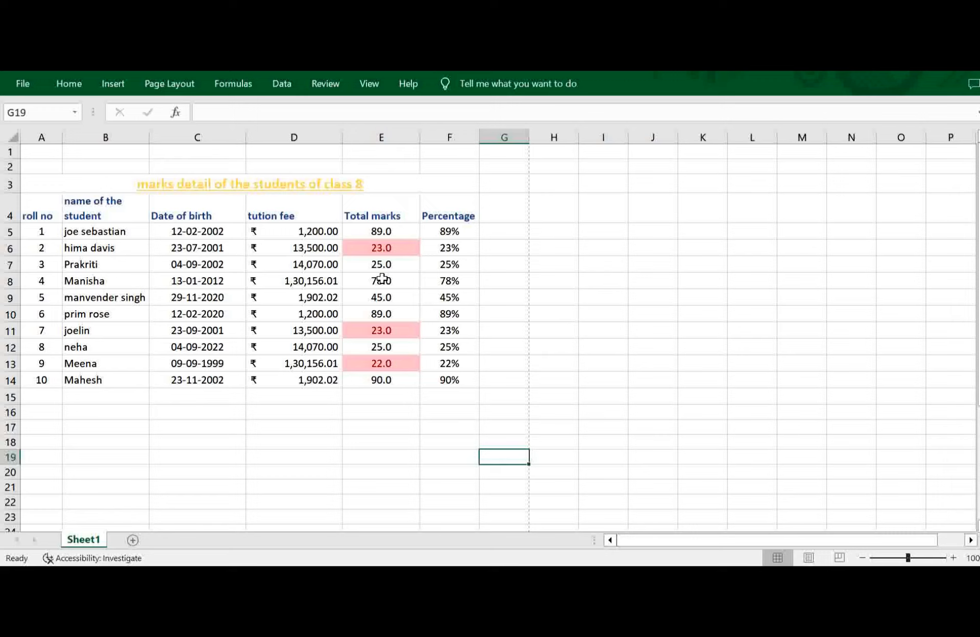
Start a Text That Contains highlight rule for the header row A4:F4 and try the text "of".
click(28, 212)
drag(28, 212, 457, 213)
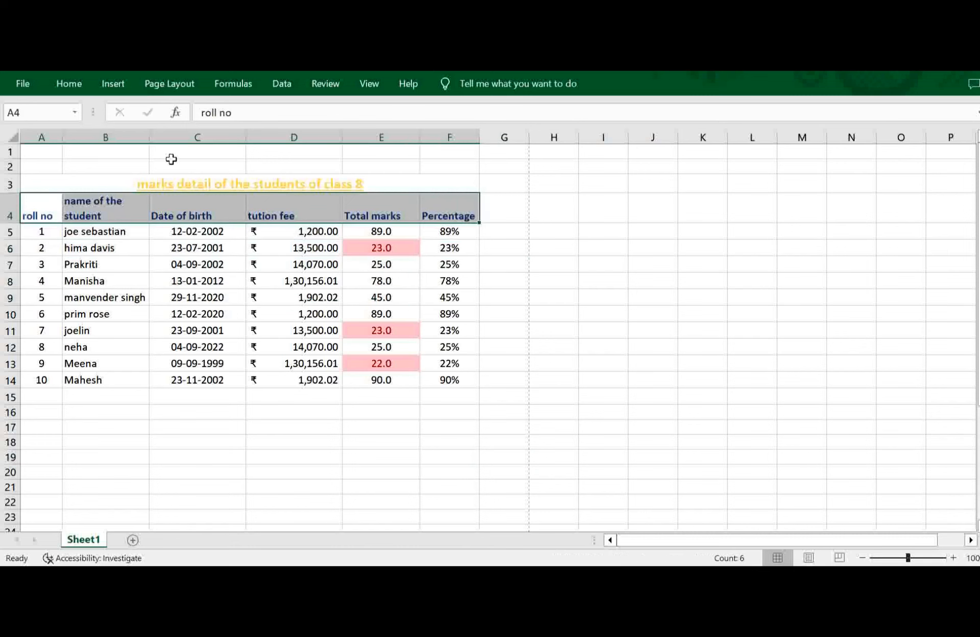
click(69, 86)
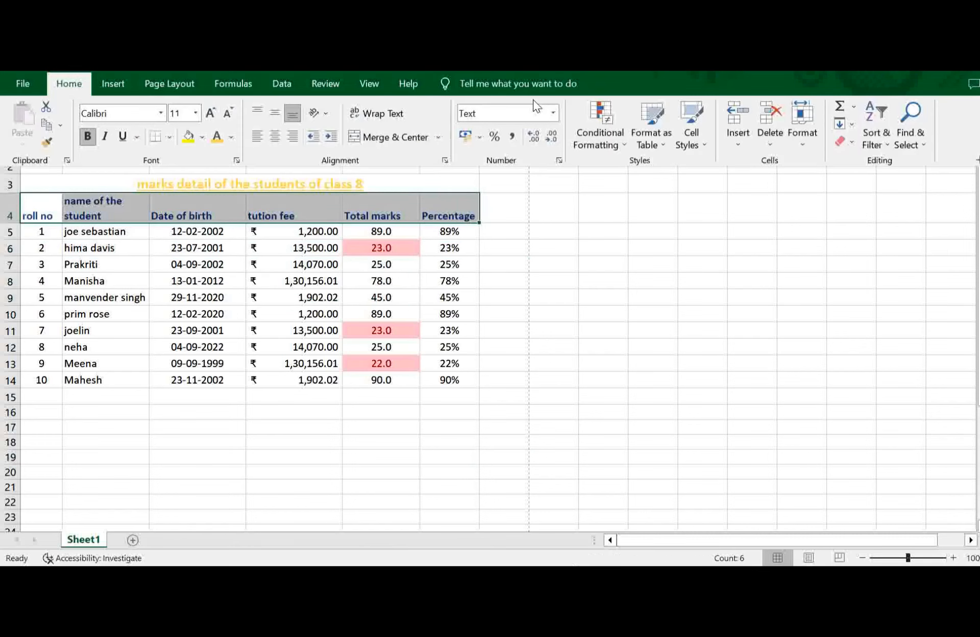
click(621, 145)
mouse_move(701, 173)
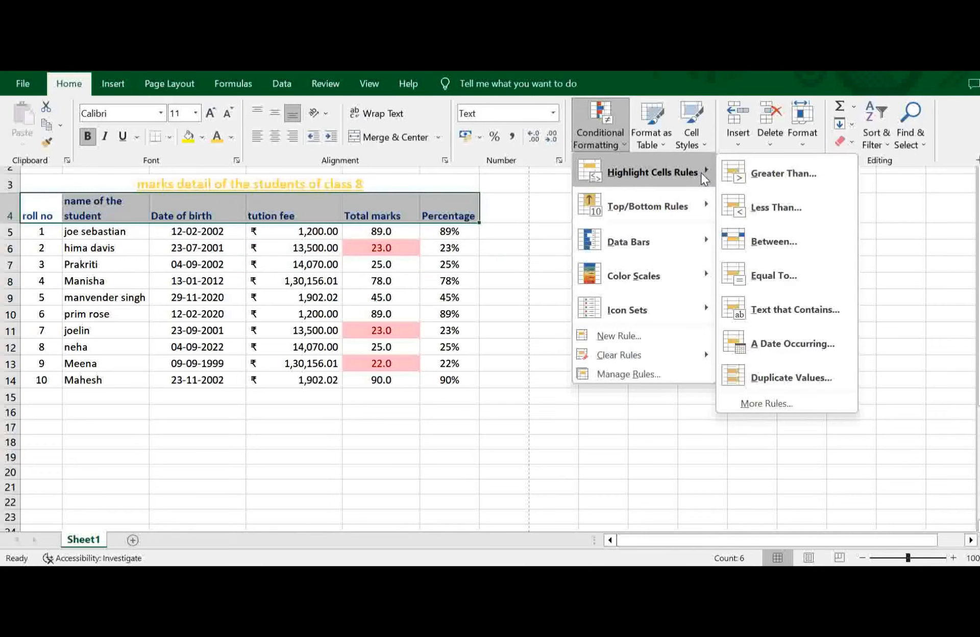
click(780, 302)
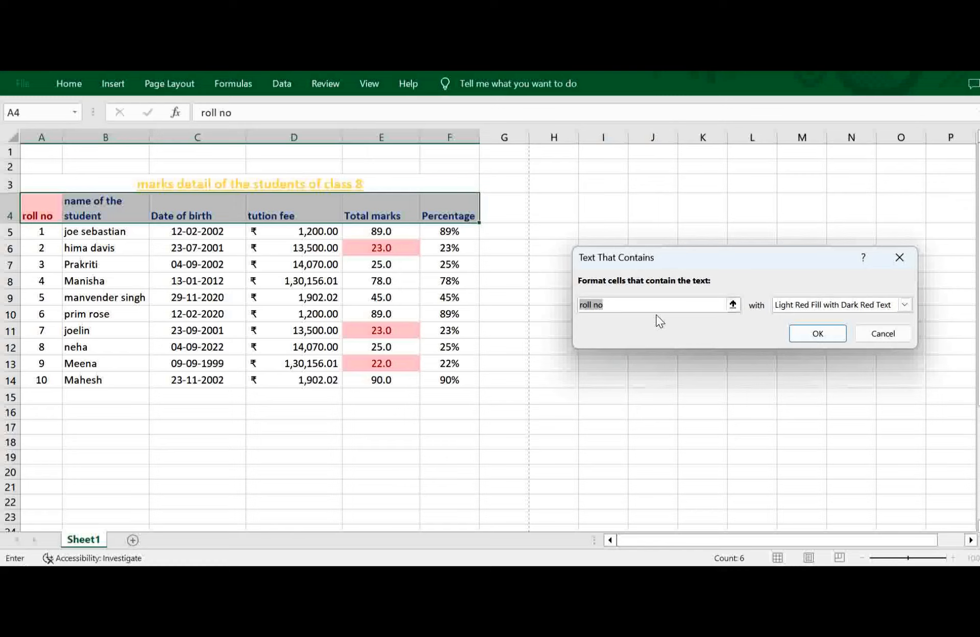
text(of)
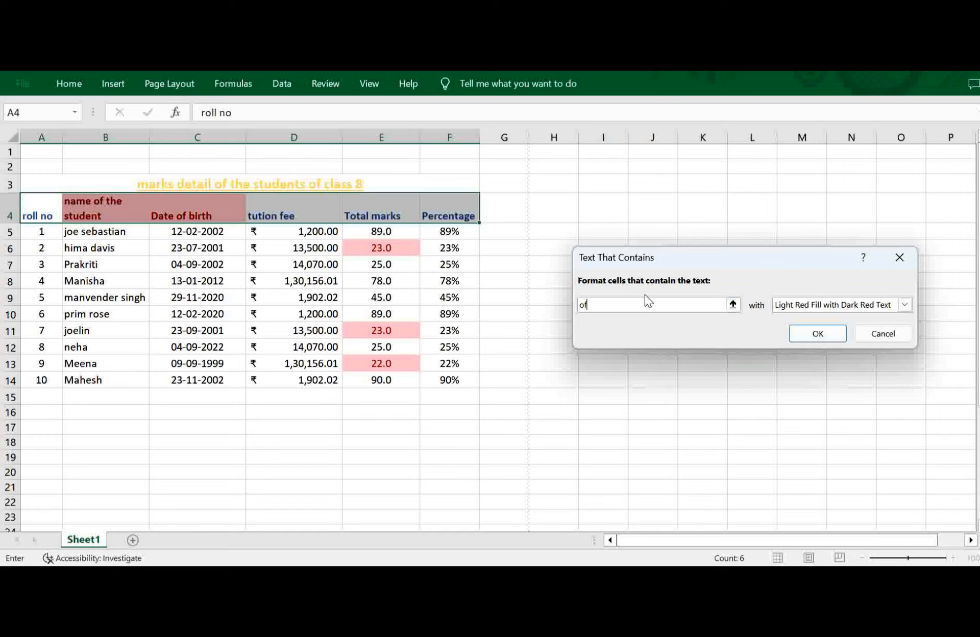
Try "io" as the header rule's text, and apply the rule with "o" and Light Red Fill with Dark Red Text.
key(BackSpace)
key(BackSpace)
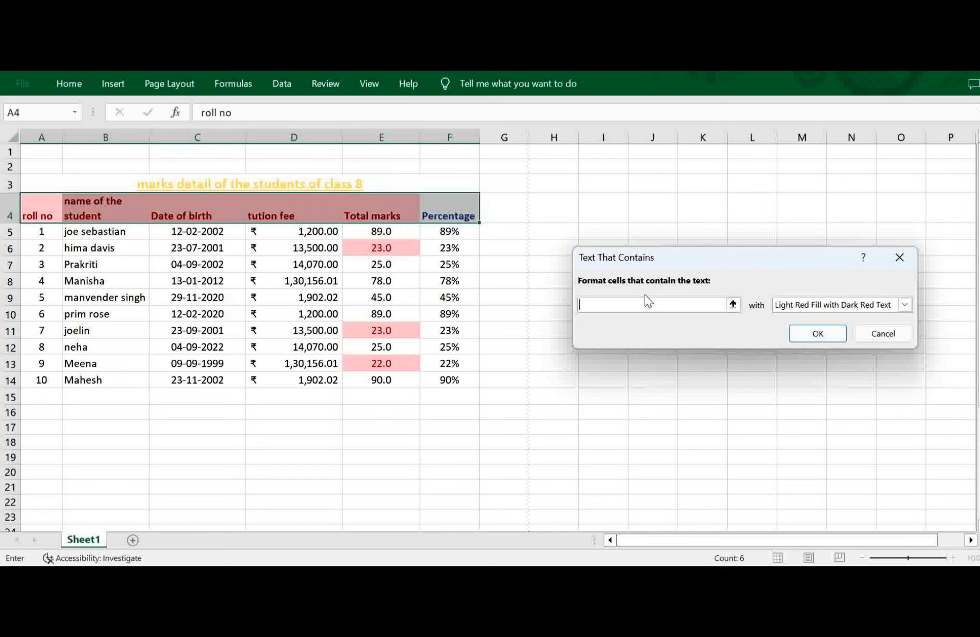
text(io)
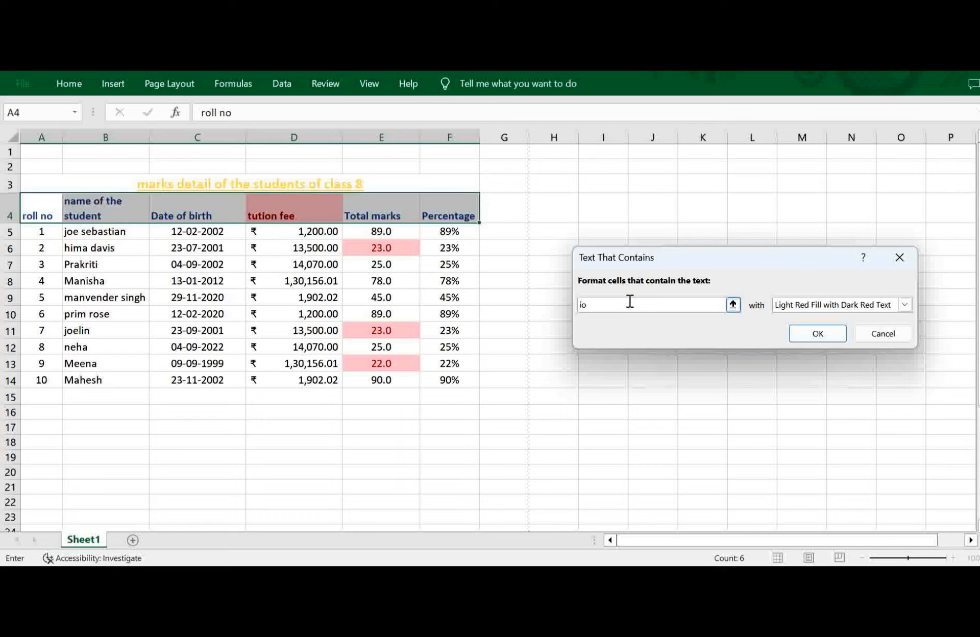
key(BackSpace)
key(BackSpace)
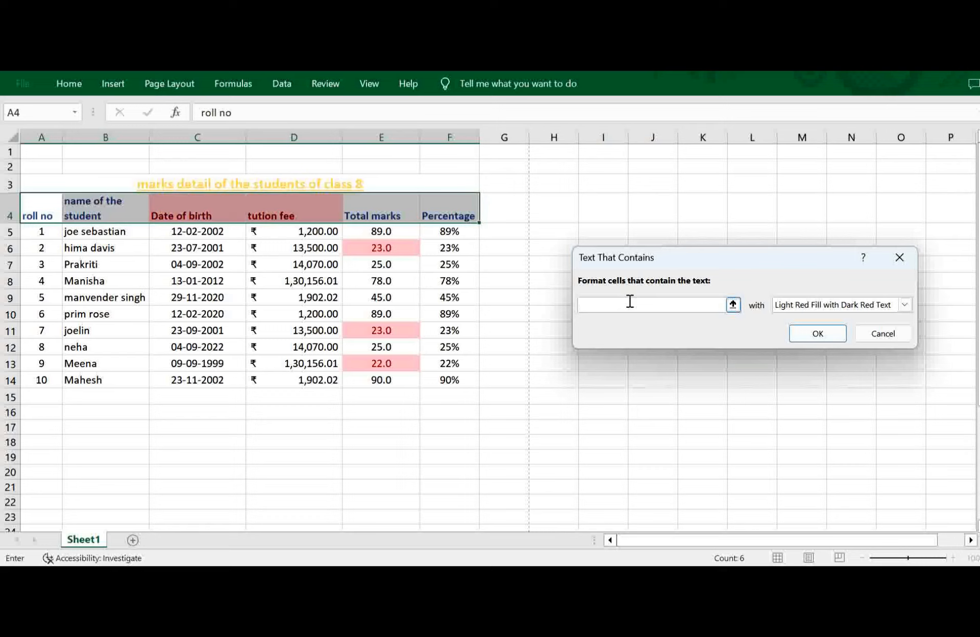
text(o)
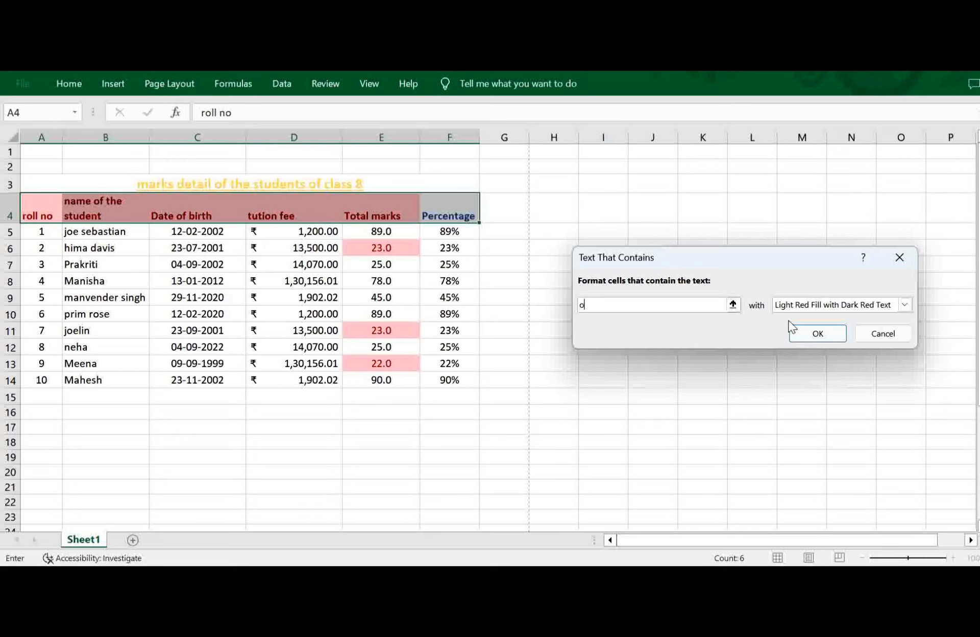
click(822, 340)
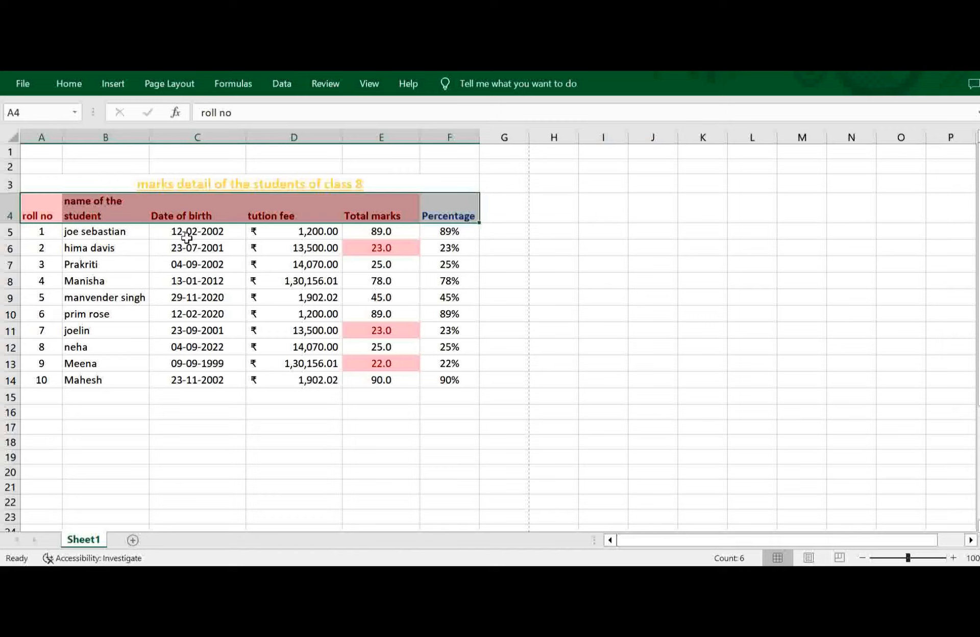
drag(190, 232, 207, 380)
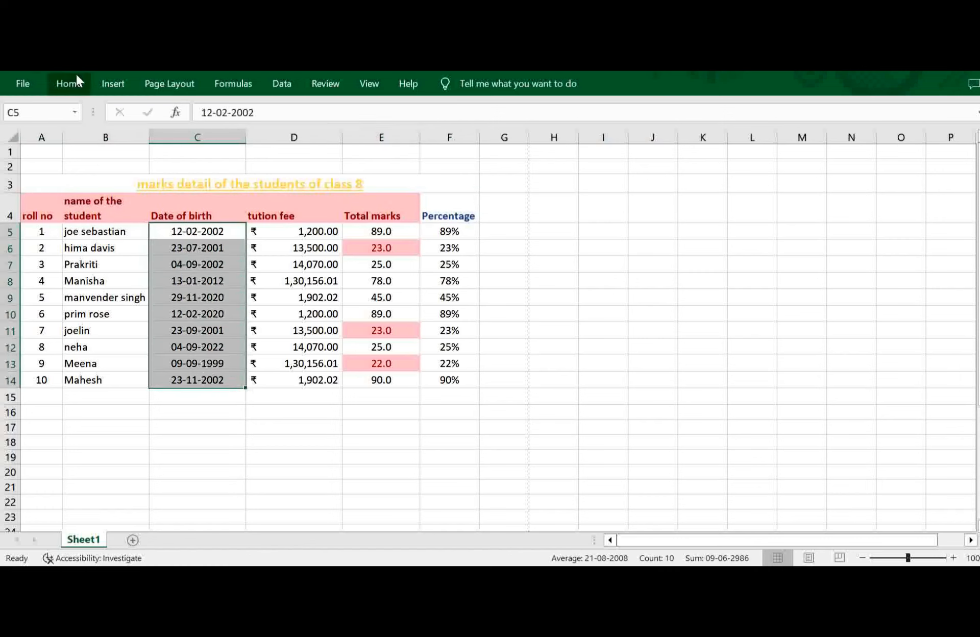
click(75, 77)
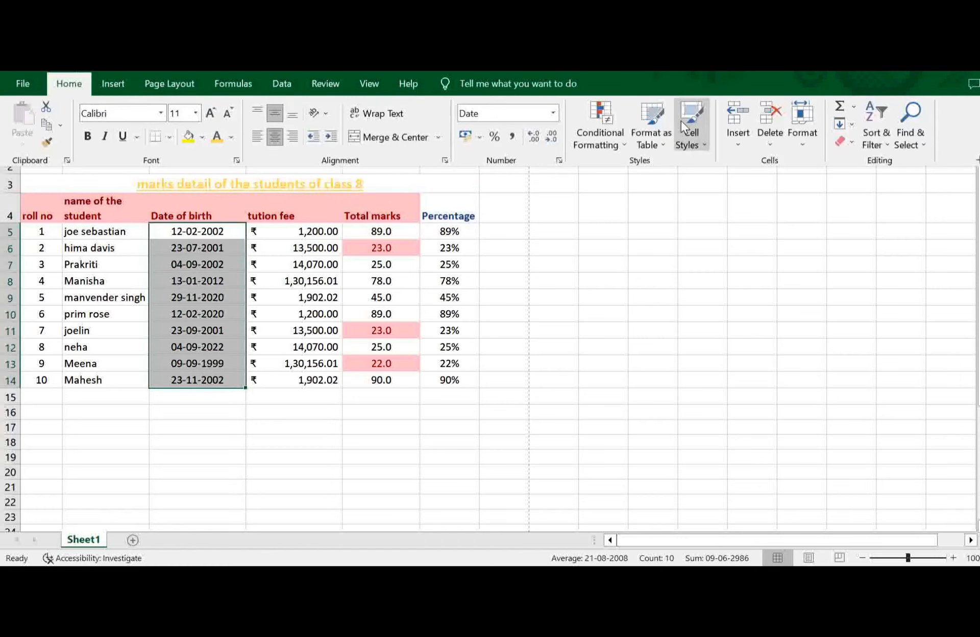
click(624, 145)
mouse_move(687, 176)
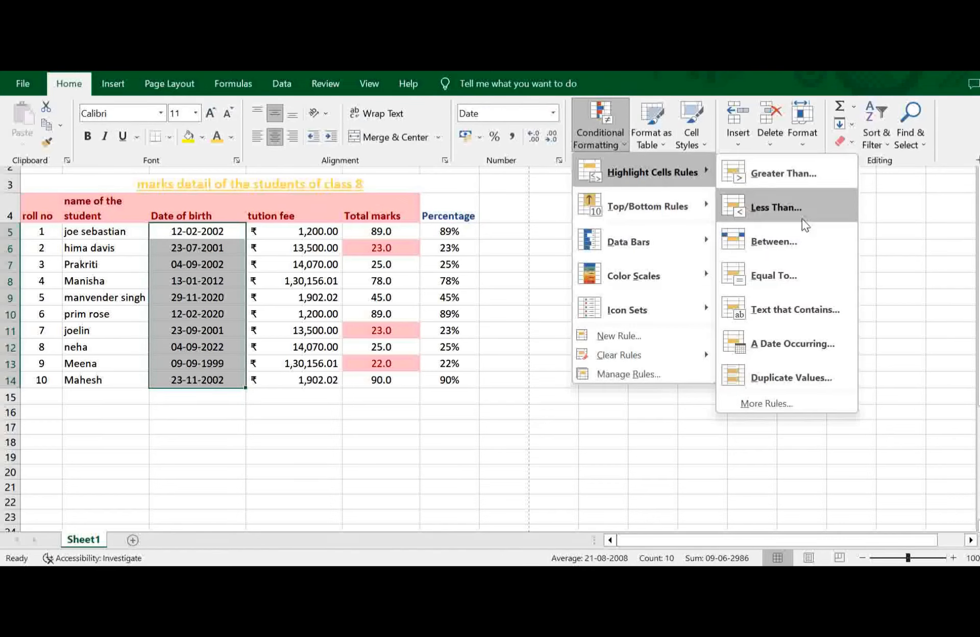
click(797, 341)
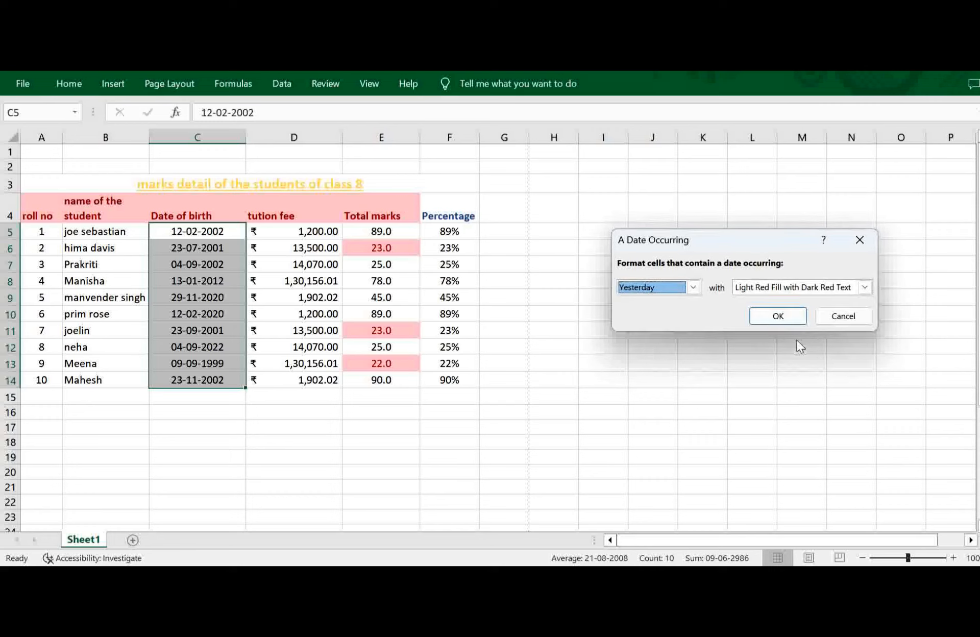
click(694, 288)
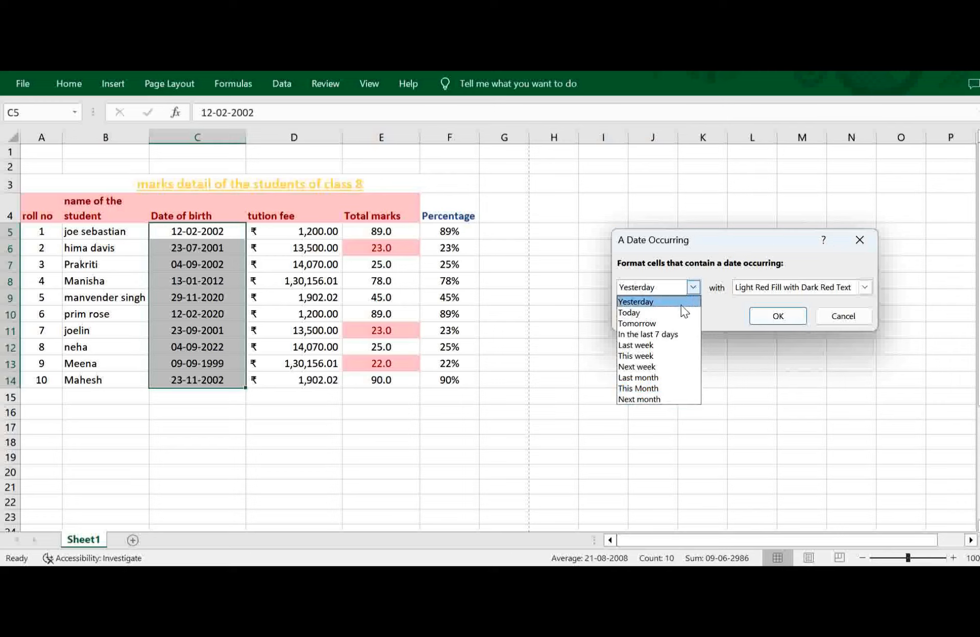
click(676, 284)
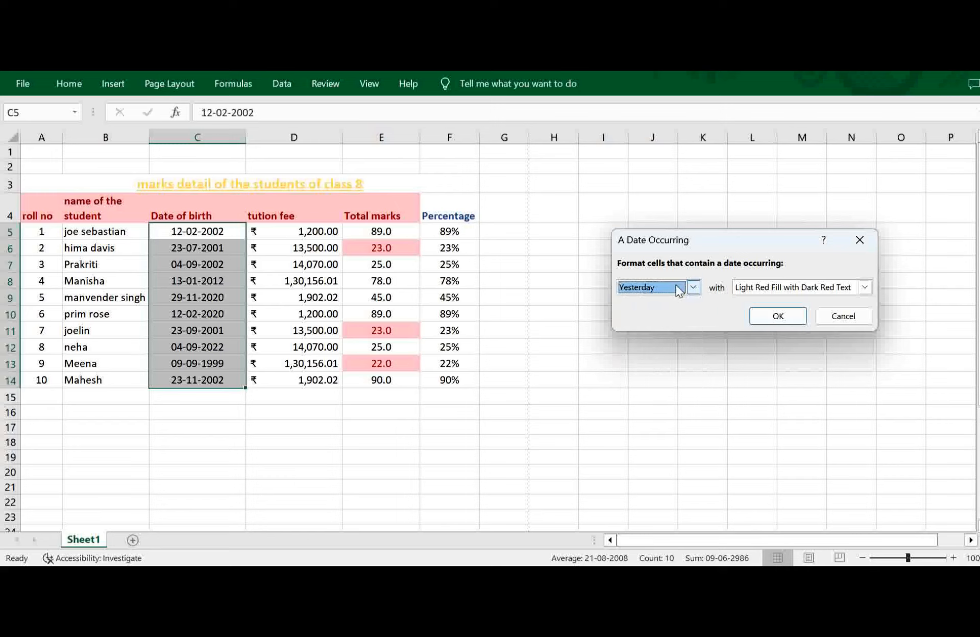
click(843, 315)
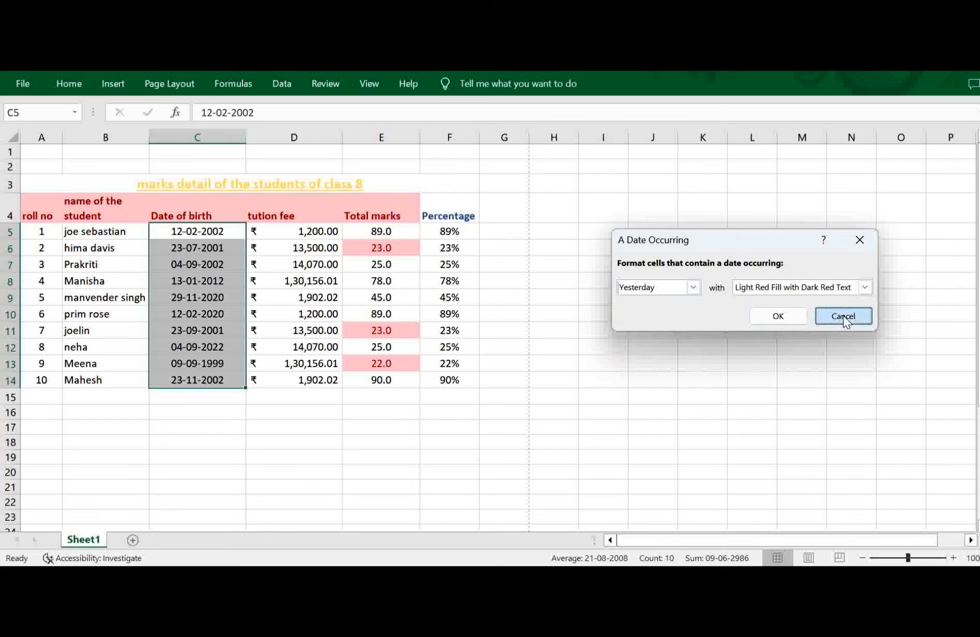
Replace the date of birth in C6 with a recent date, keeping the day and changing the month and year.
double_click(227, 249)
key(BackSpace)
key(BackSpace)
key(BackSpace)
key(BackSpace)
key(BackSpace)
key(BackSpace)
key(BackSpace)
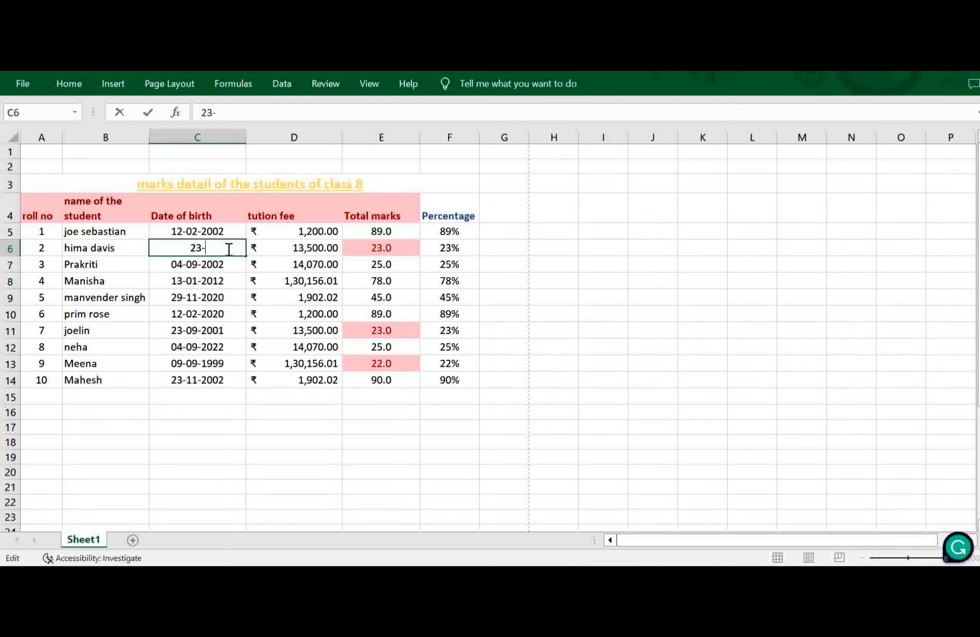
text(03-2023)
Replace the date of birth in C12 with a recent date from the same month and year as C6.
click(209, 344)
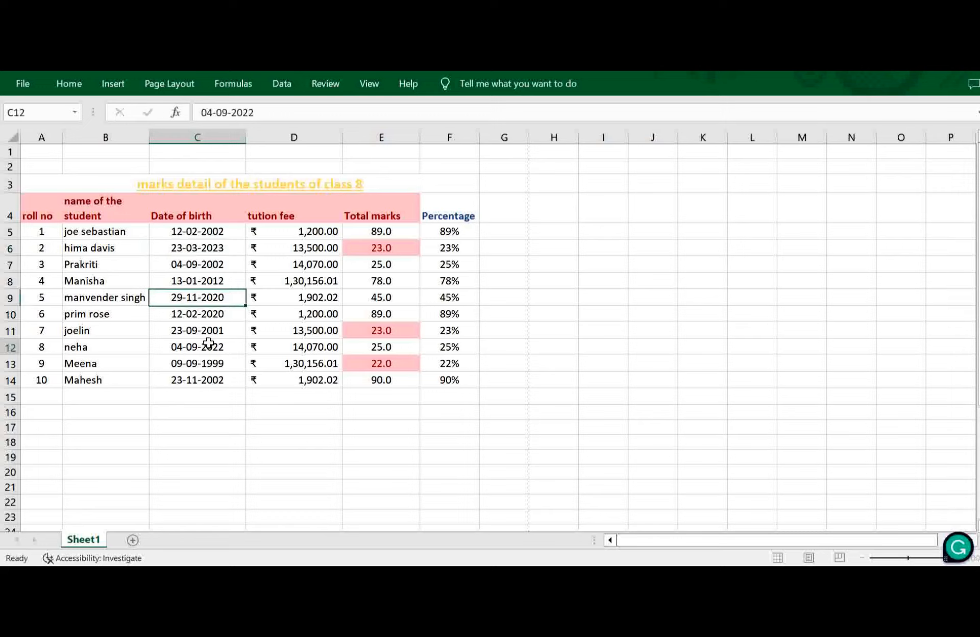
text(21)
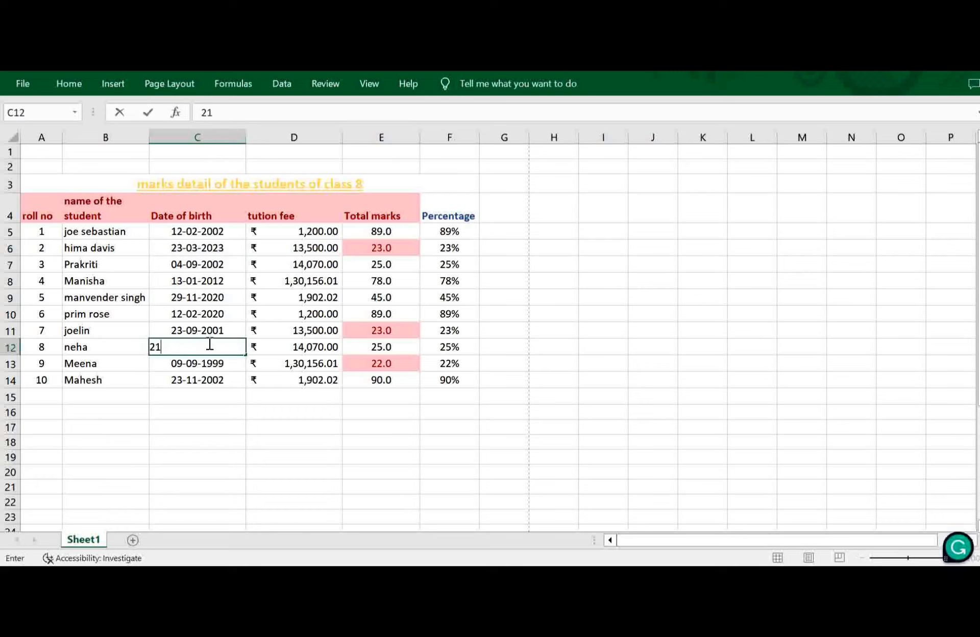
text(-03-2023)
drag(296, 448, 207, 296)
click(207, 296)
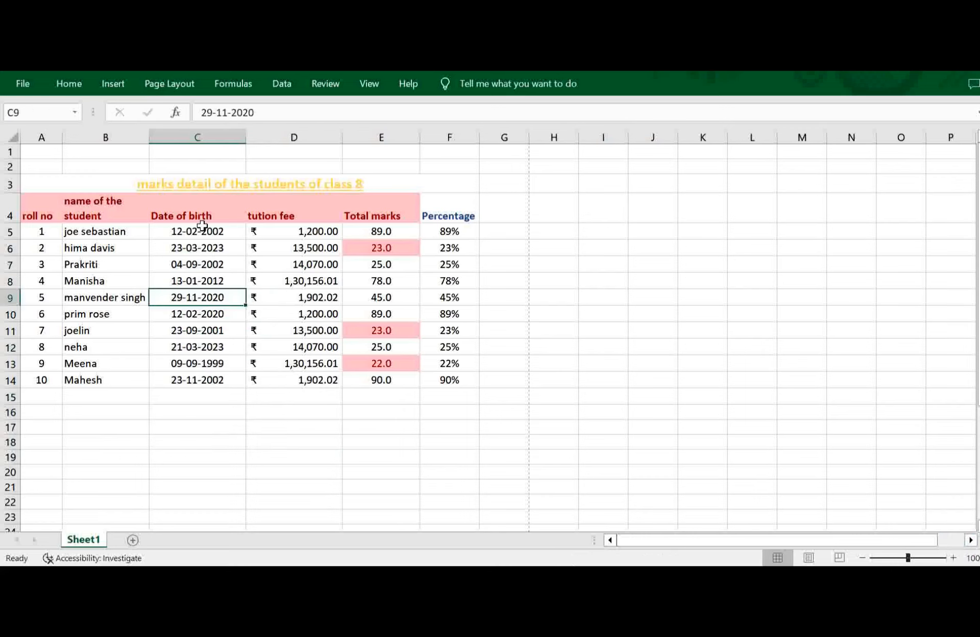
Highlight dates in C5:C14 occurring in the last 7 days with Green Fill with Dark Green Text.
drag(202, 224, 195, 378)
click(62, 88)
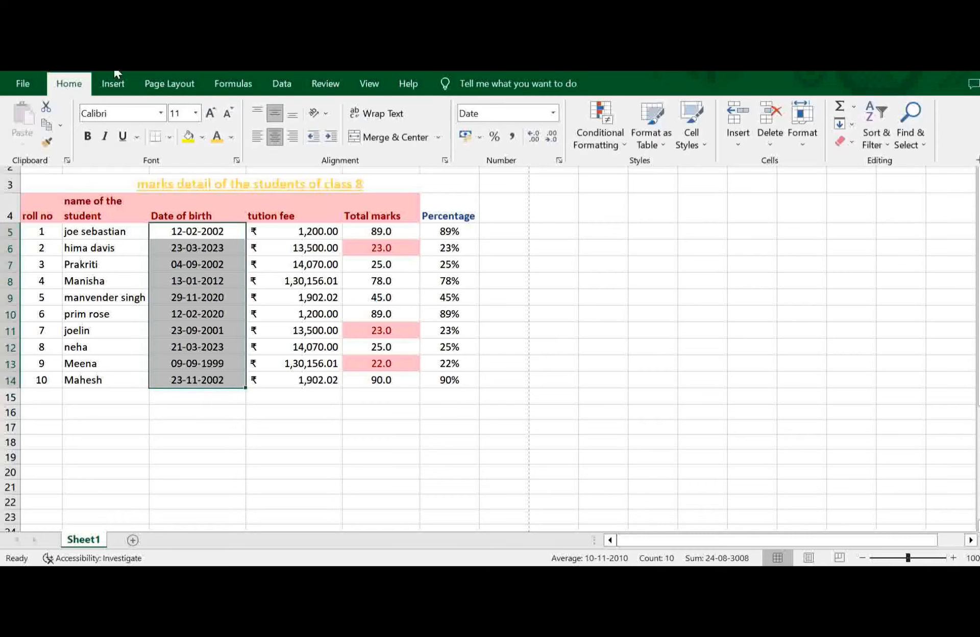
click(597, 145)
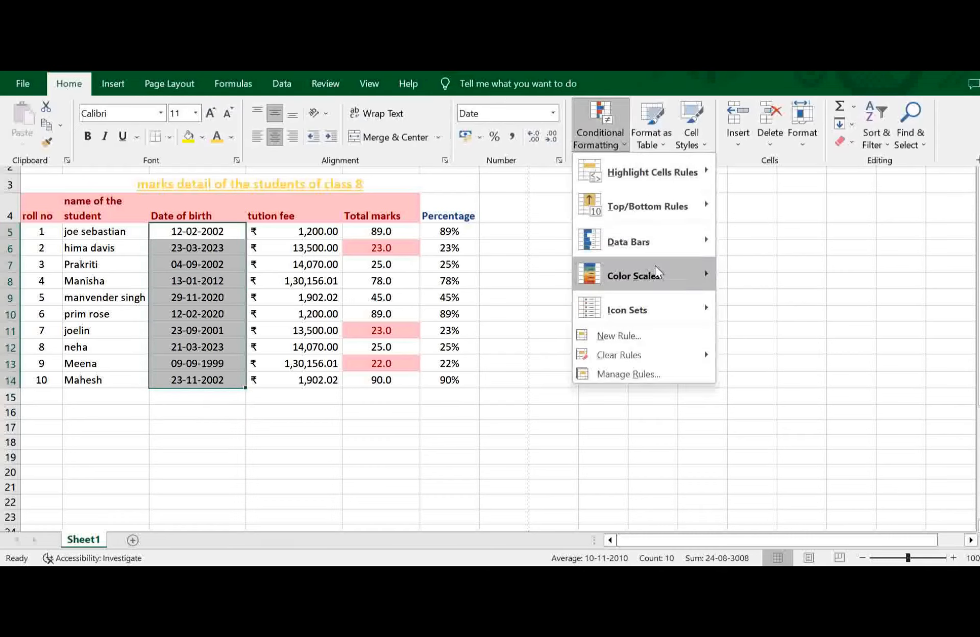
mouse_move(707, 173)
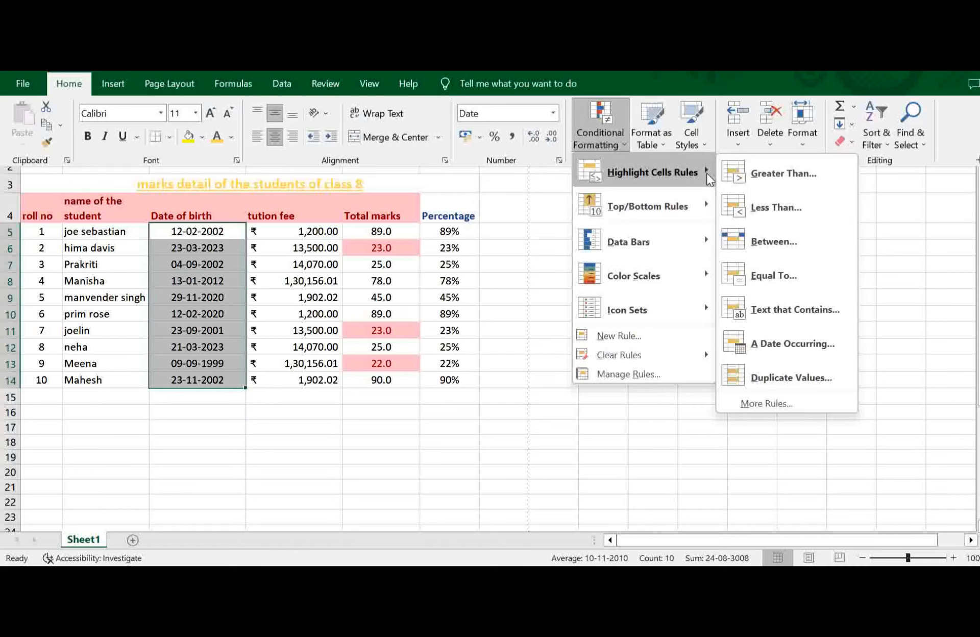
click(780, 350)
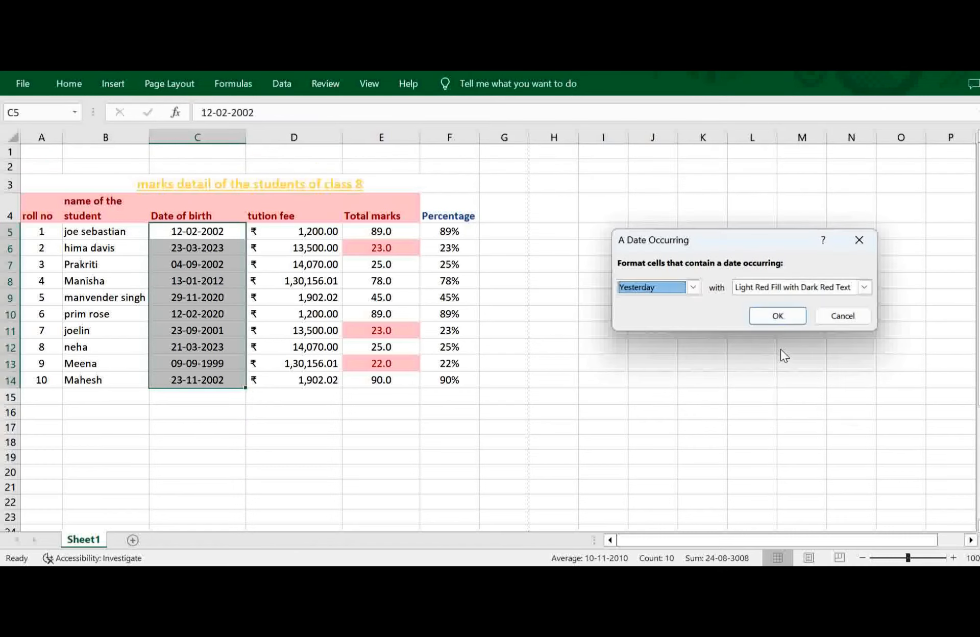
click(693, 288)
click(662, 334)
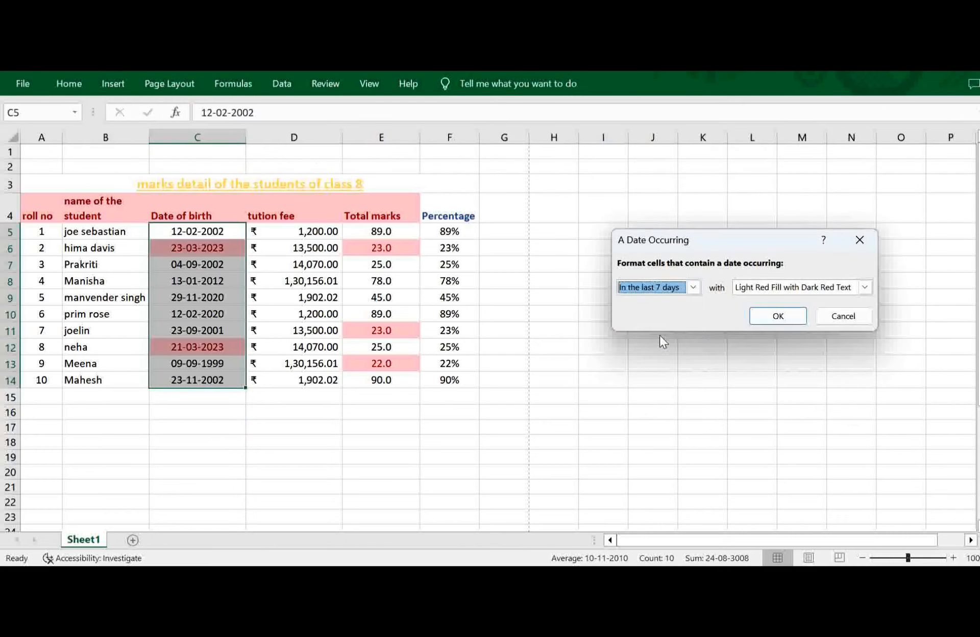
click(864, 286)
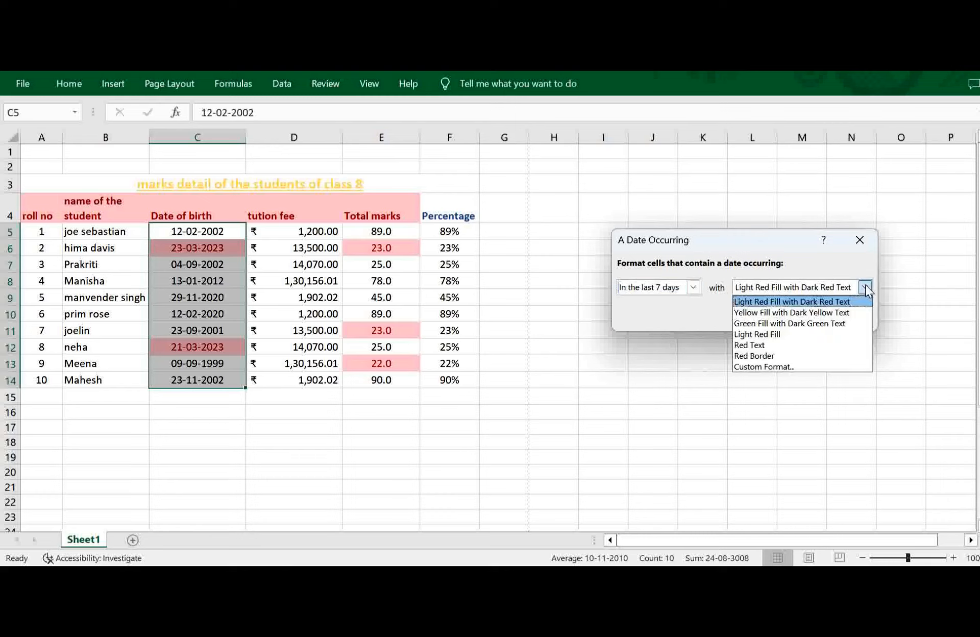
click(813, 327)
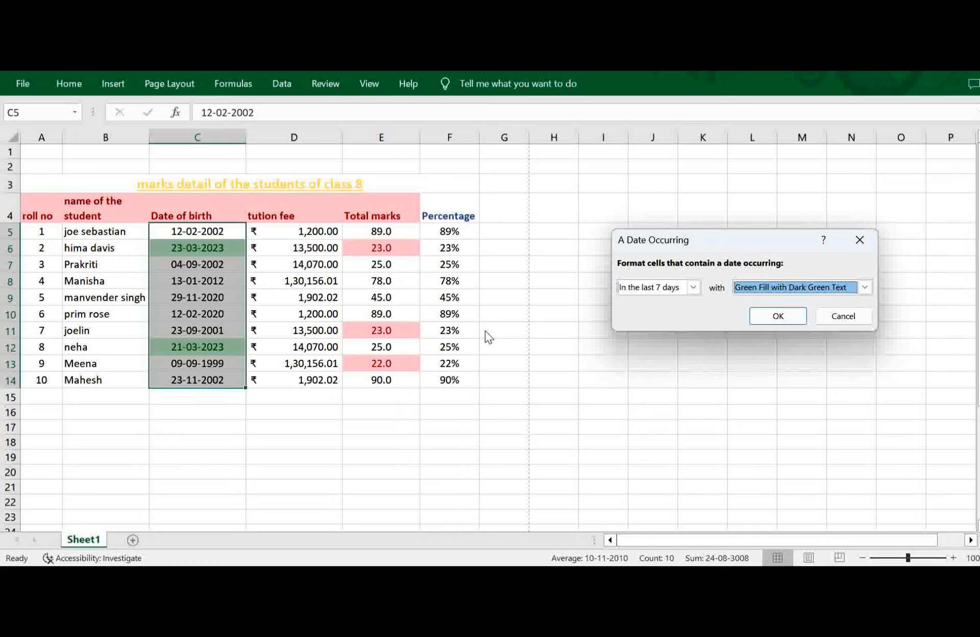
click(767, 317)
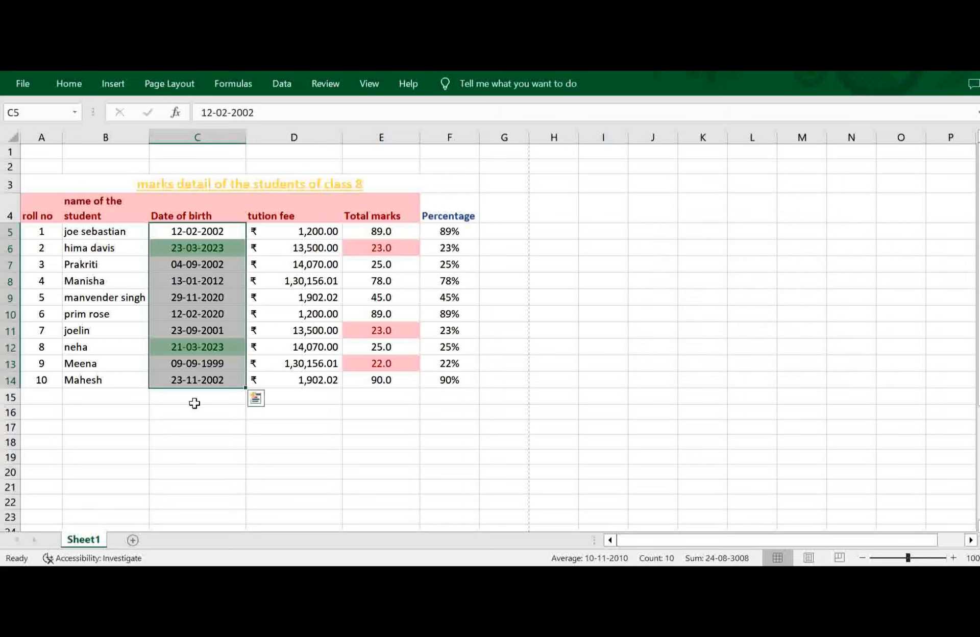
click(65, 86)
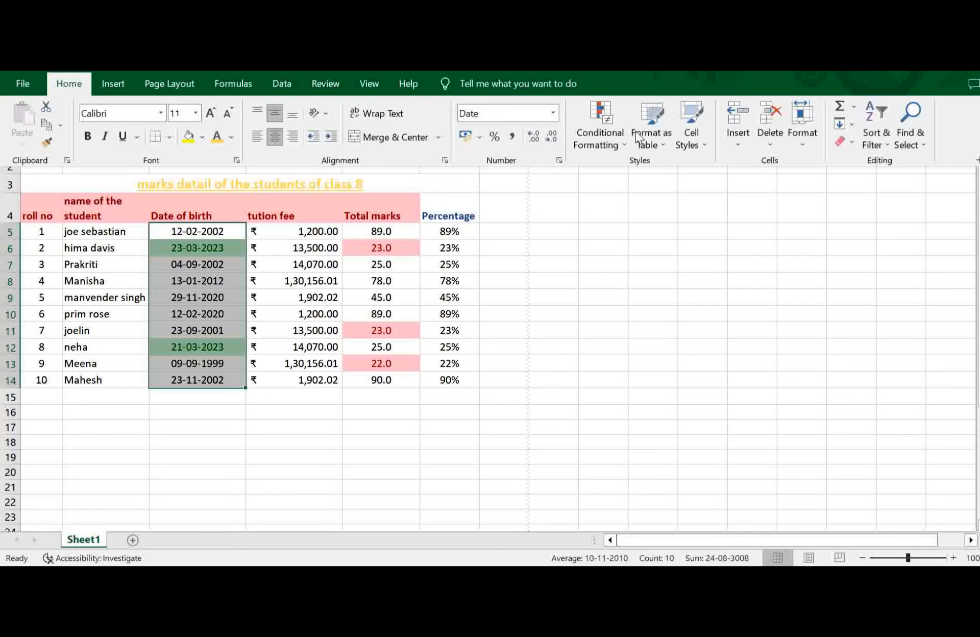
click(608, 149)
mouse_move(694, 173)
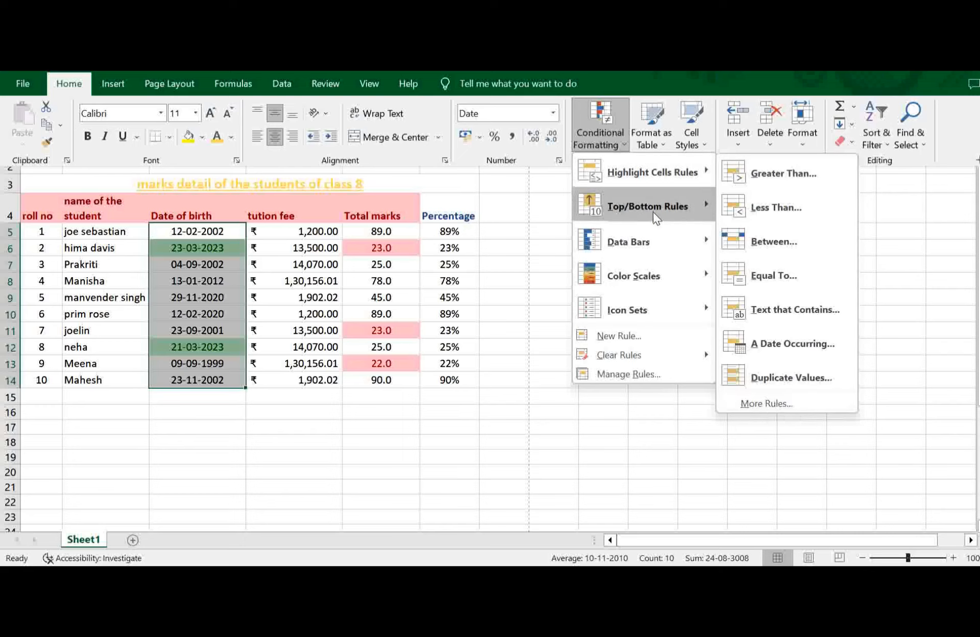
click(385, 232)
click(385, 233)
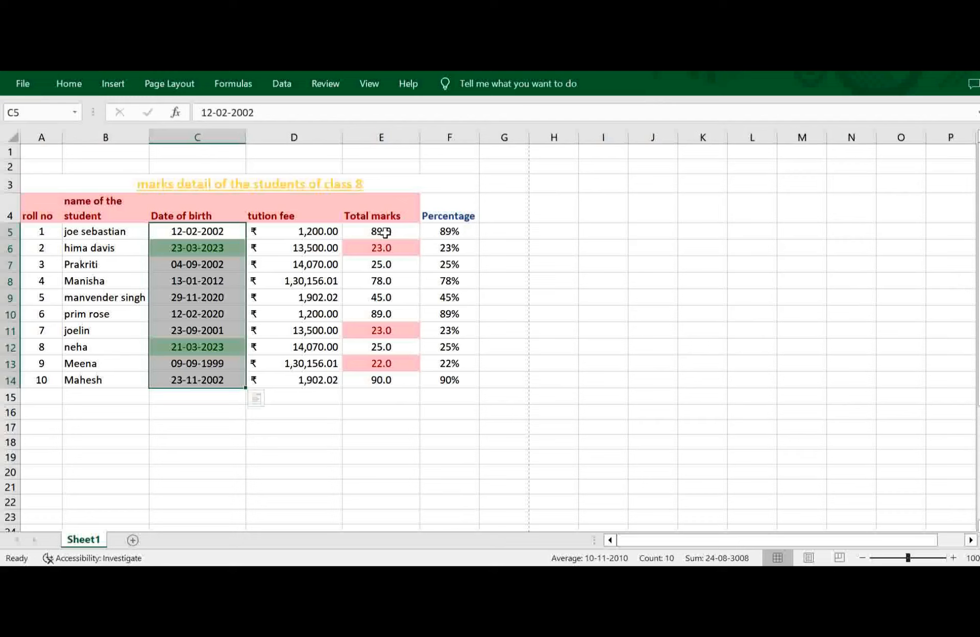
drag(385, 233, 392, 380)
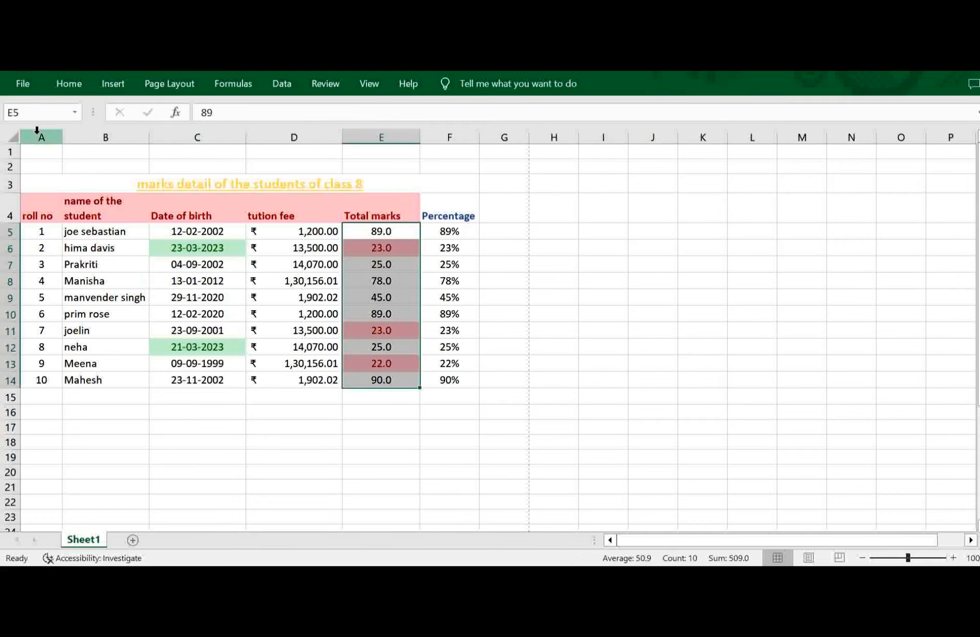
Clear all conditional formatting rules from the entire sheet.
click(534, 214)
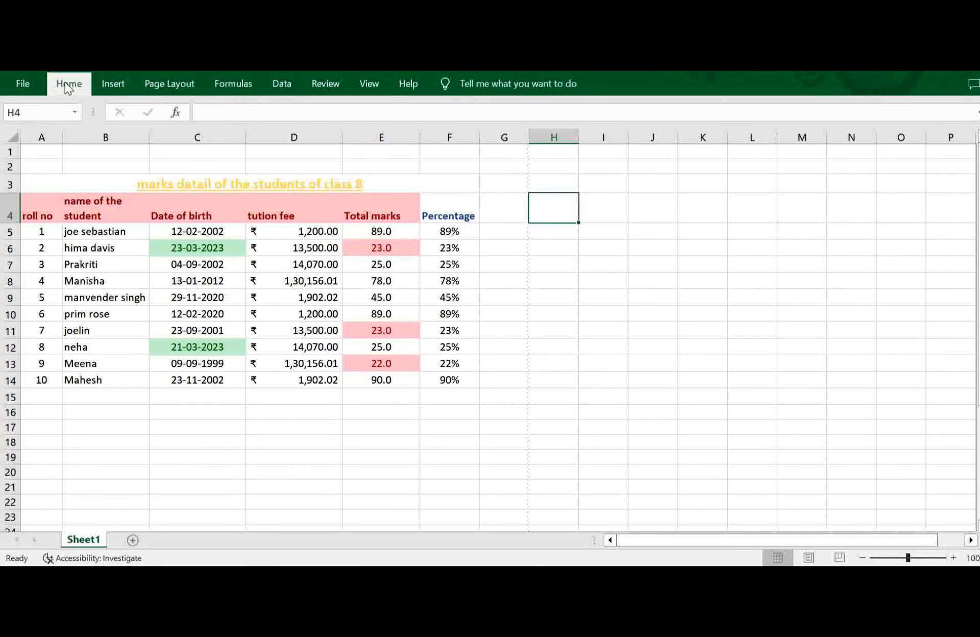
click(68, 84)
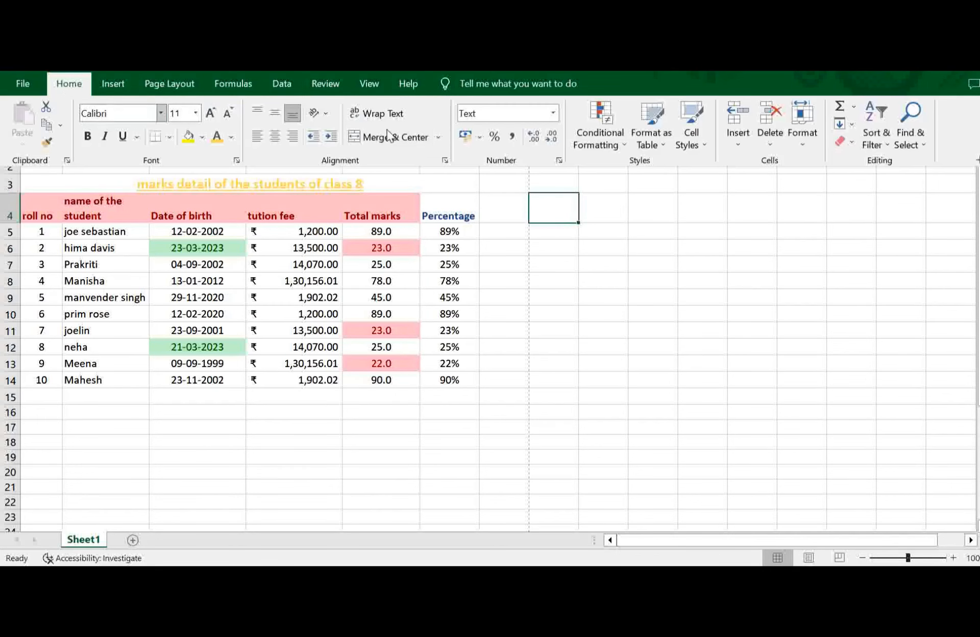
click(615, 145)
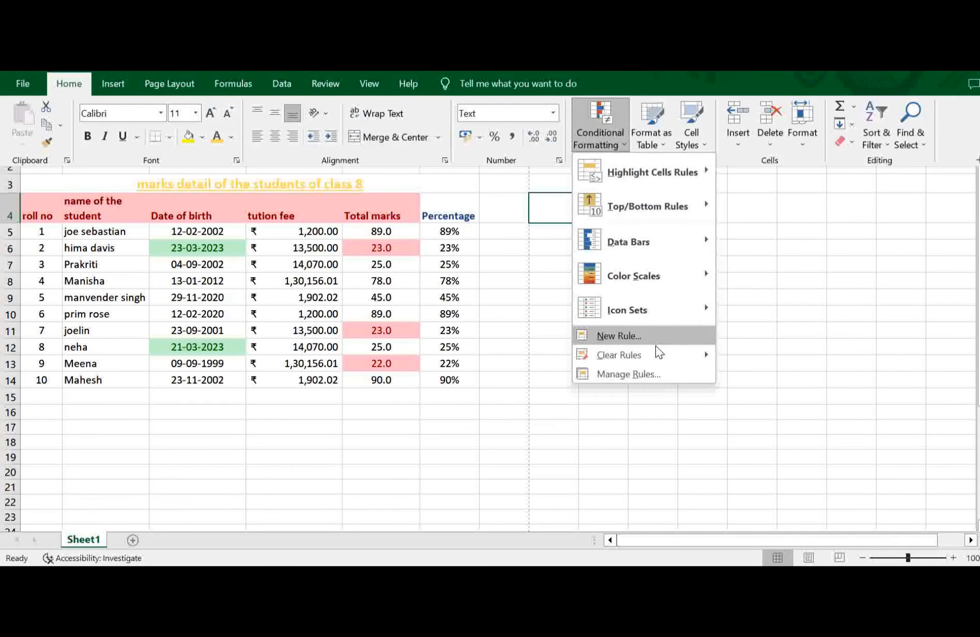
mouse_move(687, 359)
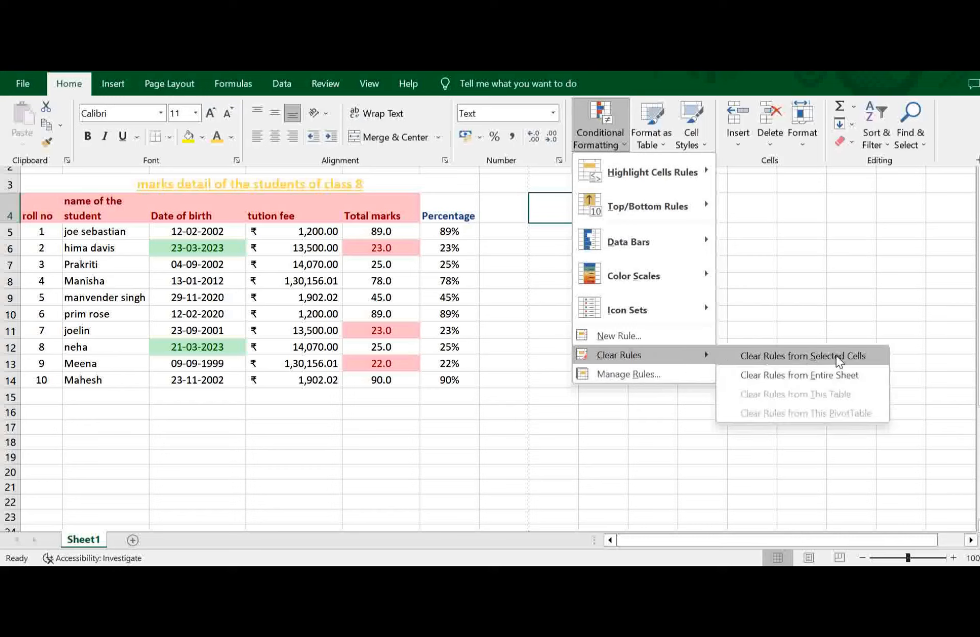
click(825, 373)
click(581, 408)
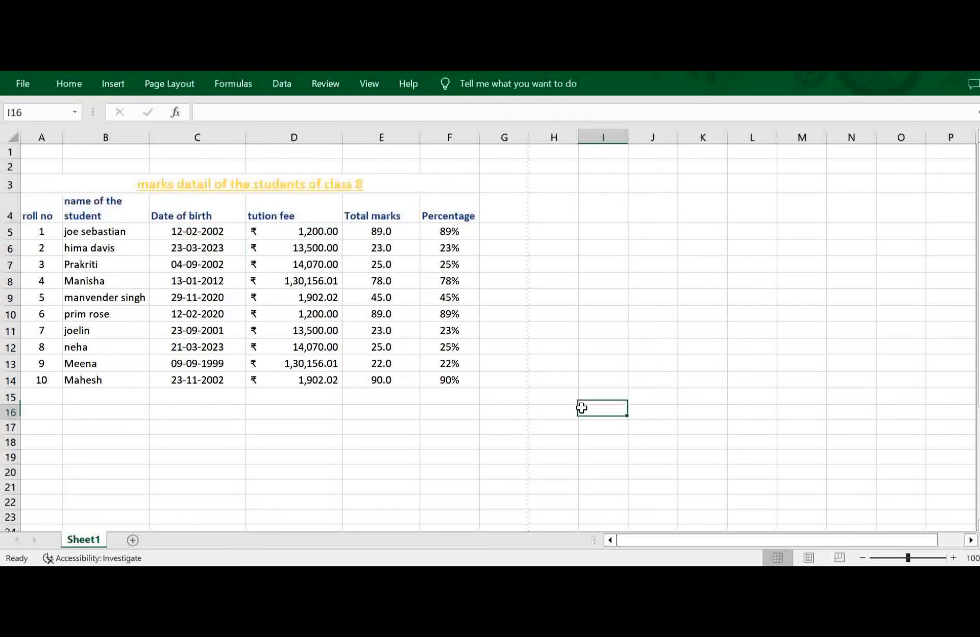
Highlight the top 3 total marks in E5:E14 with Light Red Fill with Dark Red Text.
drag(377, 233, 391, 375)
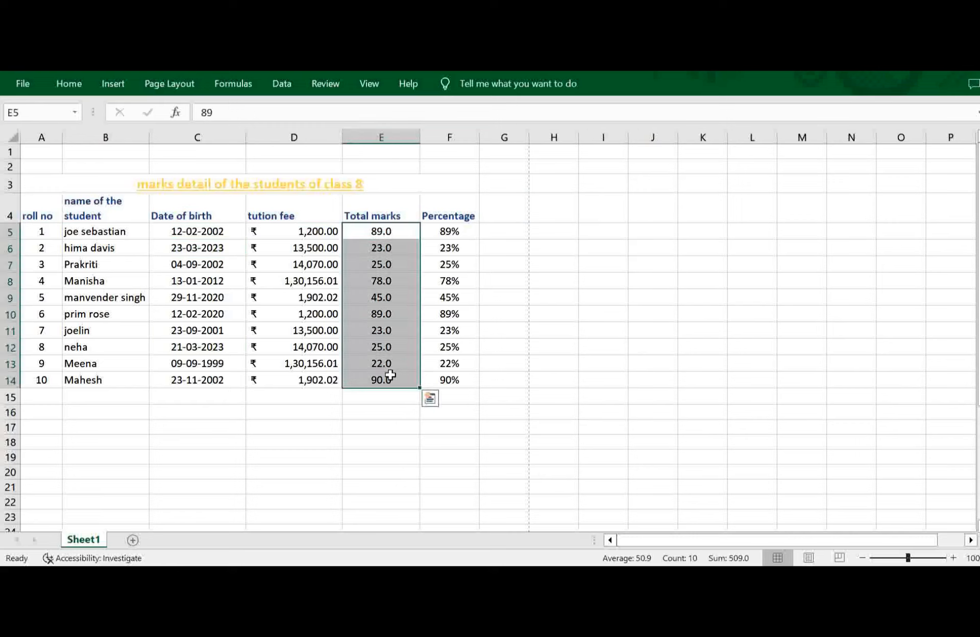
click(68, 91)
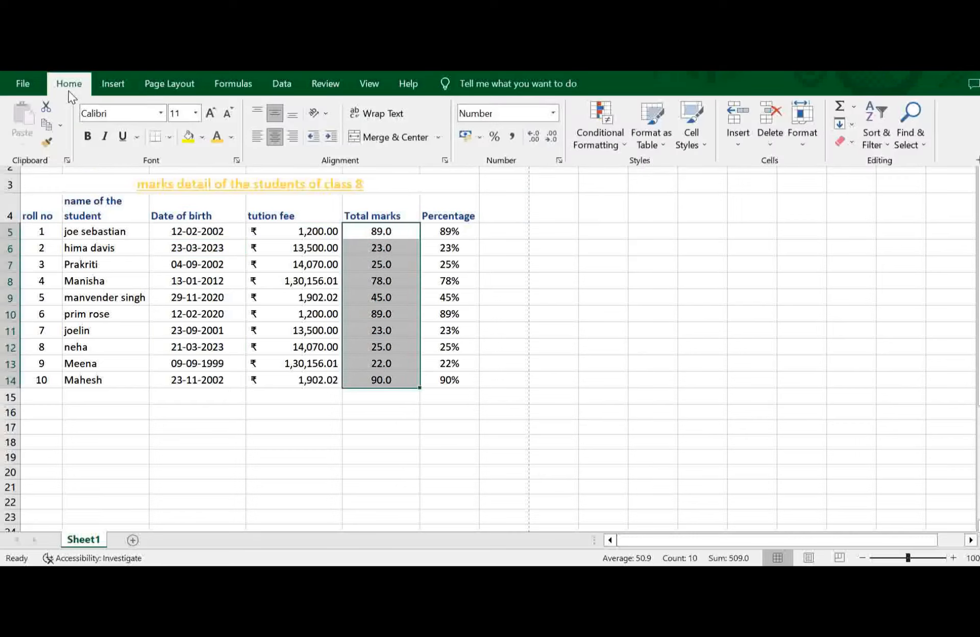
click(614, 139)
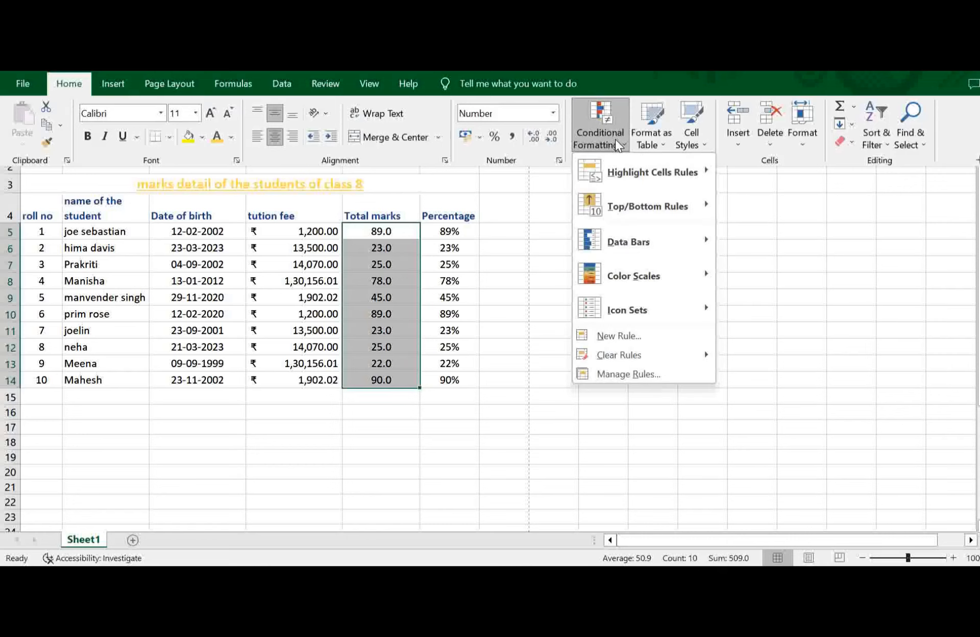
mouse_move(706, 204)
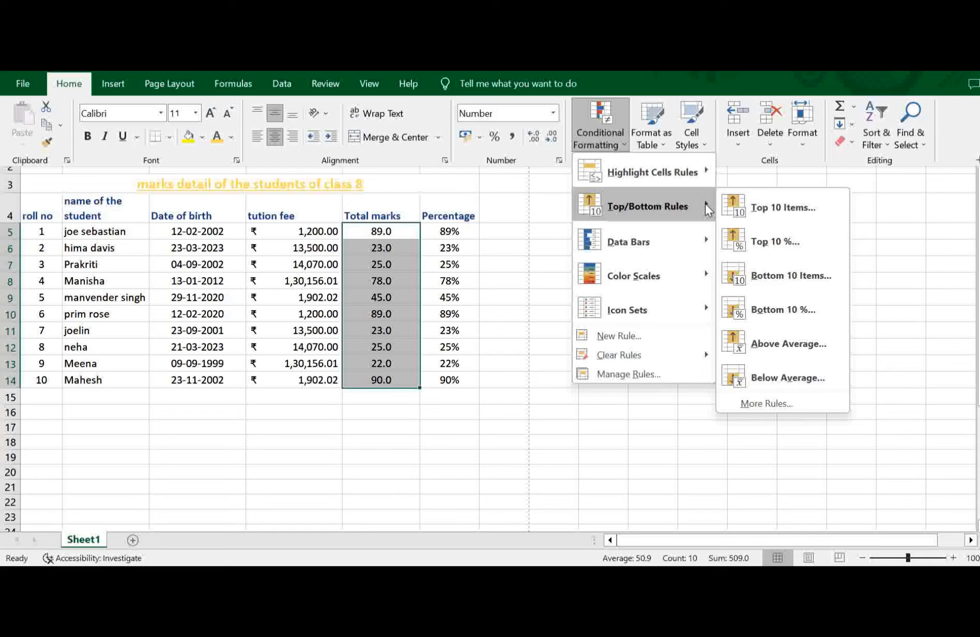
click(787, 207)
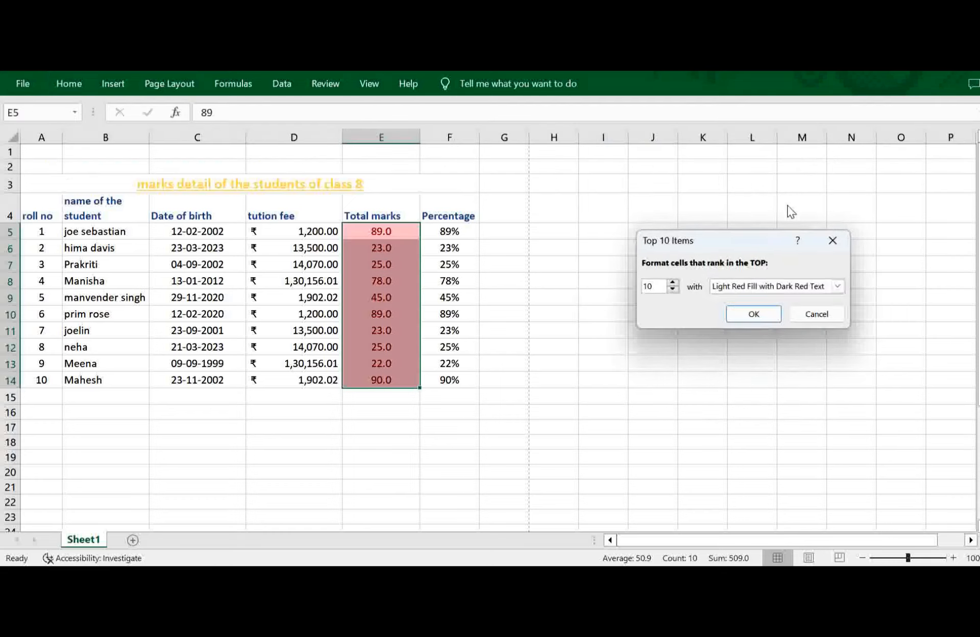
click(671, 290)
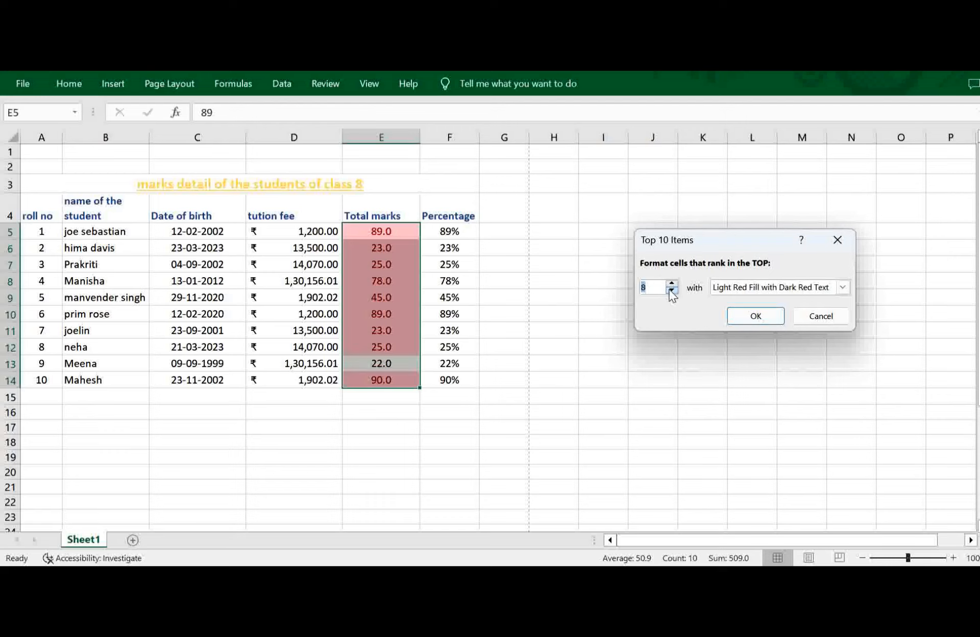
click(672, 290)
click(672, 290)
click(671, 290)
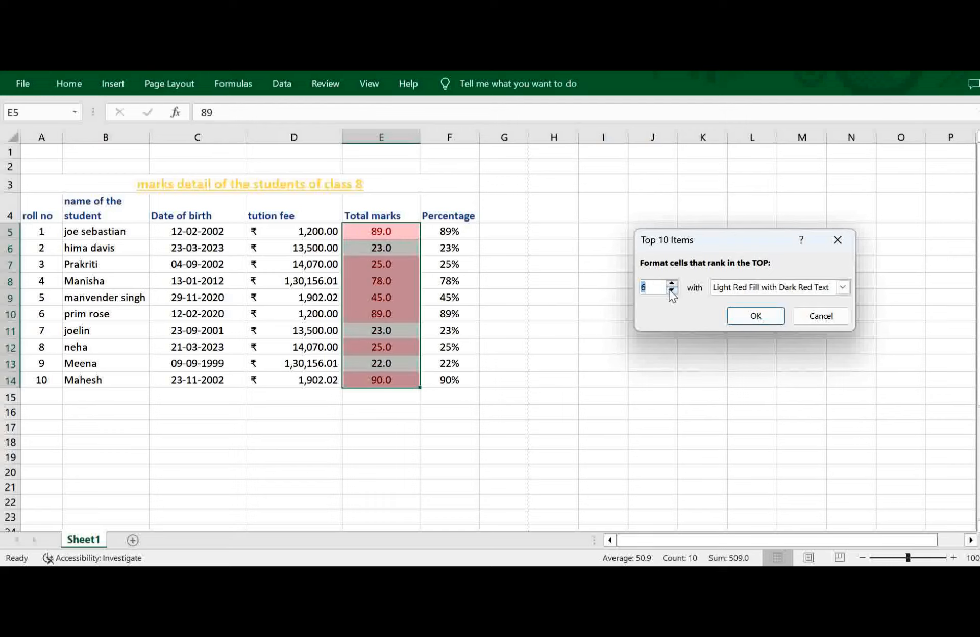
click(671, 290)
click(671, 289)
click(672, 290)
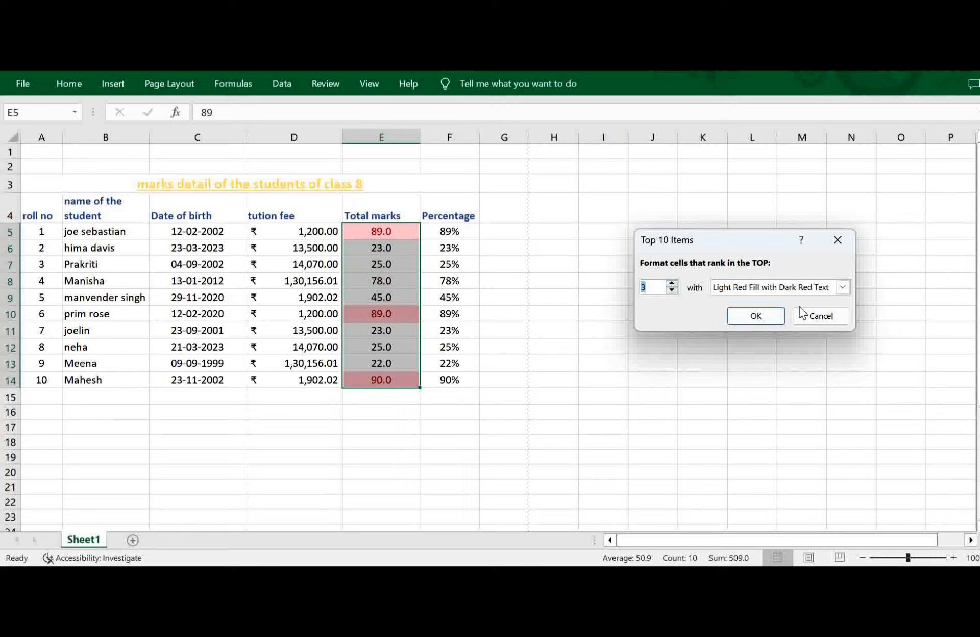
click(743, 322)
click(550, 375)
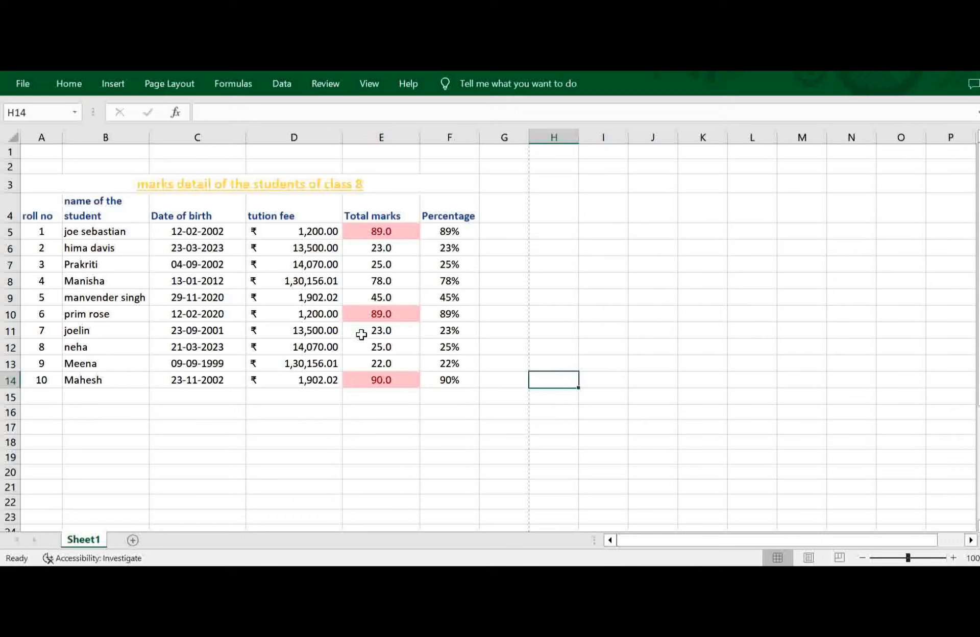
Add a rule highlighting the bottom 3 total marks in E5:E14 with Green Fill with Dark Green Text.
drag(380, 225, 380, 378)
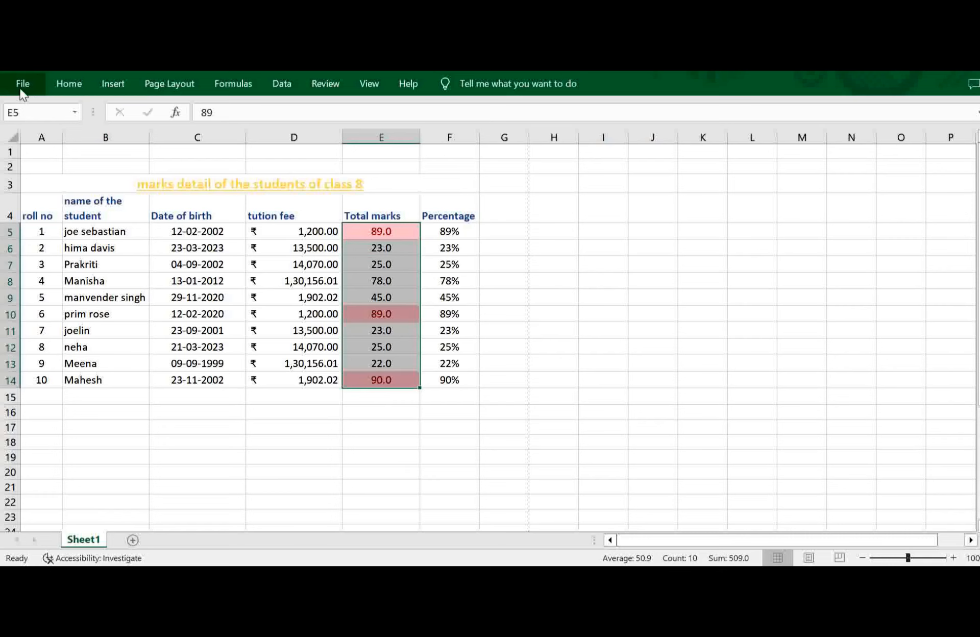
click(21, 85)
click(21, 90)
click(66, 84)
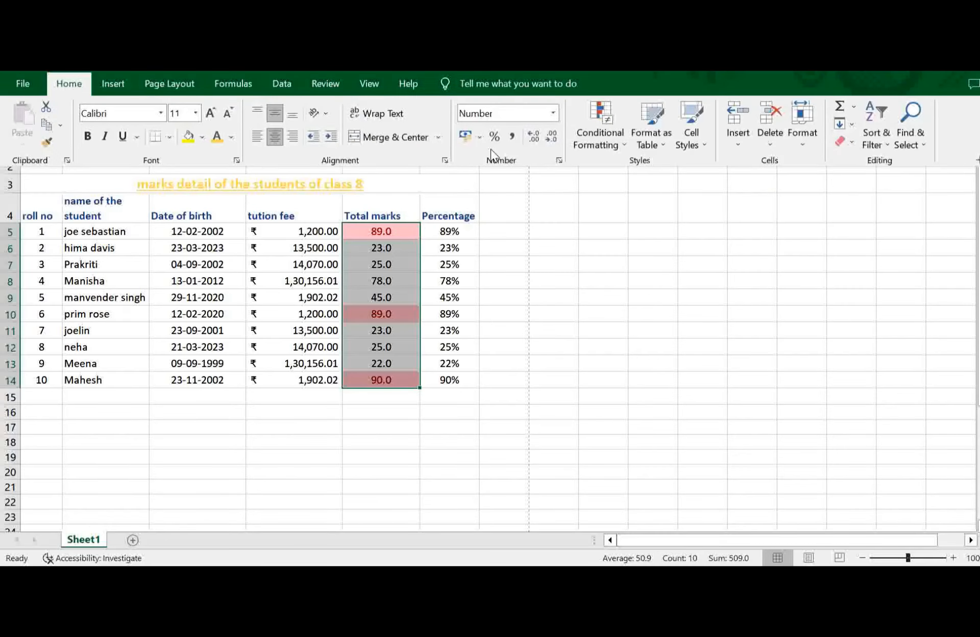
click(609, 145)
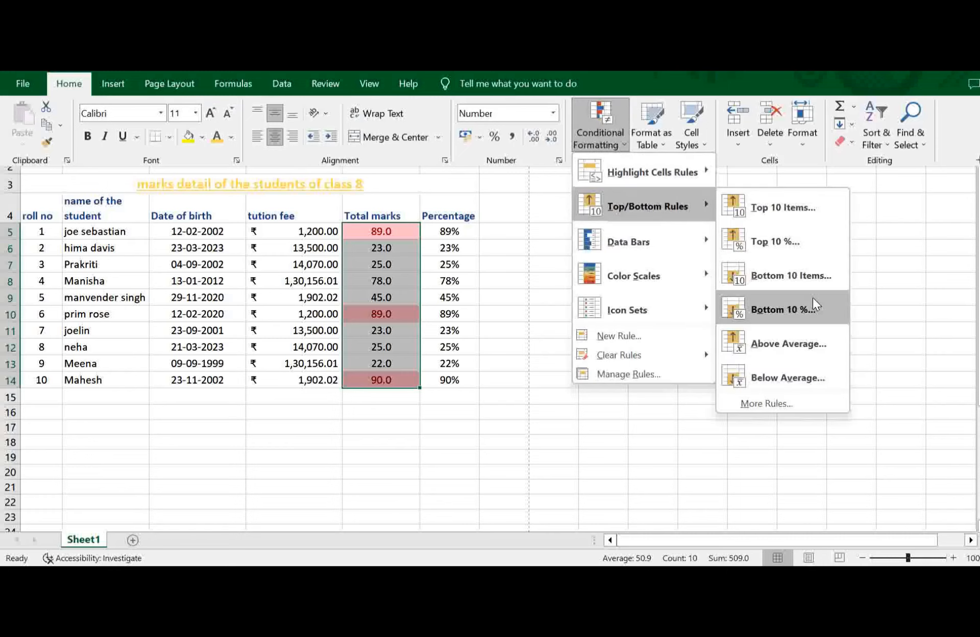
click(822, 279)
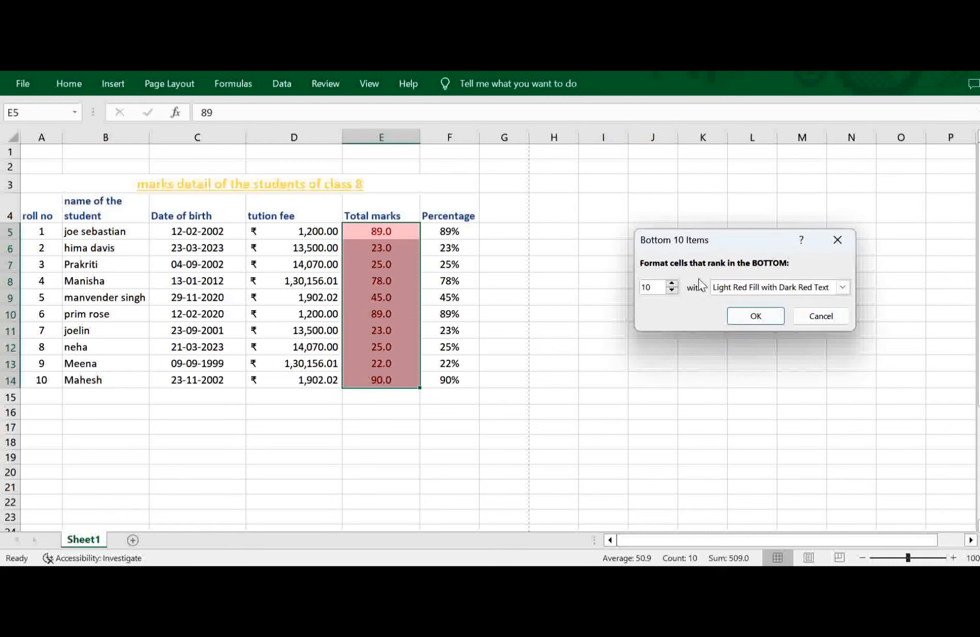
click(672, 290)
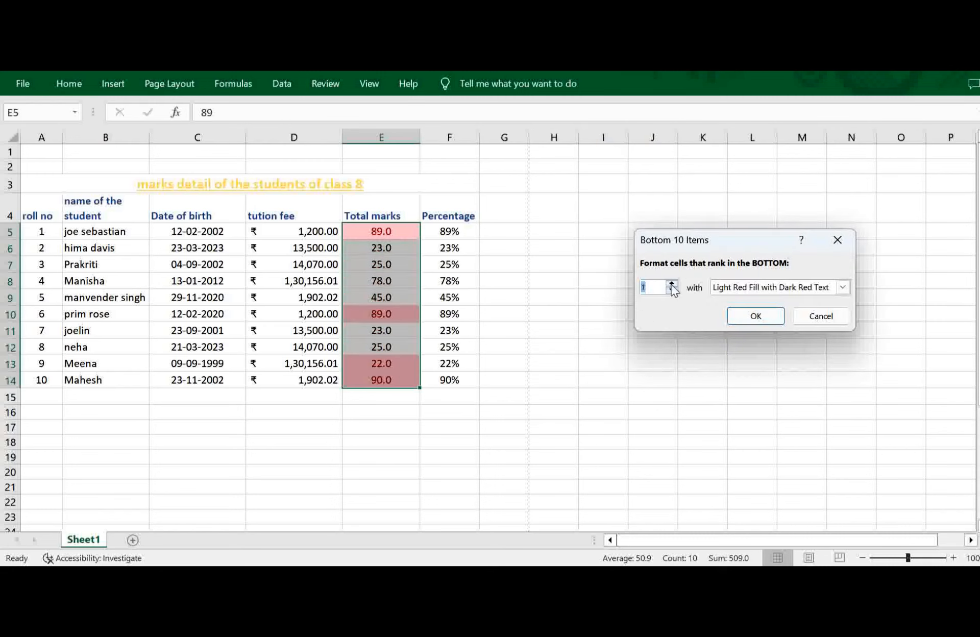
click(671, 284)
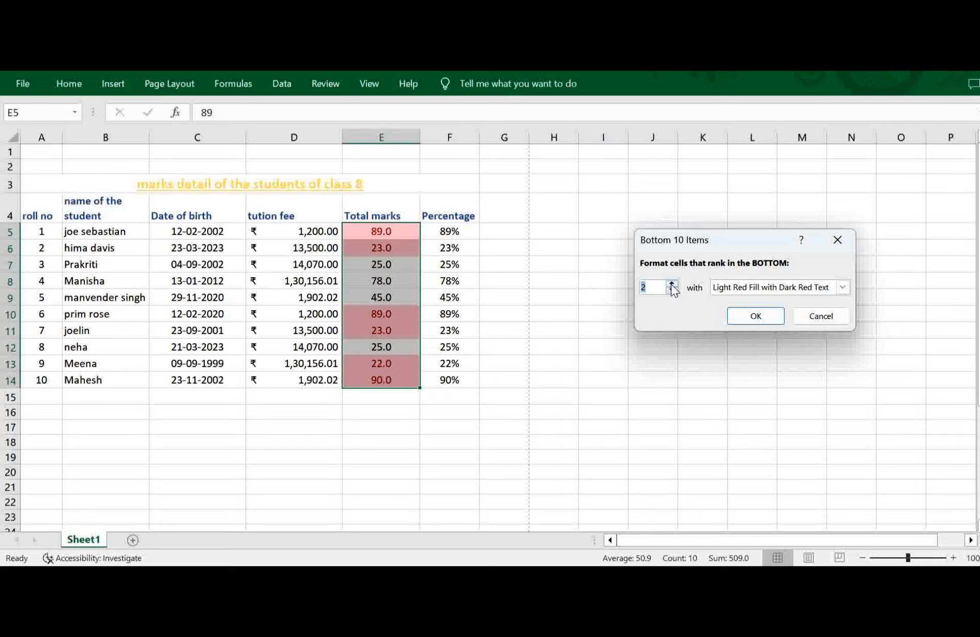
click(672, 284)
click(671, 284)
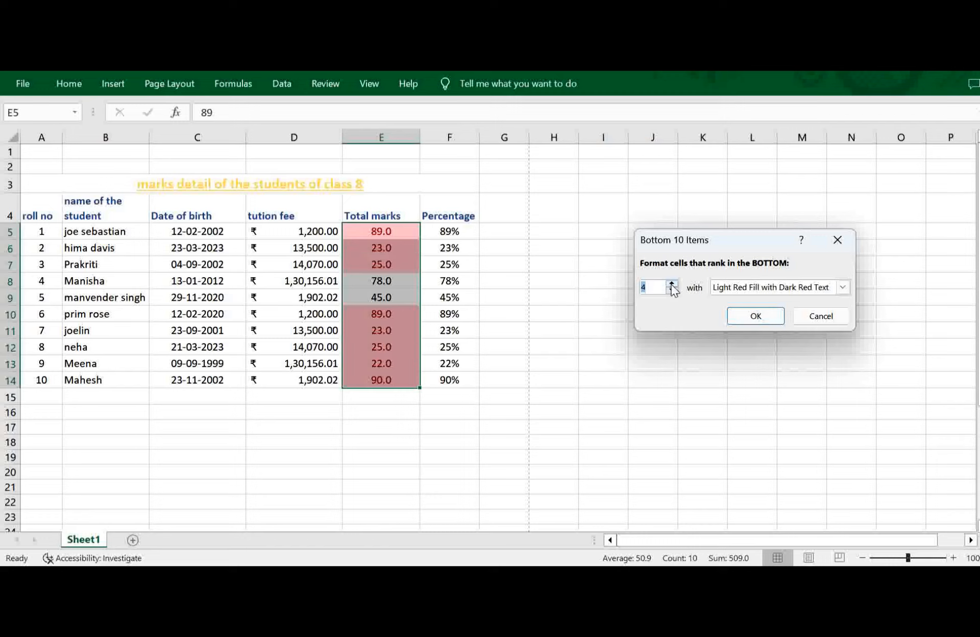
click(844, 286)
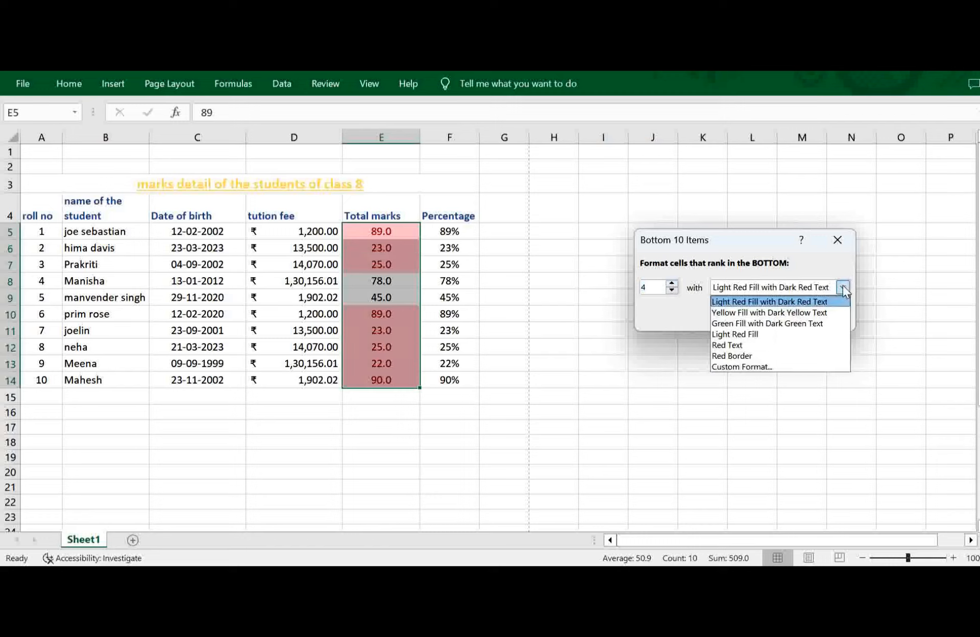
click(760, 325)
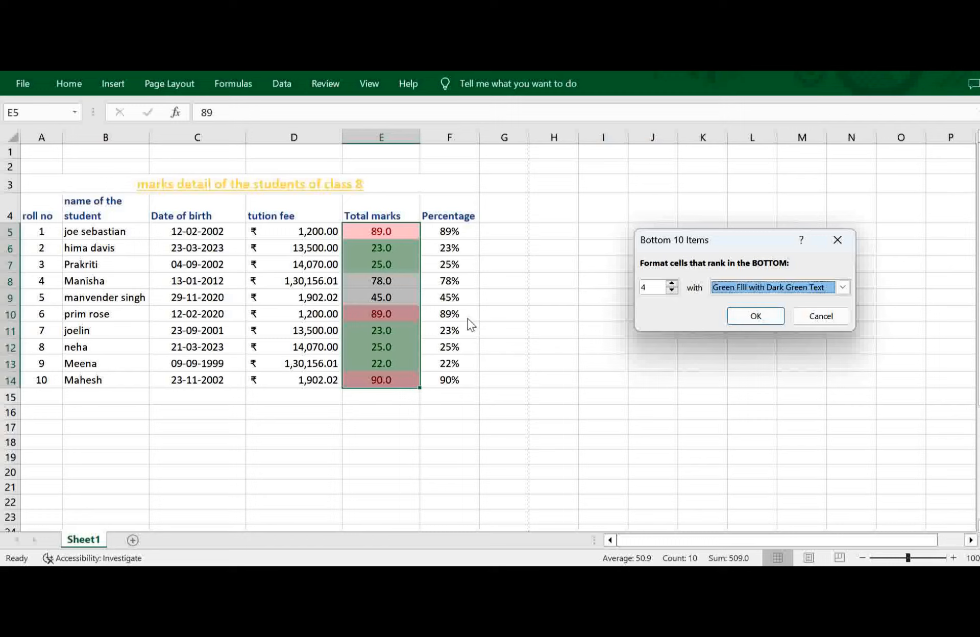
click(673, 290)
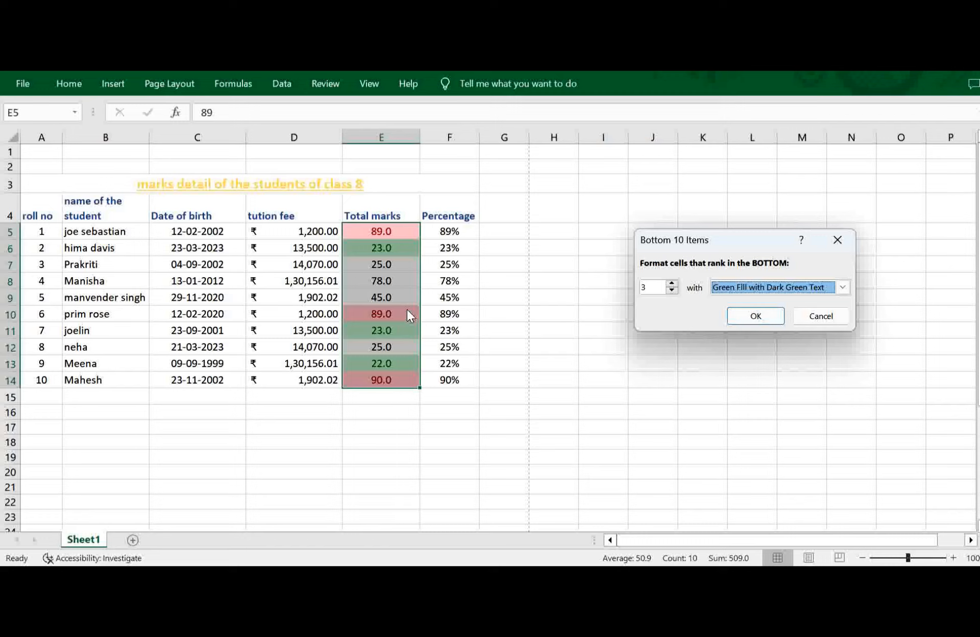
click(758, 320)
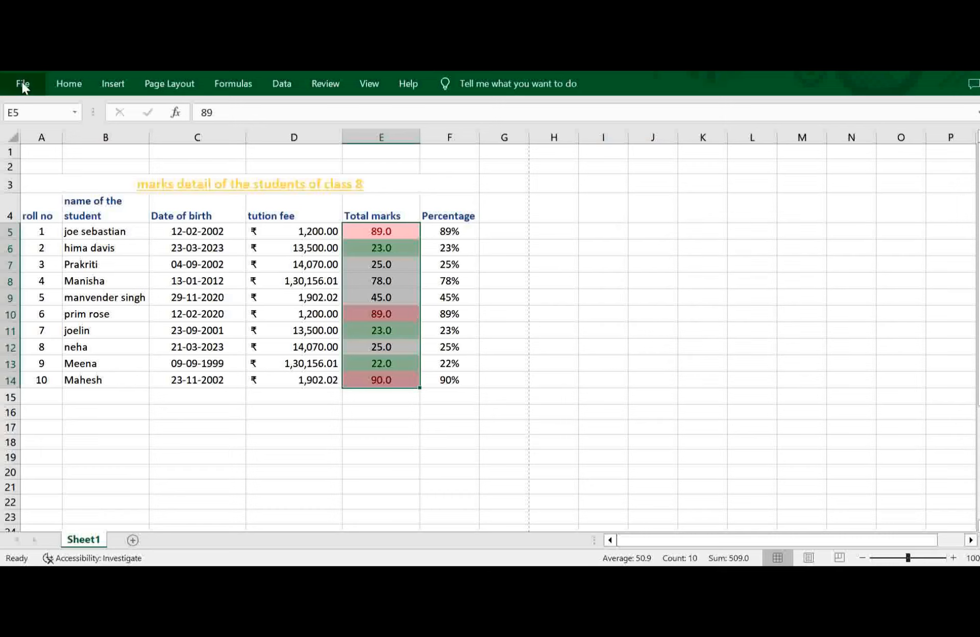
Clear the conditional formatting rules from the selected total marks cells E5:E14 only.
click(23, 85)
click(19, 93)
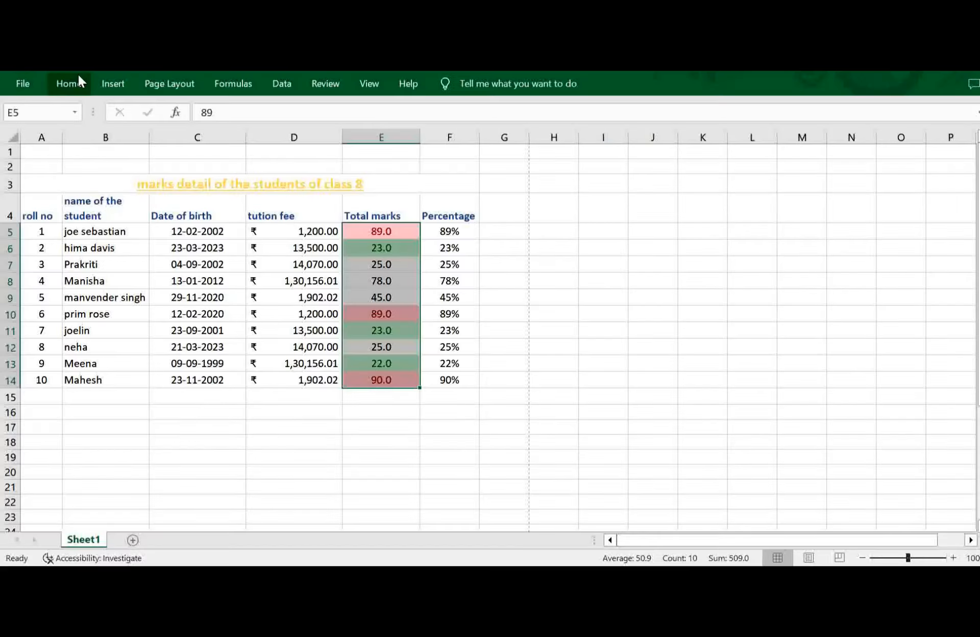
click(80, 82)
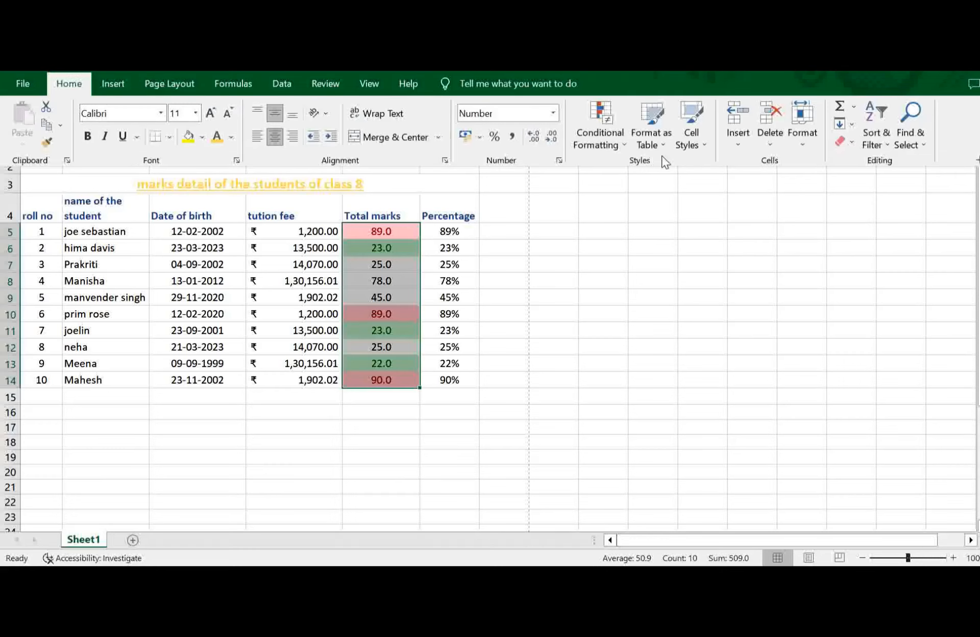
click(612, 143)
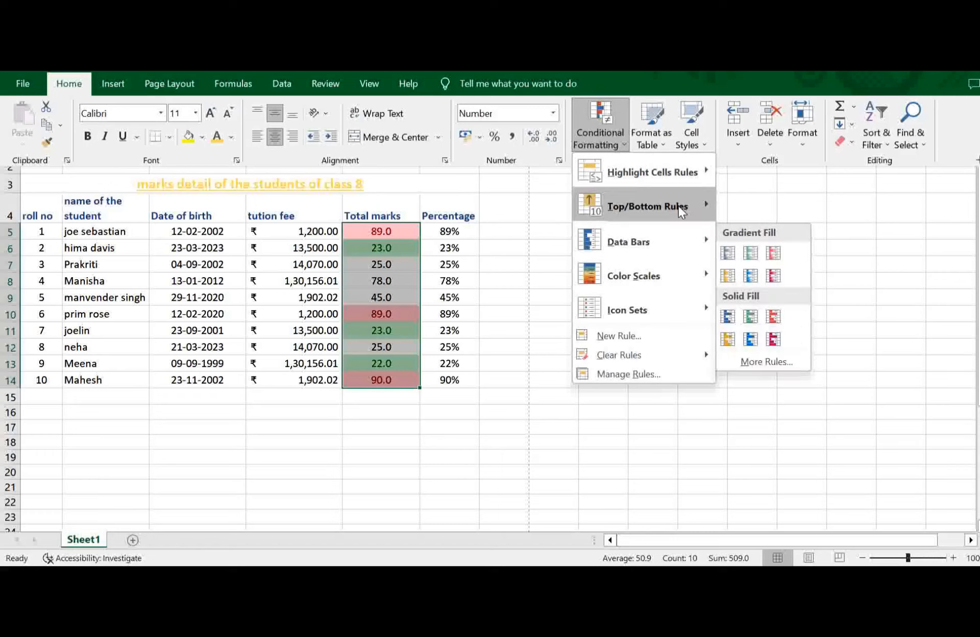
mouse_move(689, 206)
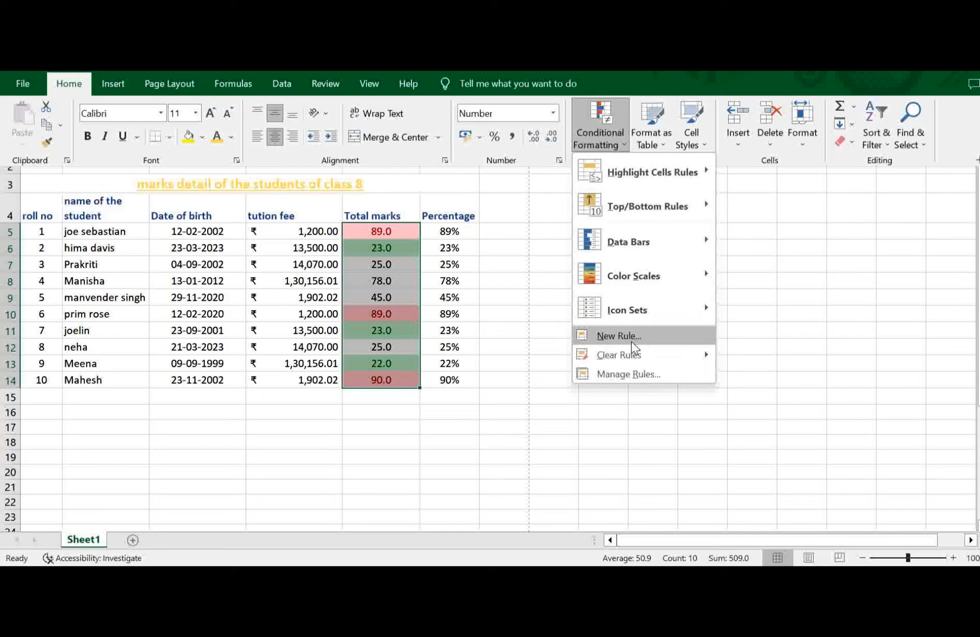
mouse_move(620, 354)
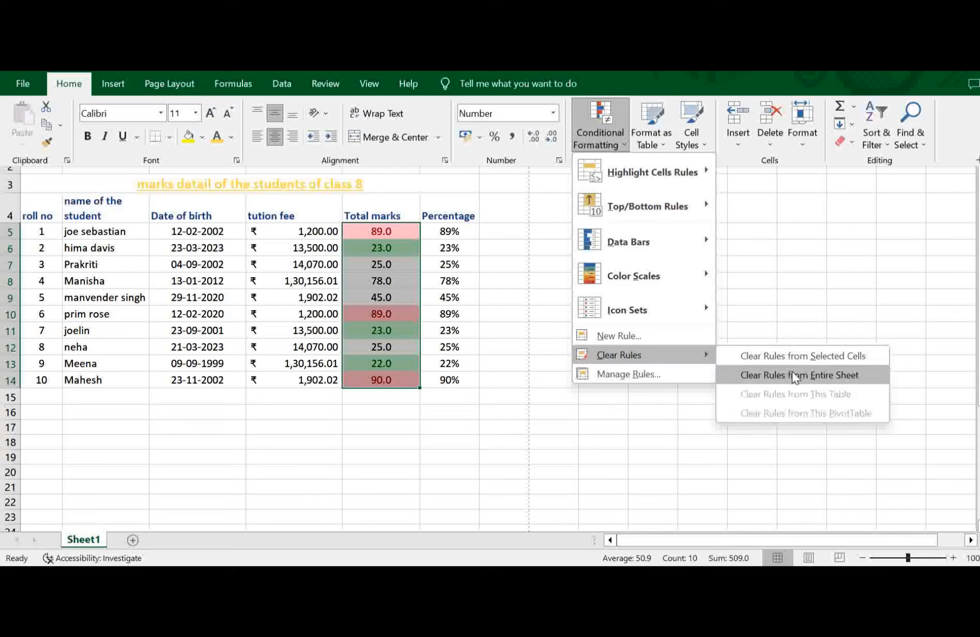
click(810, 356)
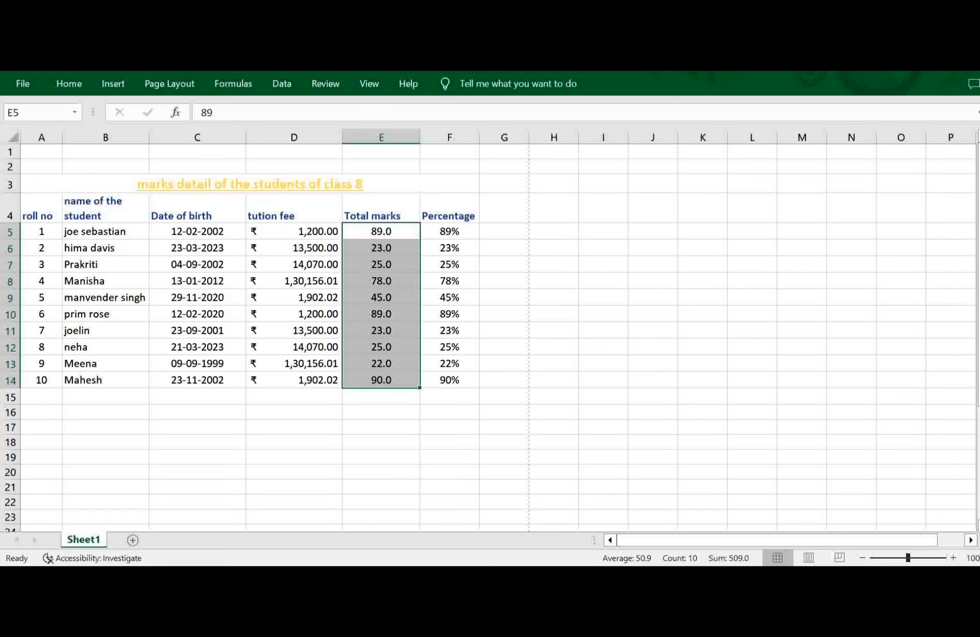
Preview highlighting above-average total marks in E5:E14 with Light Red Fill with Dark Red Text, and discard the rule.
click(66, 84)
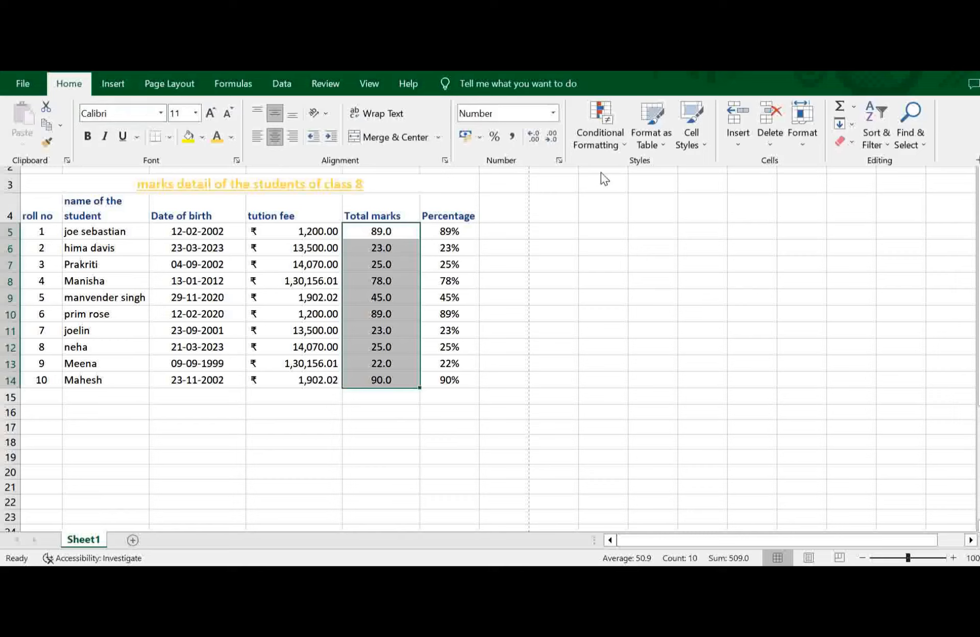
click(623, 145)
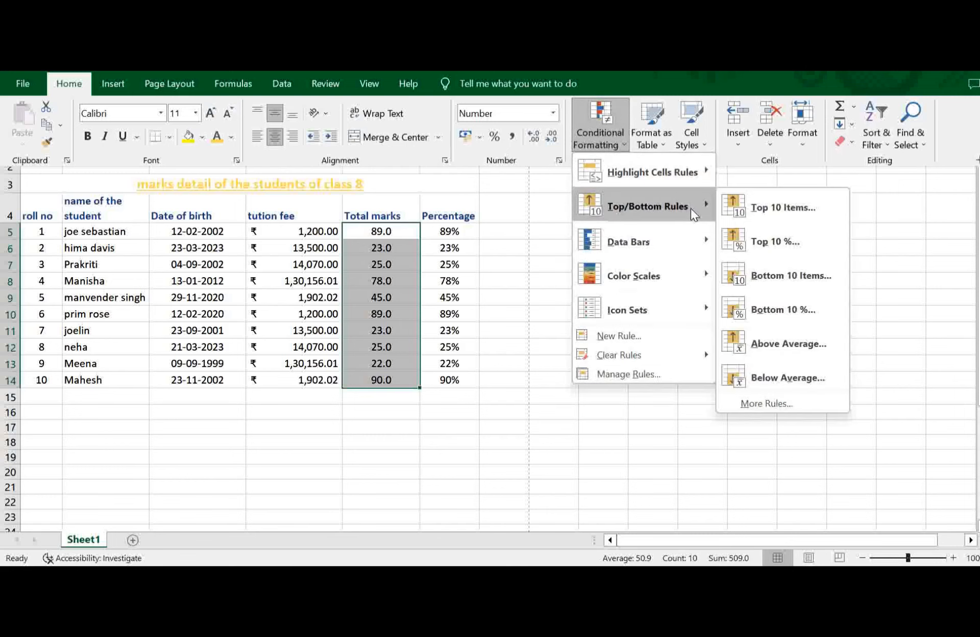
click(794, 352)
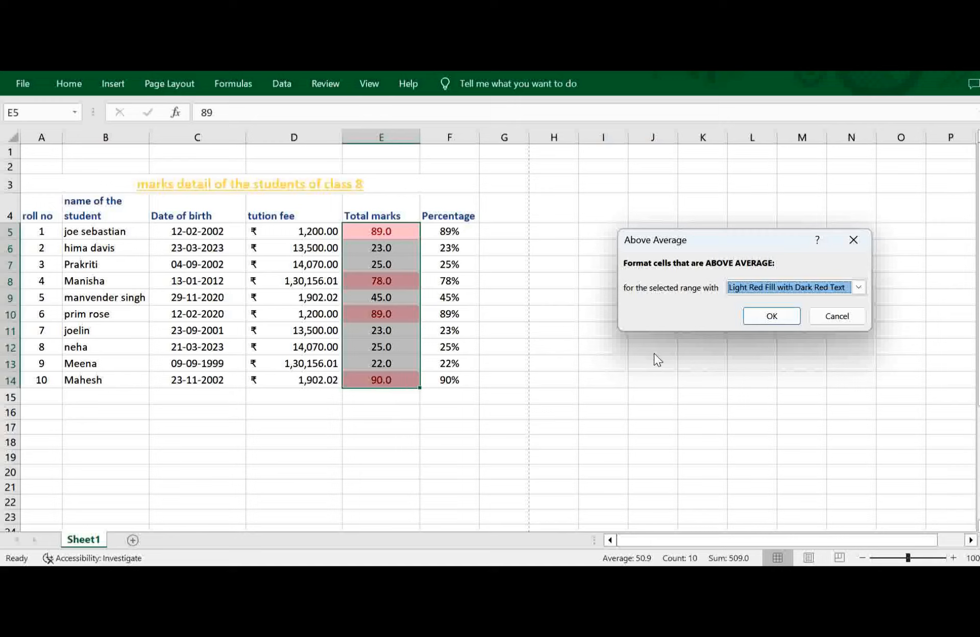
click(842, 317)
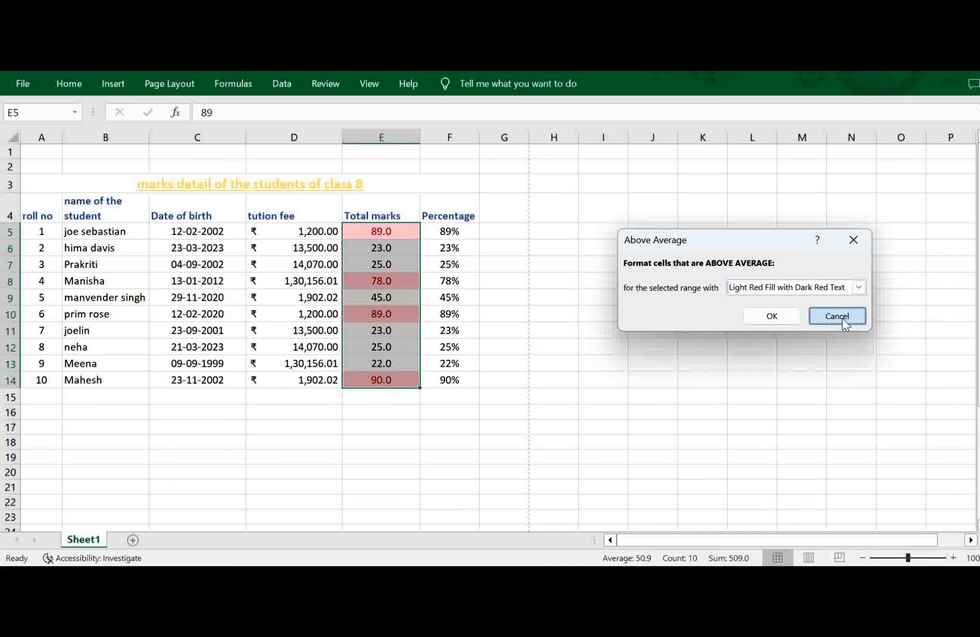
Highlight the below-average total marks in E5:E14 with Yellow Fill with Dark Yellow Text.
click(68, 86)
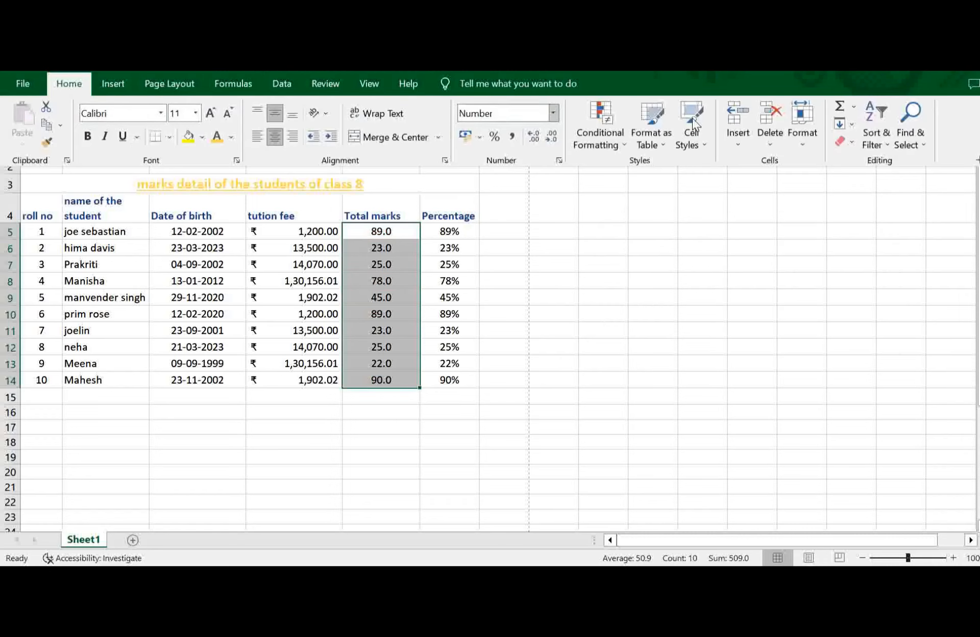
click(623, 143)
mouse_move(700, 204)
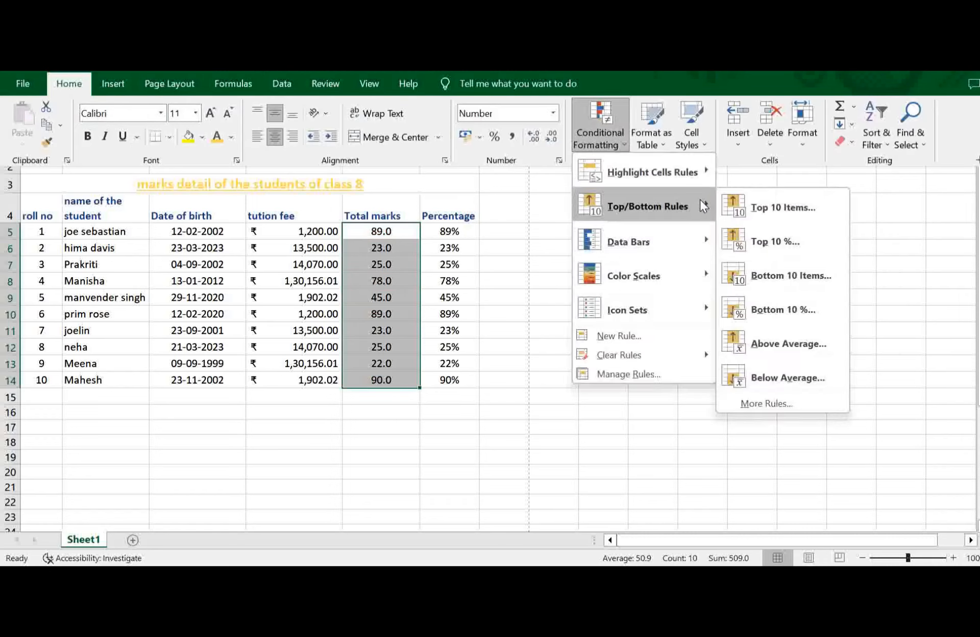
click(775, 381)
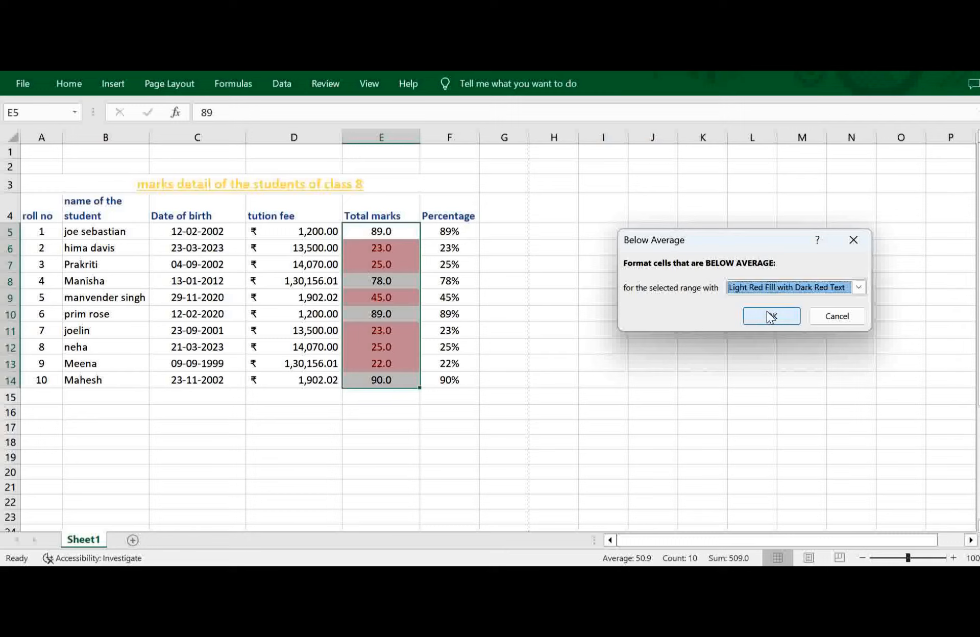
click(860, 287)
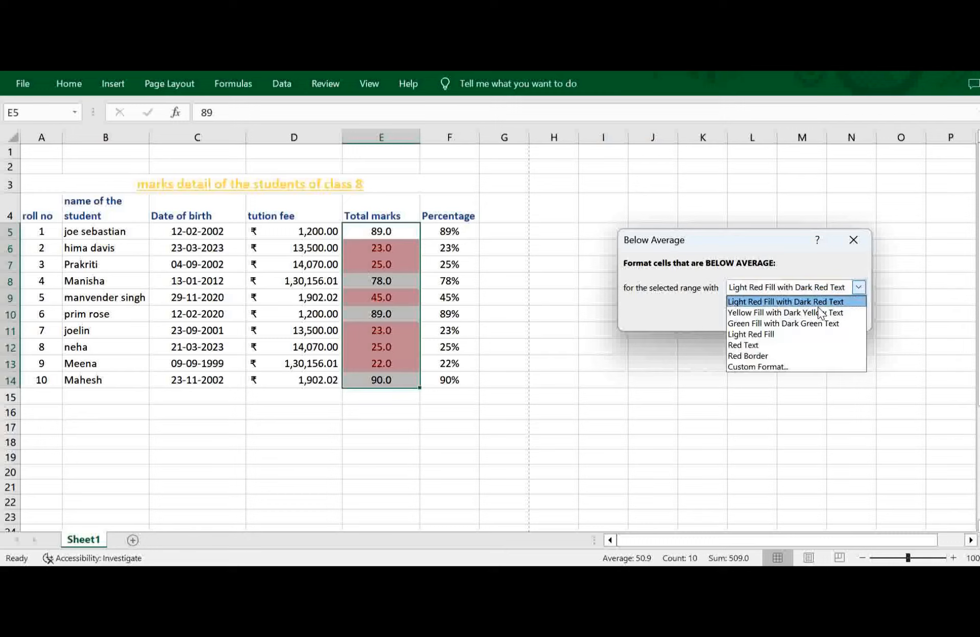
click(785, 313)
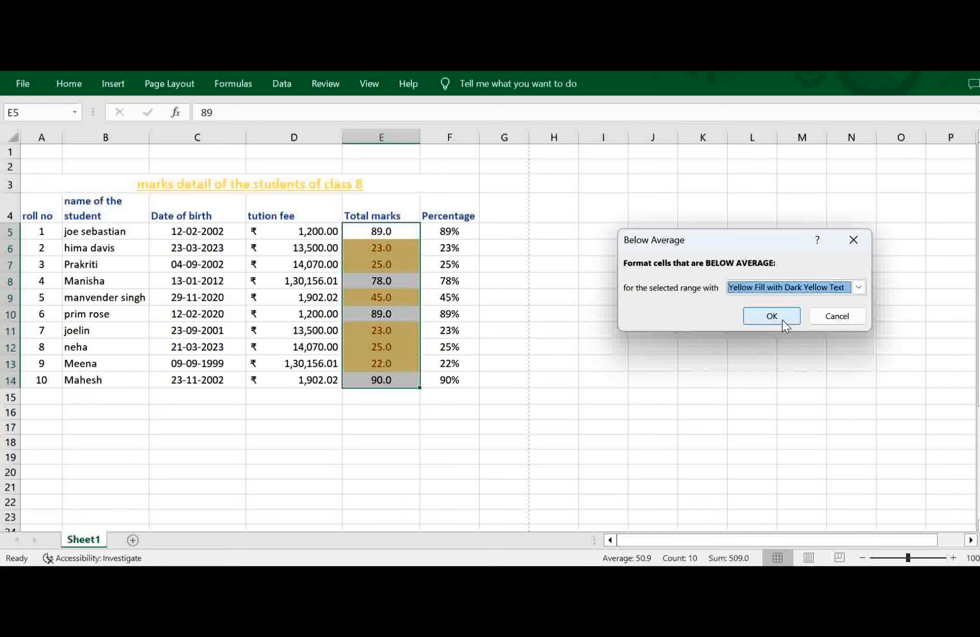
click(782, 319)
click(507, 455)
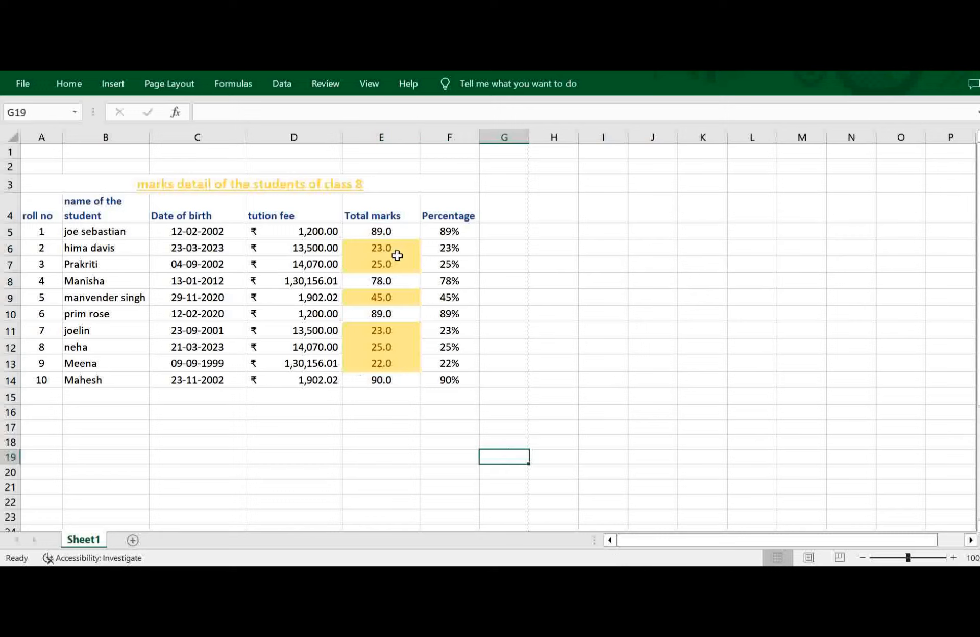
Start a custom data bar formatting rule for the total marks in E5:E14.
double_click(397, 229)
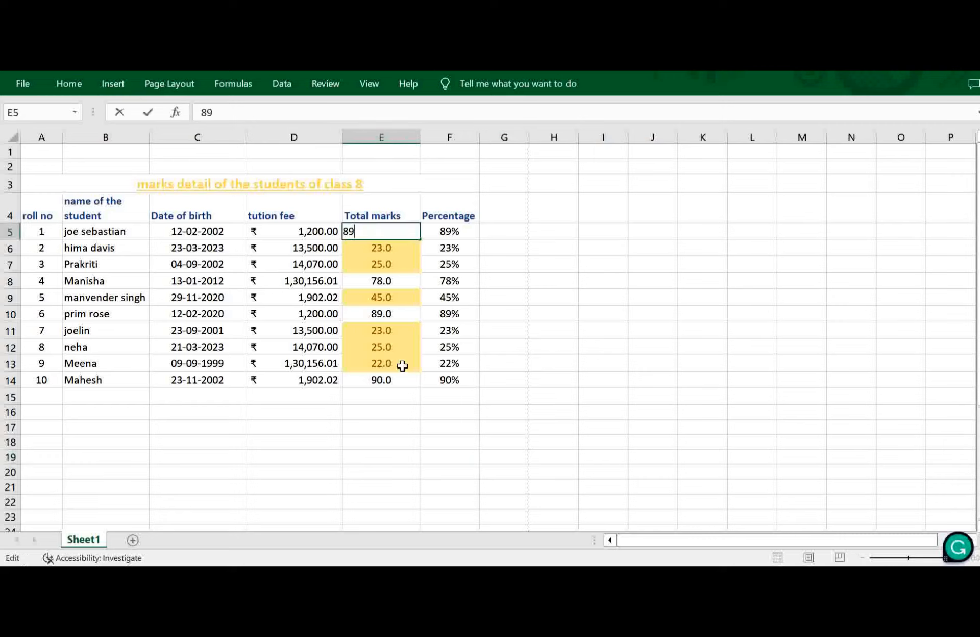
drag(388, 378, 390, 228)
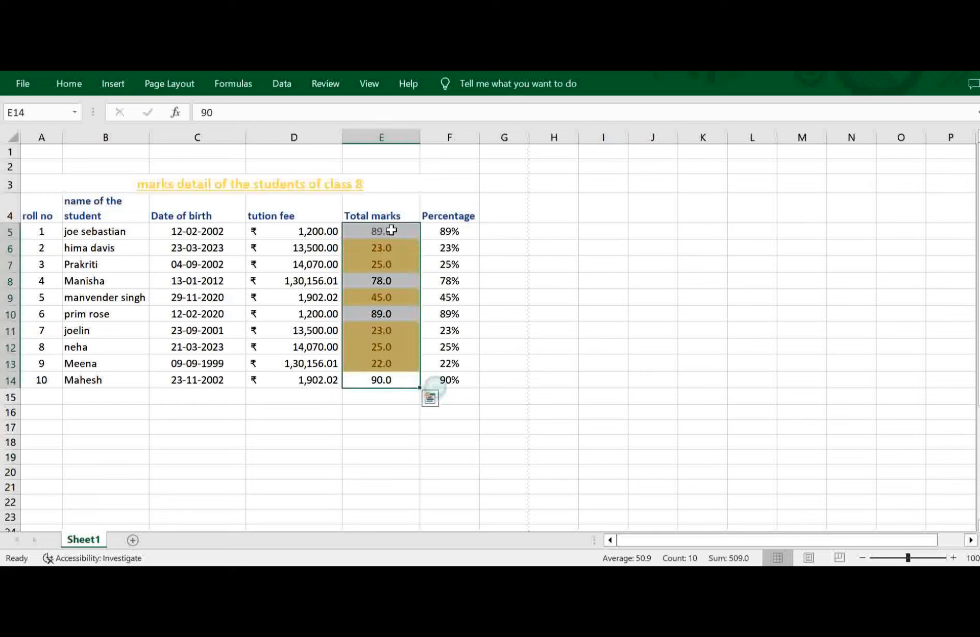
click(63, 87)
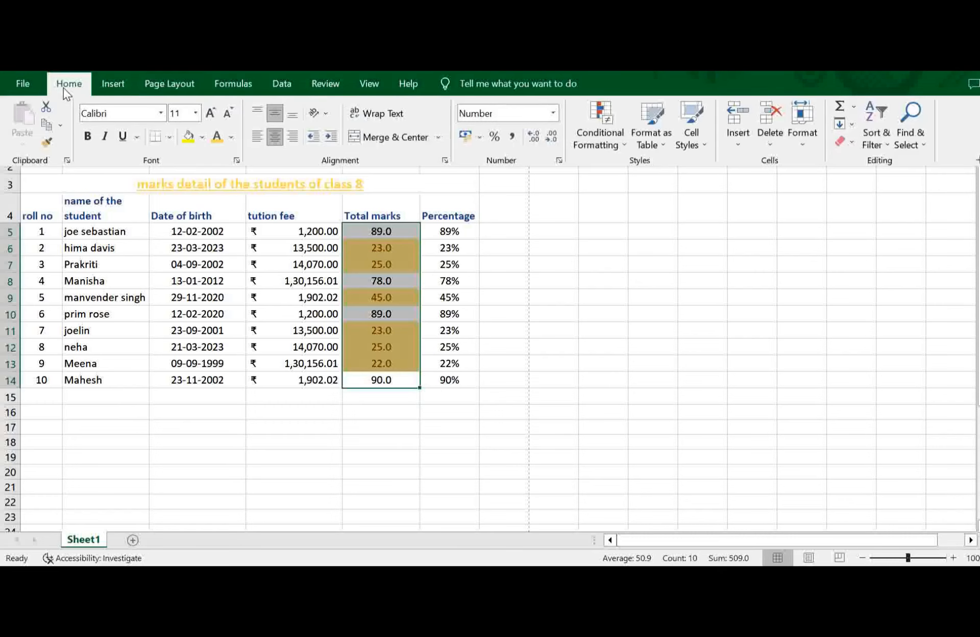
click(617, 143)
mouse_move(642, 180)
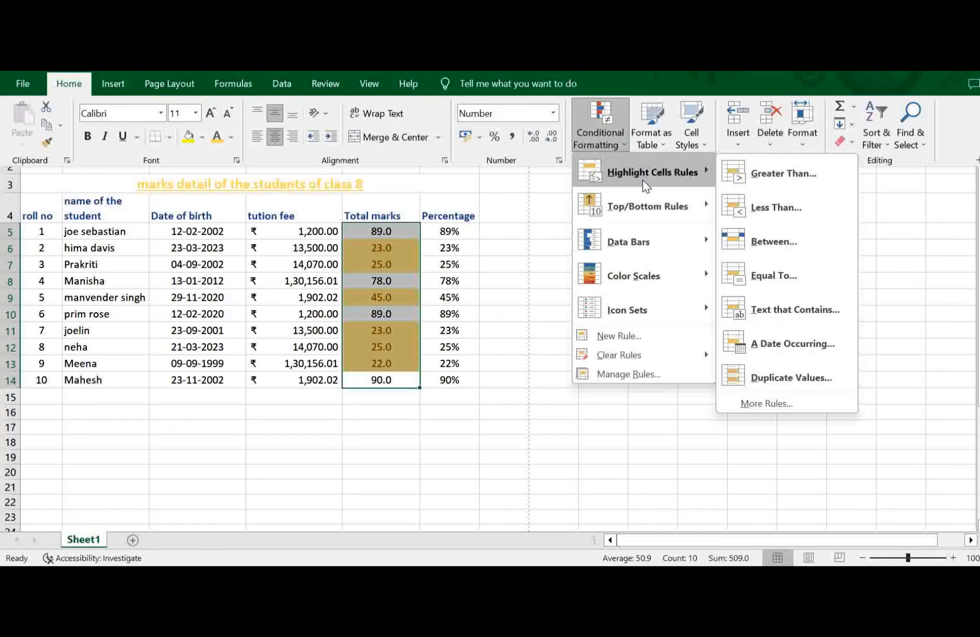
mouse_move(675, 254)
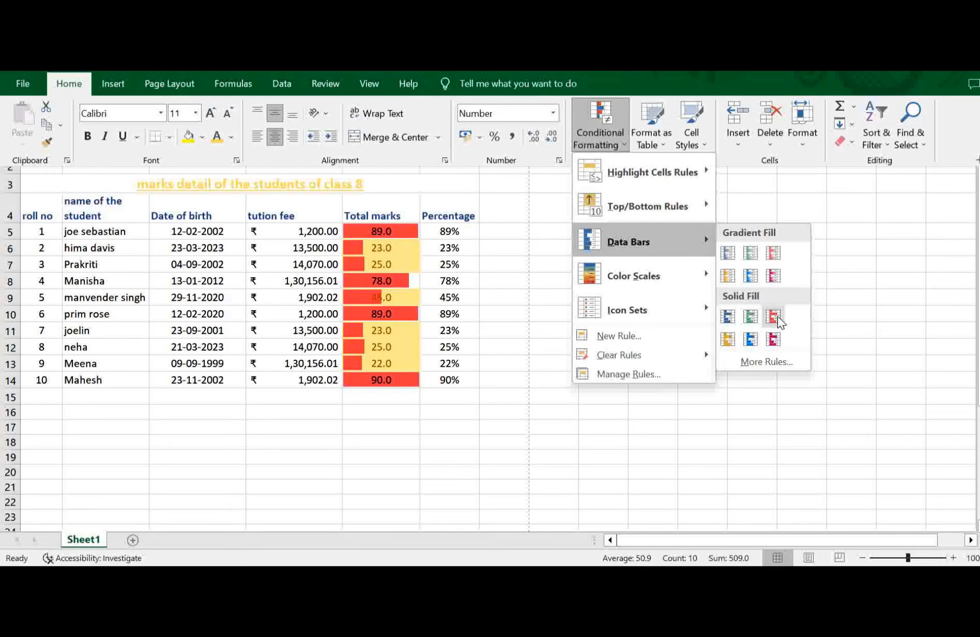
click(779, 360)
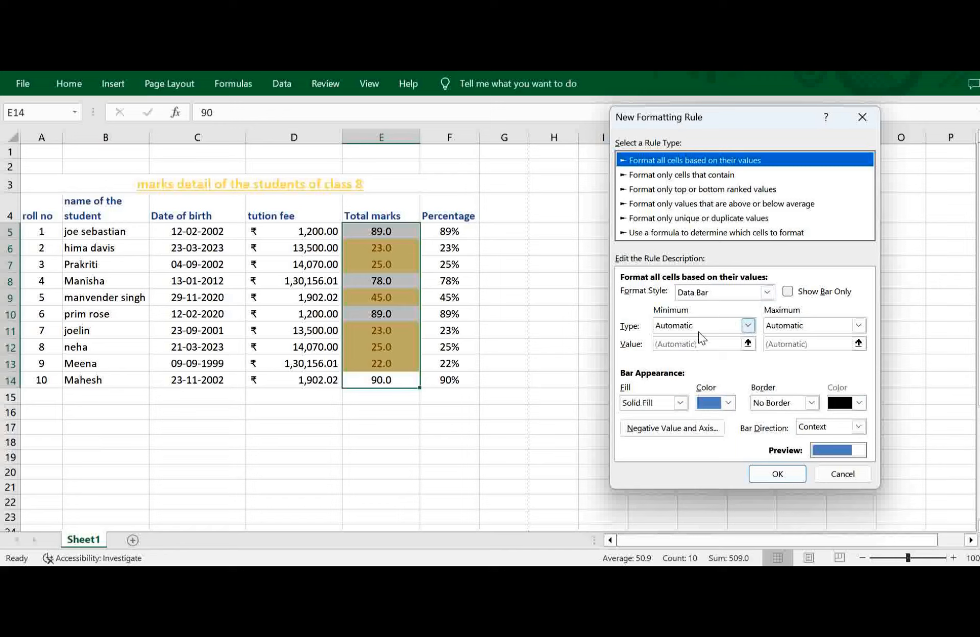
Review the minimum type options and try the 2-Color Scale format style for the new rule.
click(748, 325)
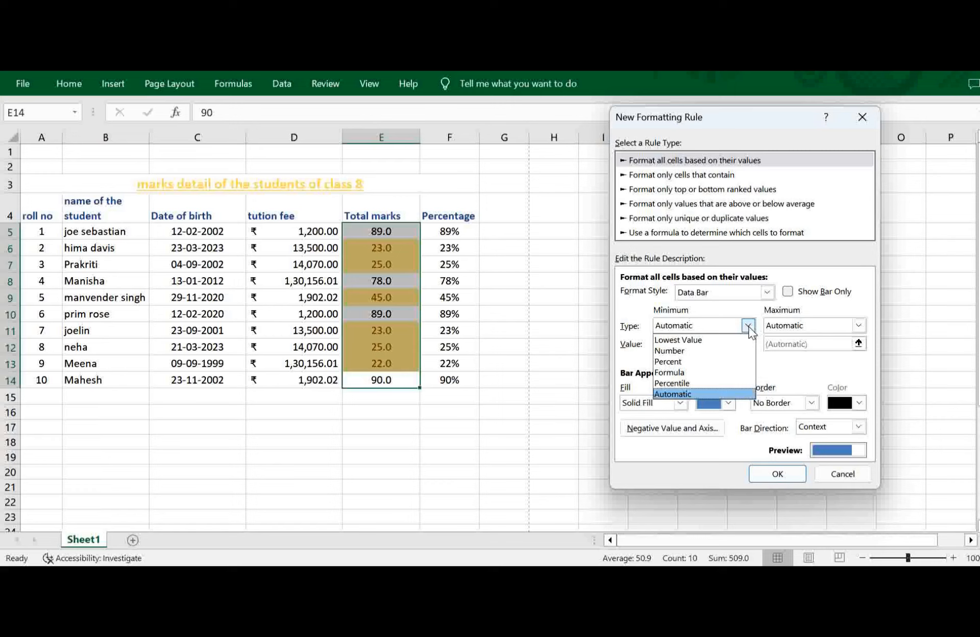
click(748, 326)
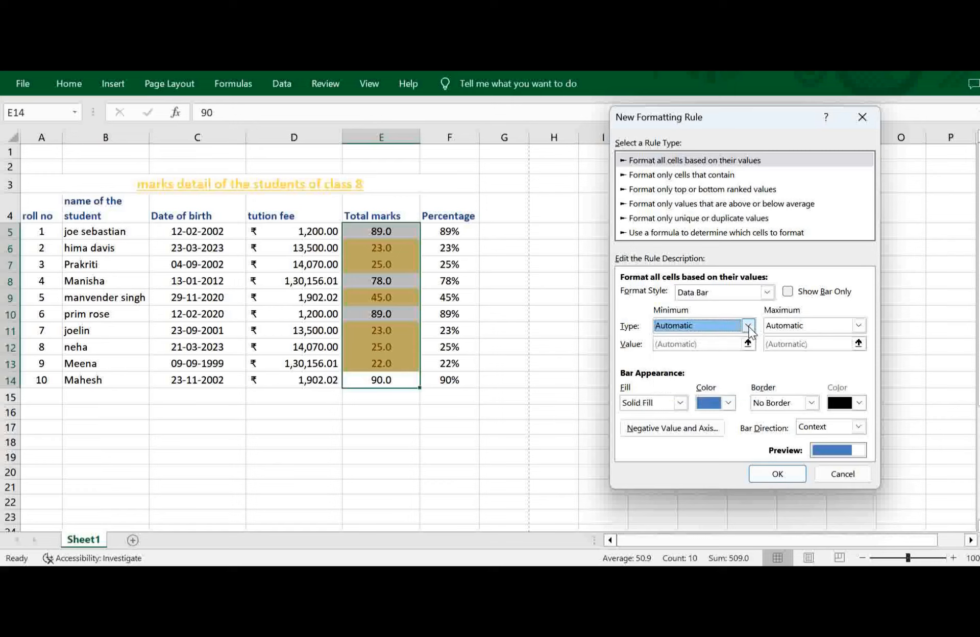
click(767, 292)
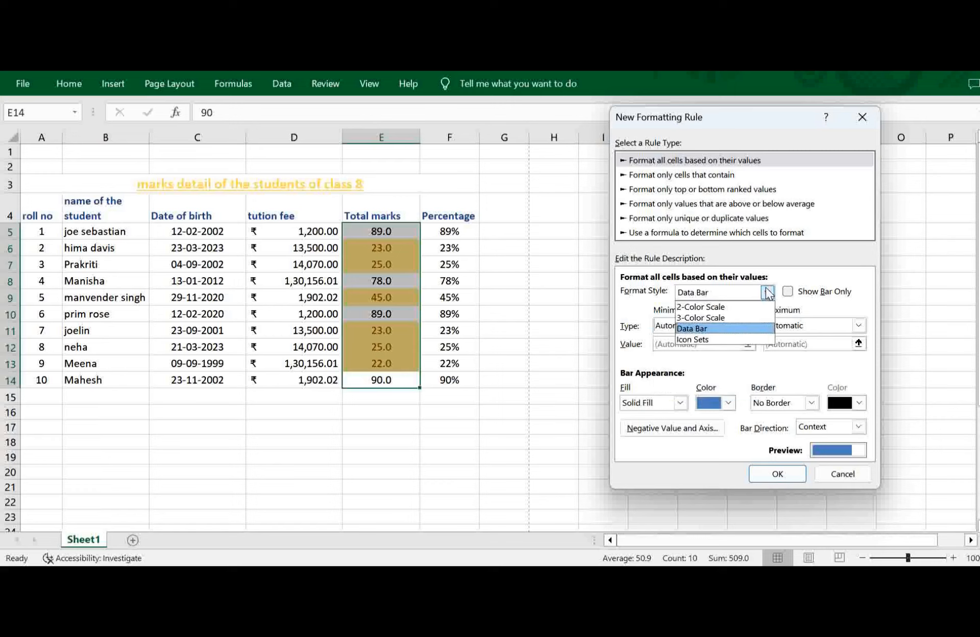
click(703, 307)
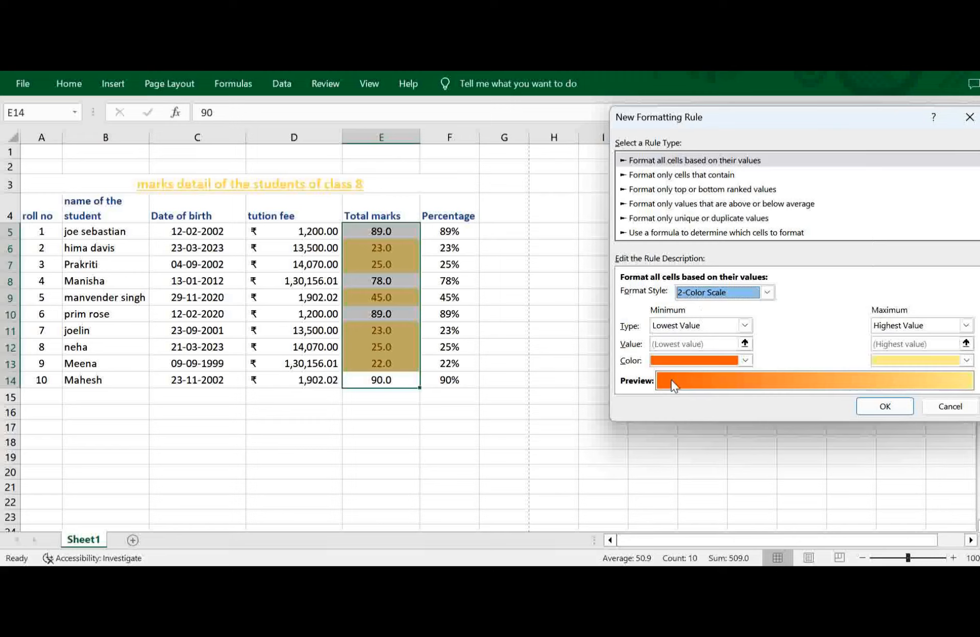
Set the rule's format style to Data Bar and apply it with a blue solid fill and automatic minimum and maximum.
click(766, 293)
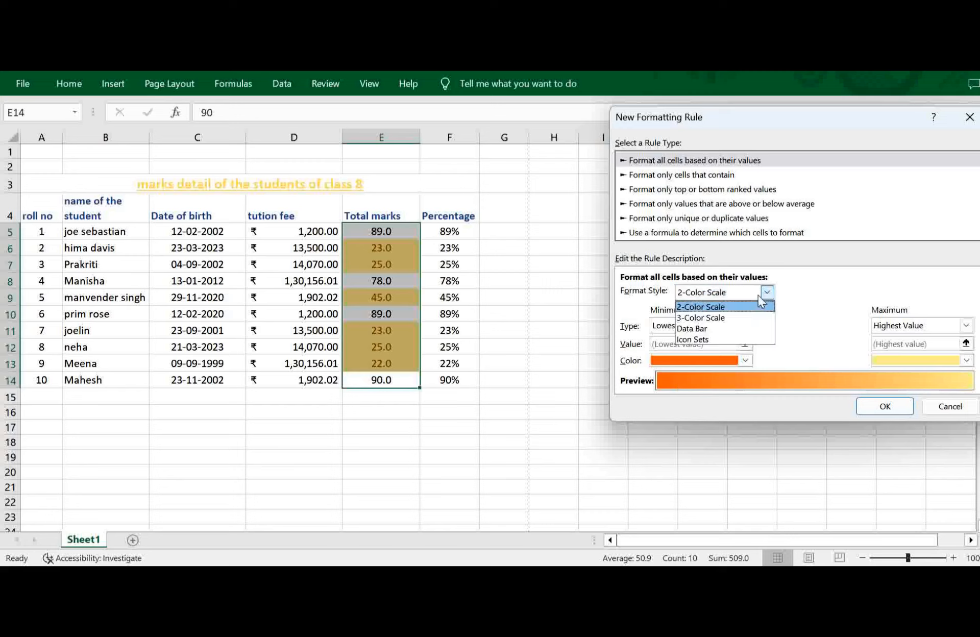
click(698, 328)
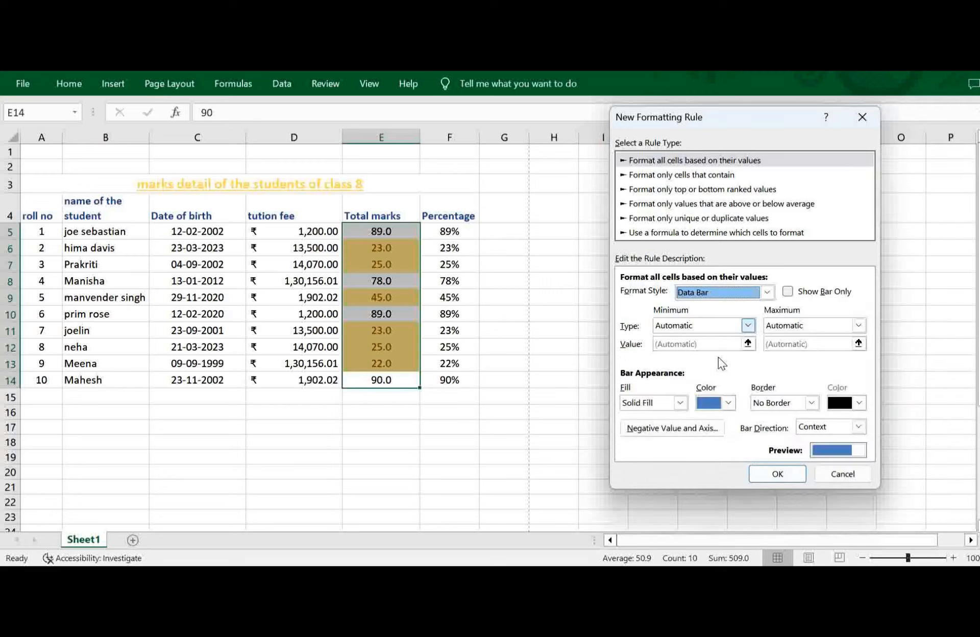
click(771, 477)
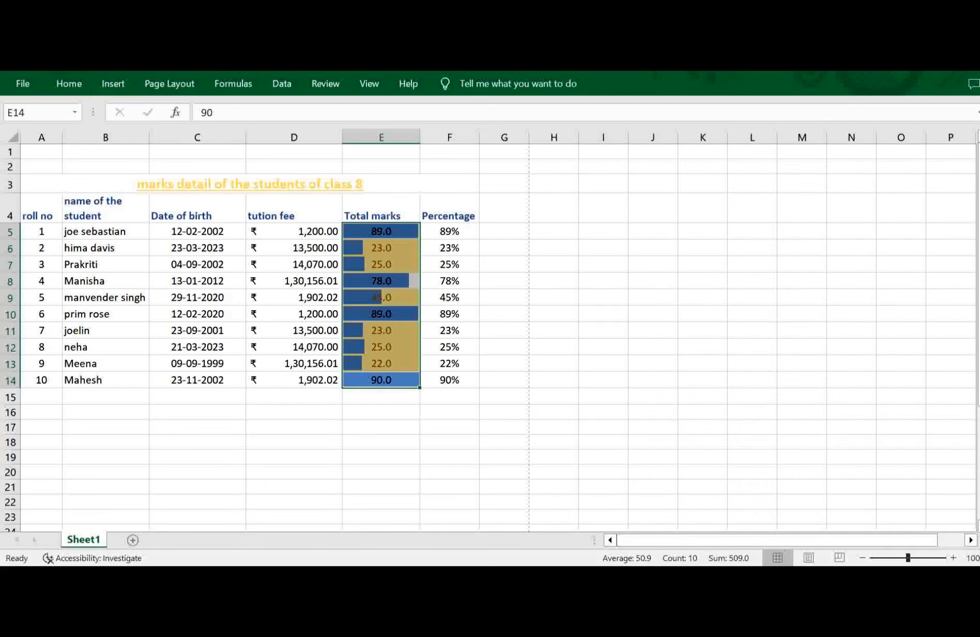
Preview the preset color scales and look through the icon sets for the total marks in E5:E14.
click(69, 84)
click(614, 148)
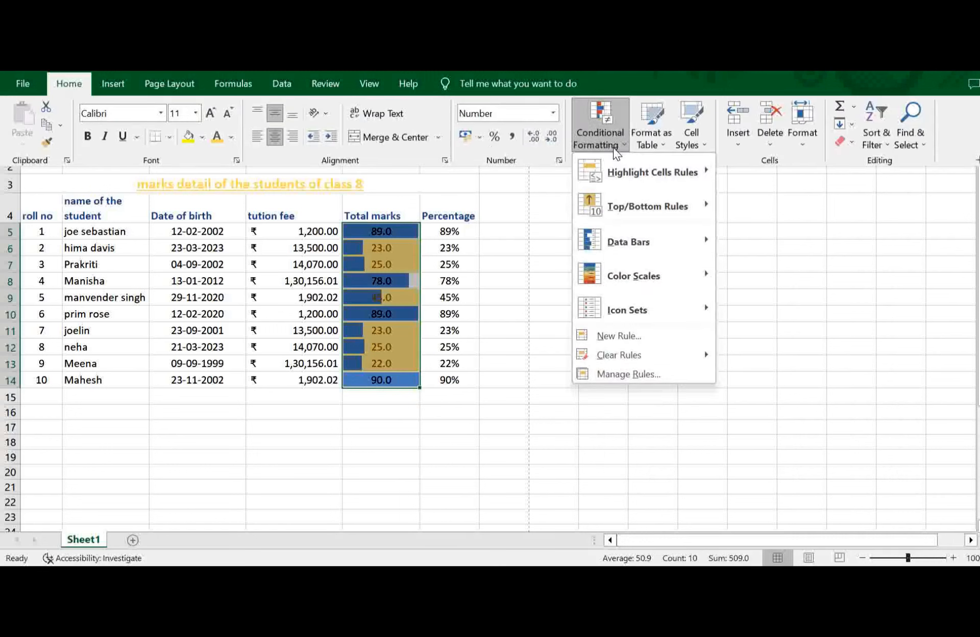
mouse_move(710, 274)
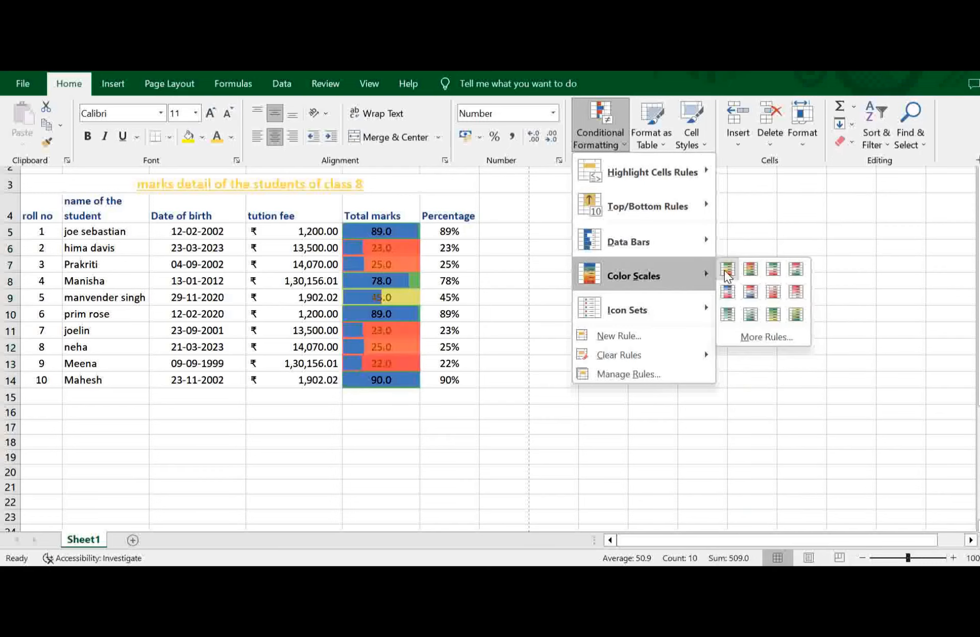
mouse_move(681, 310)
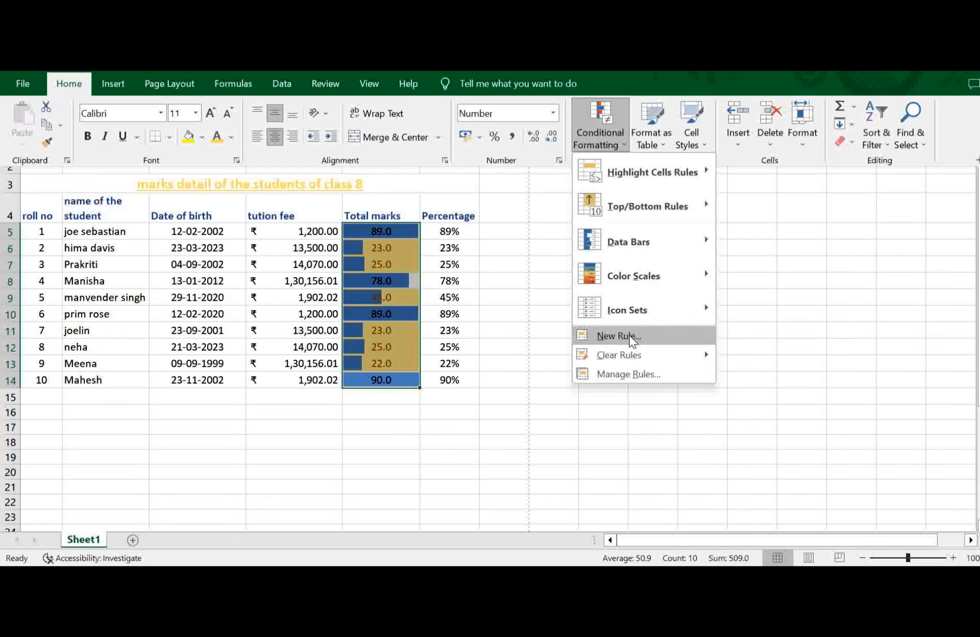
Examine the settings of each rule type for a new formatting rule, including the formula-based type, and discard the rule.
click(656, 335)
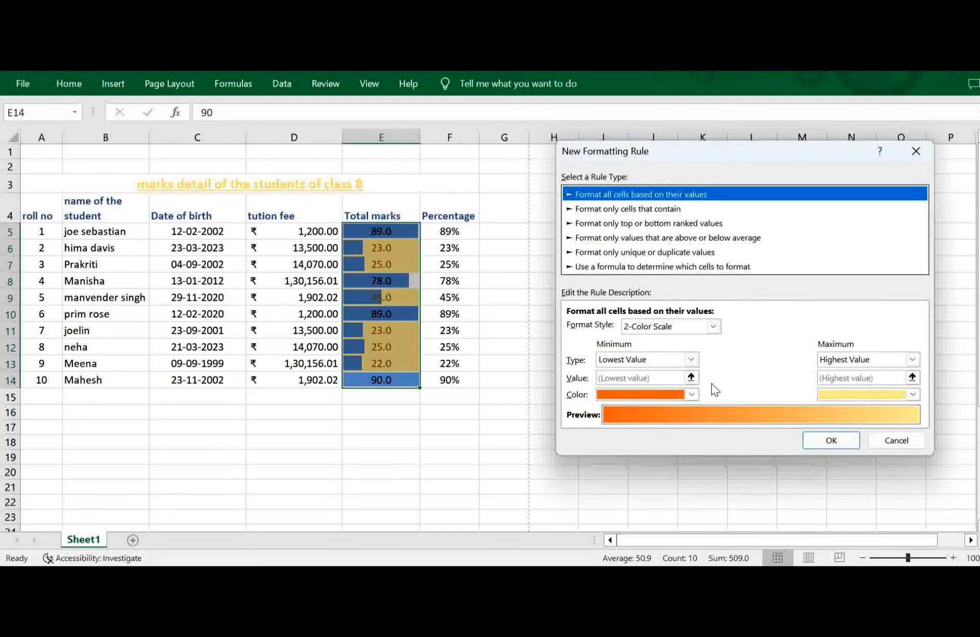
click(684, 251)
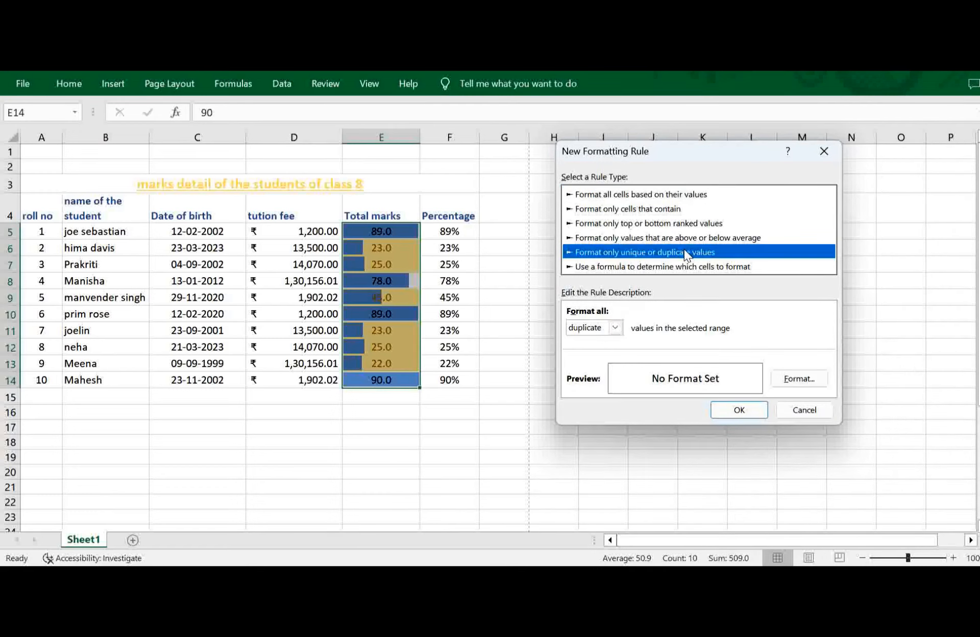
click(652, 194)
click(632, 210)
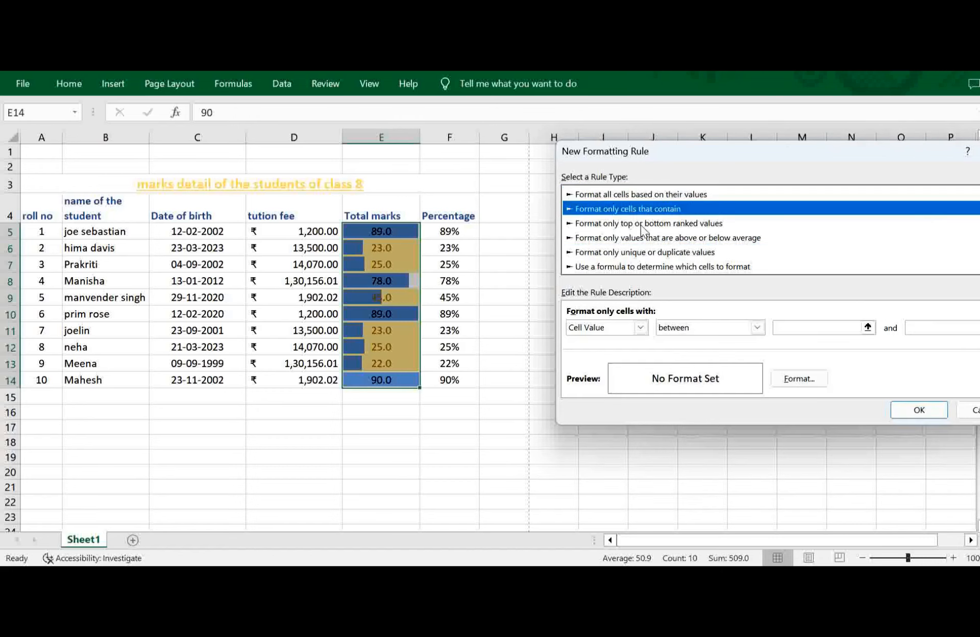
click(644, 224)
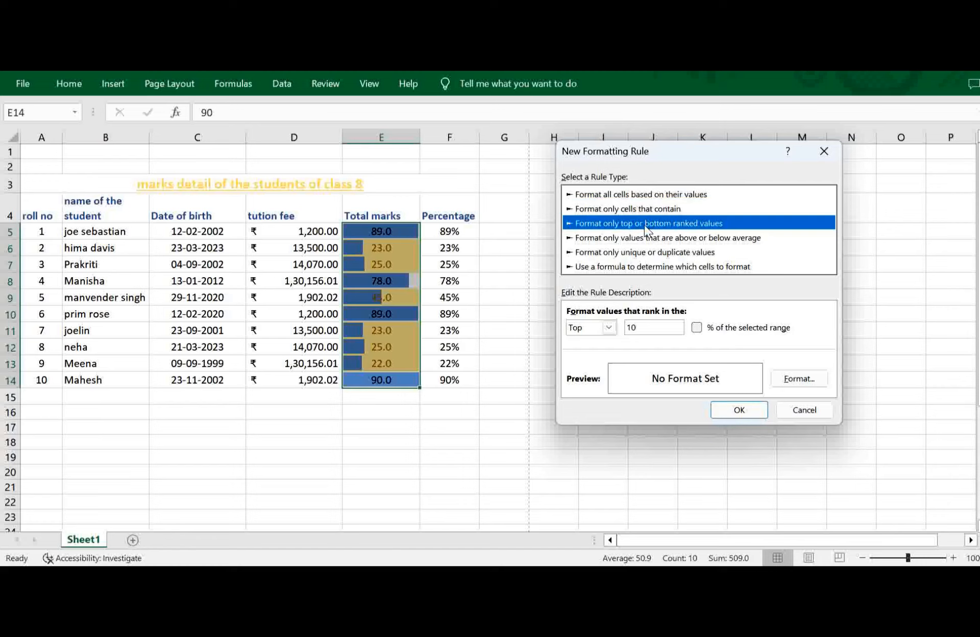
click(681, 241)
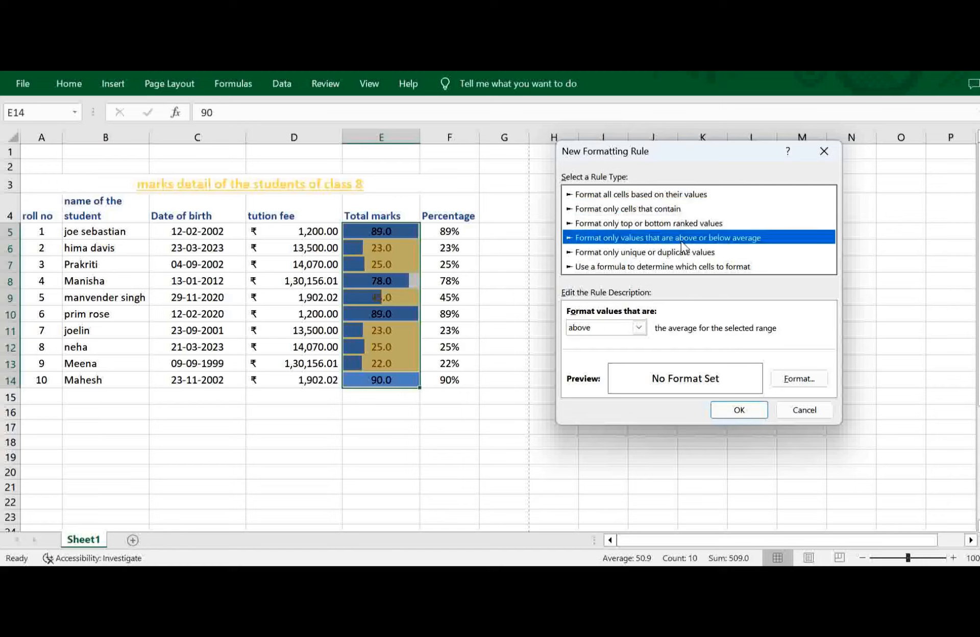
click(662, 256)
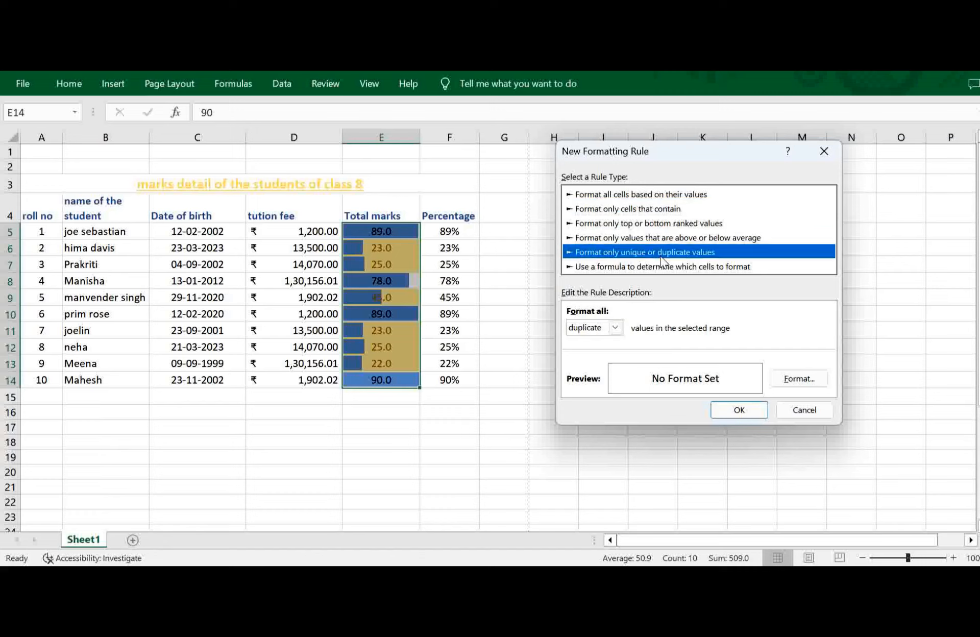
click(650, 271)
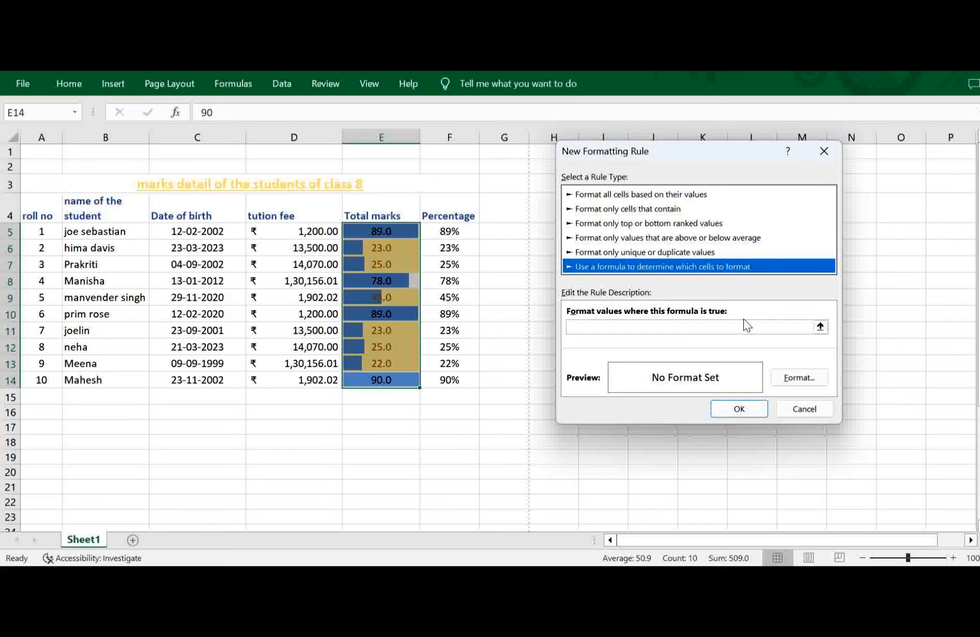
click(827, 147)
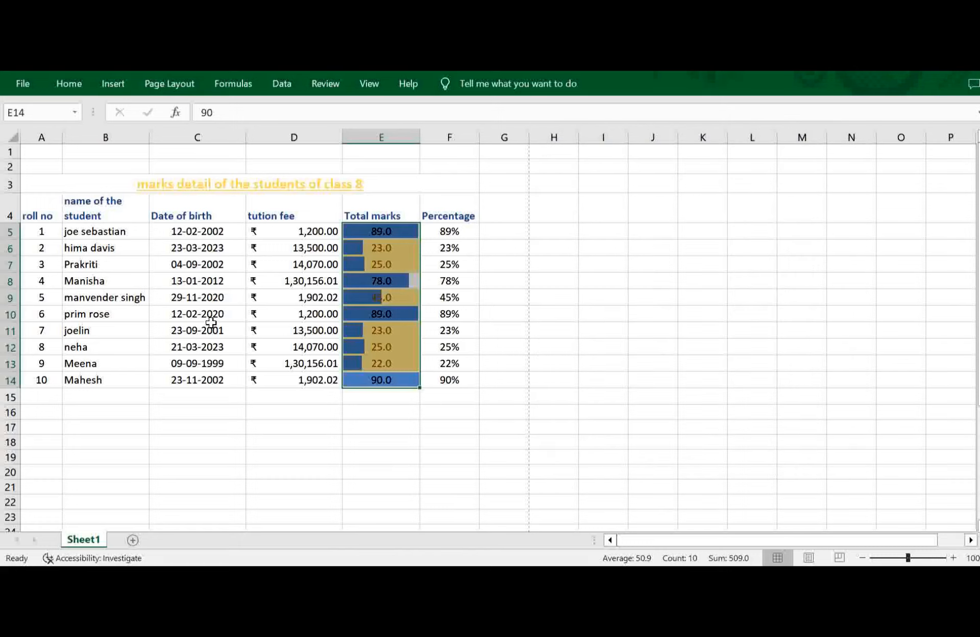
click(86, 233)
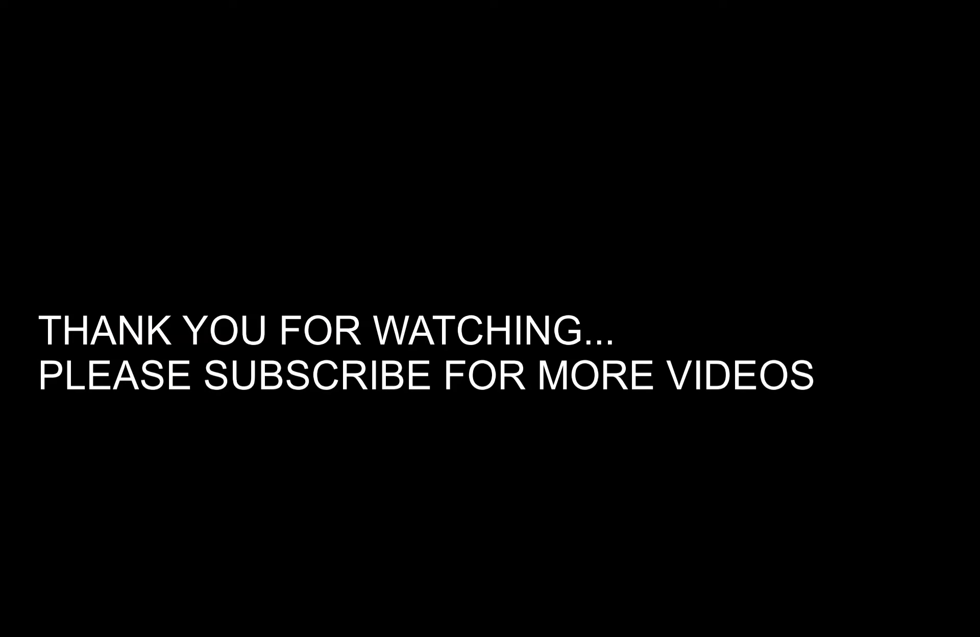